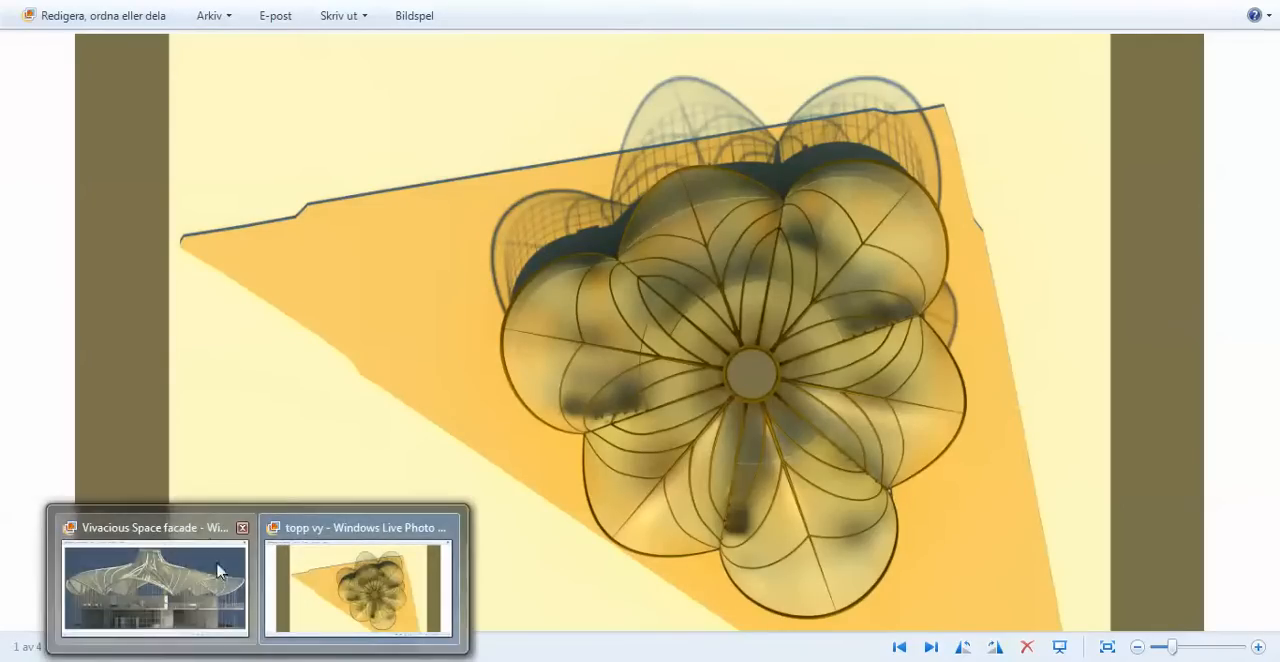
Bring up the Vivacious Space facade rendering to examine the building's canopy roof
left_click(216, 565)
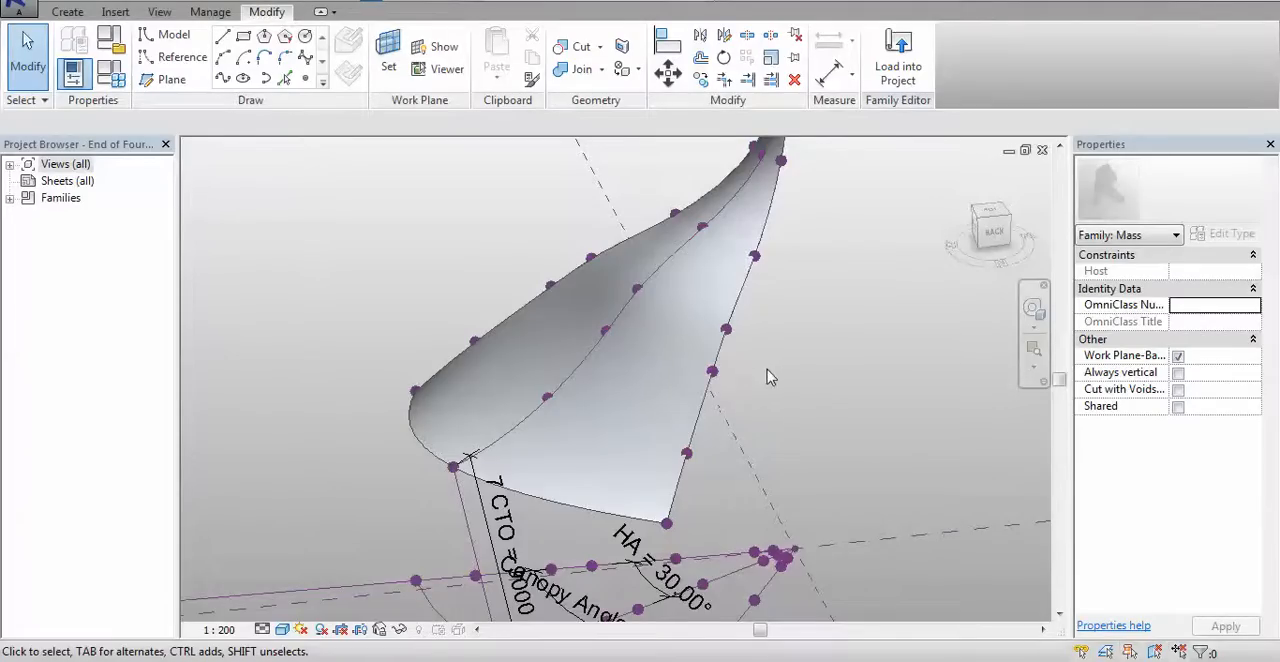
In the Revit mass family, divide the surface of the curved canopy form into a UV grid
middle_click_drag(768, 376, 646, 366, "shift")
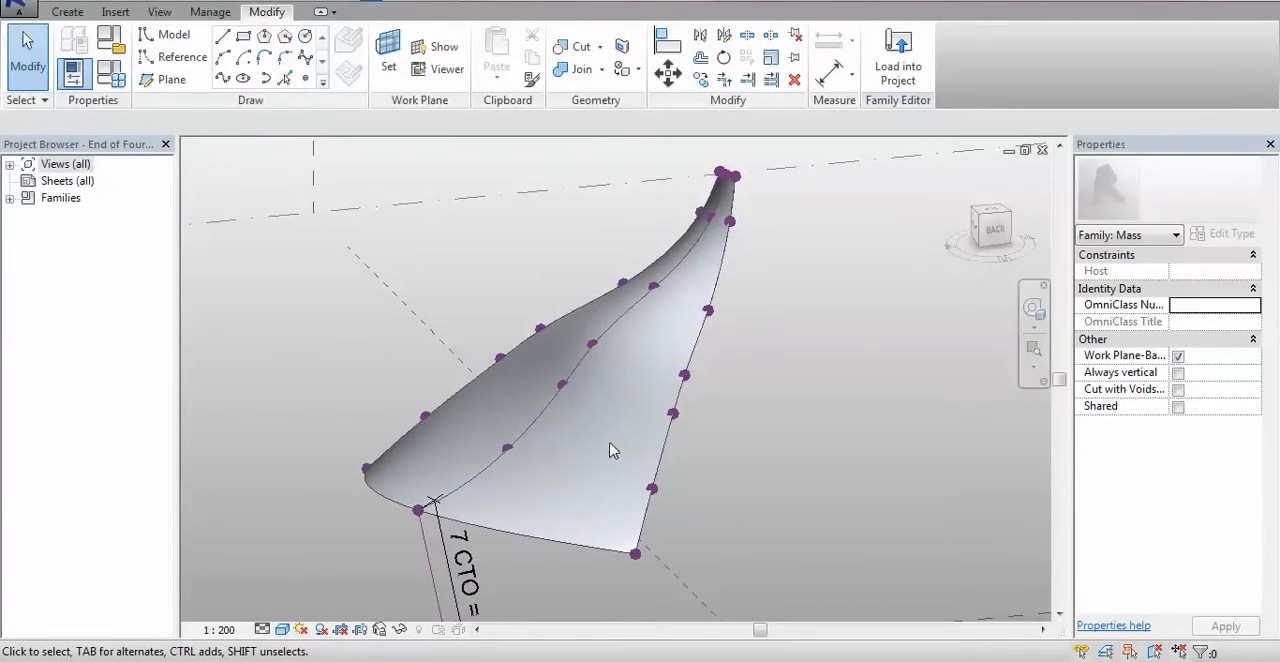
middle_click_drag(745, 428, 723, 456, "shift")
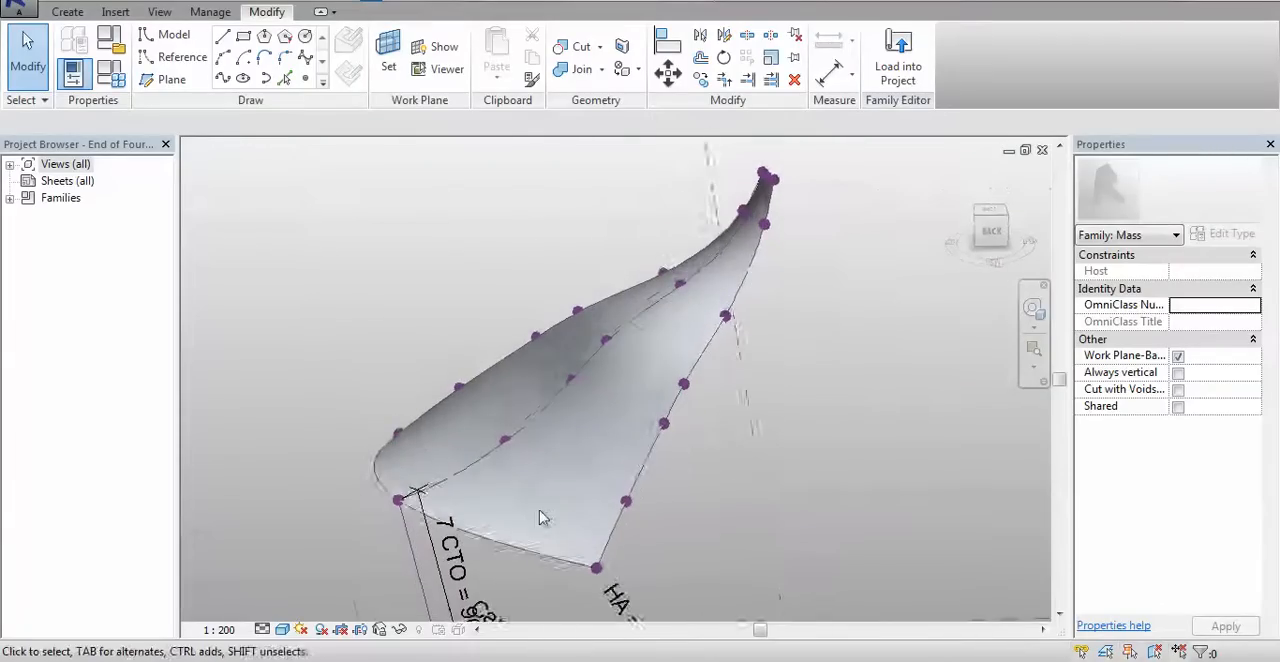
scroll(540, 516, "up", 3)
scroll(540, 516, "down", 4)
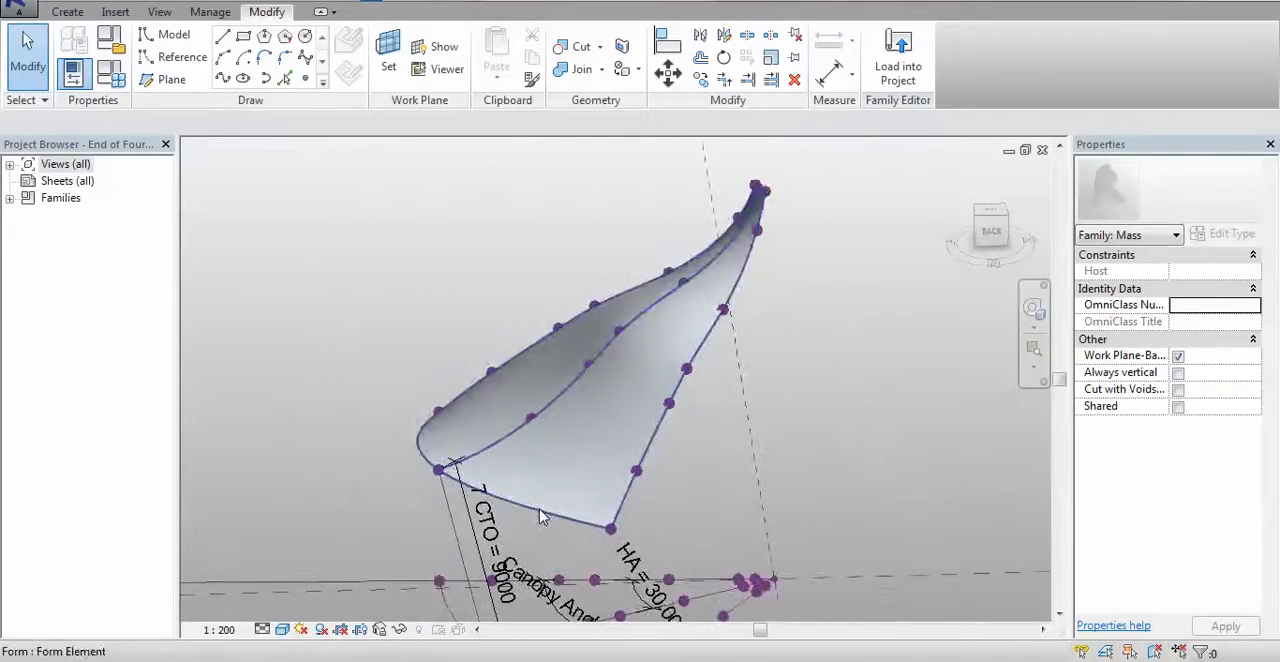
left_click(650, 424)
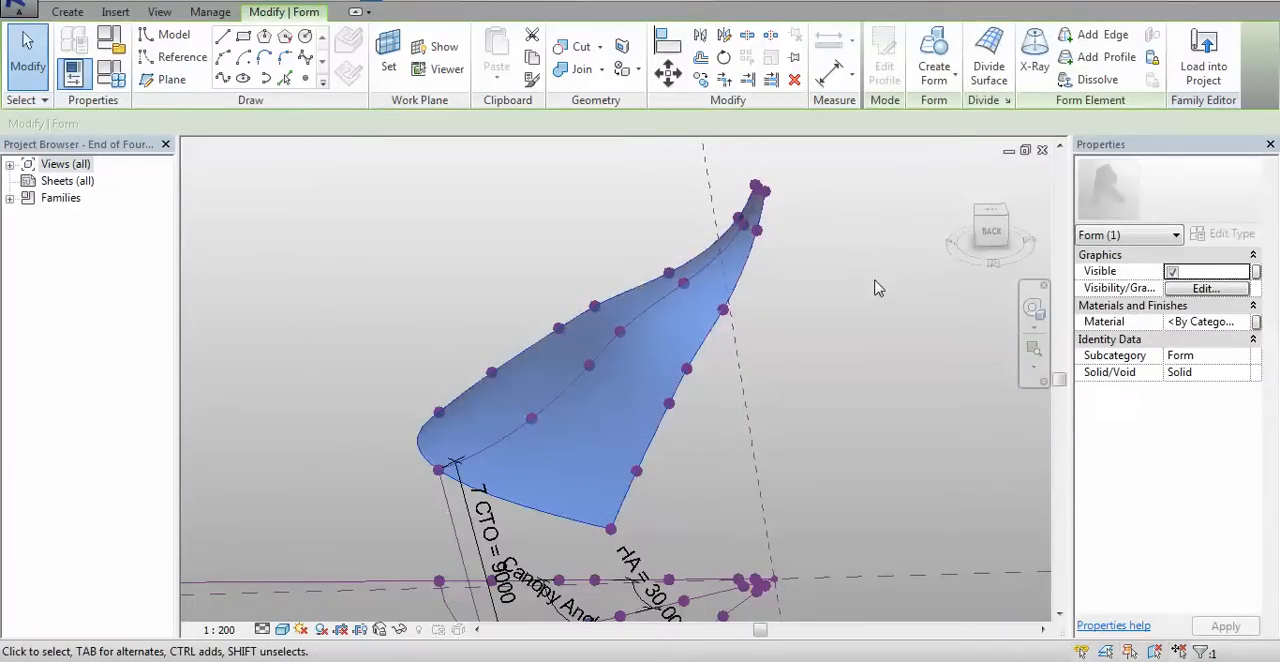
left_click(993, 58)
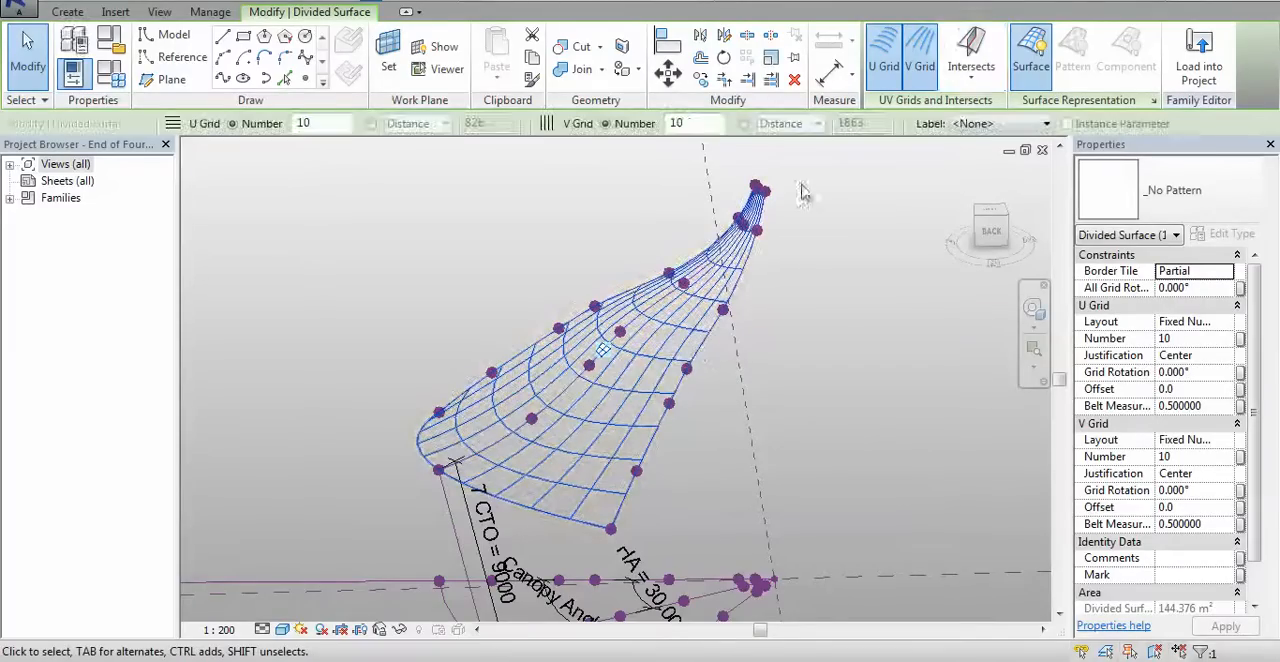
Apply the Rhomboid Checkerboard pattern to the divided canopy surface
middle_click_drag(820, 355, 845, 357, "shift")
middle_click_drag(577, 509, 574, 449, "shift")
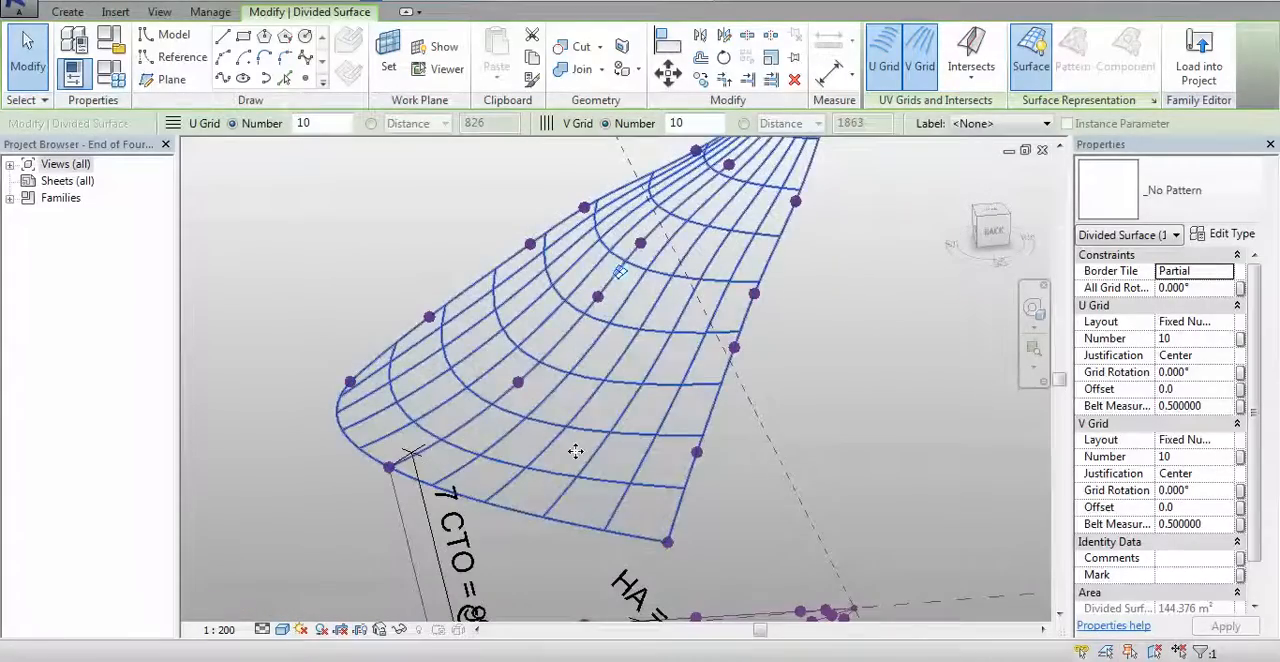
middle_click_drag(551, 503, 560, 438, "shift")
scroll(655, 407, "up", 2)
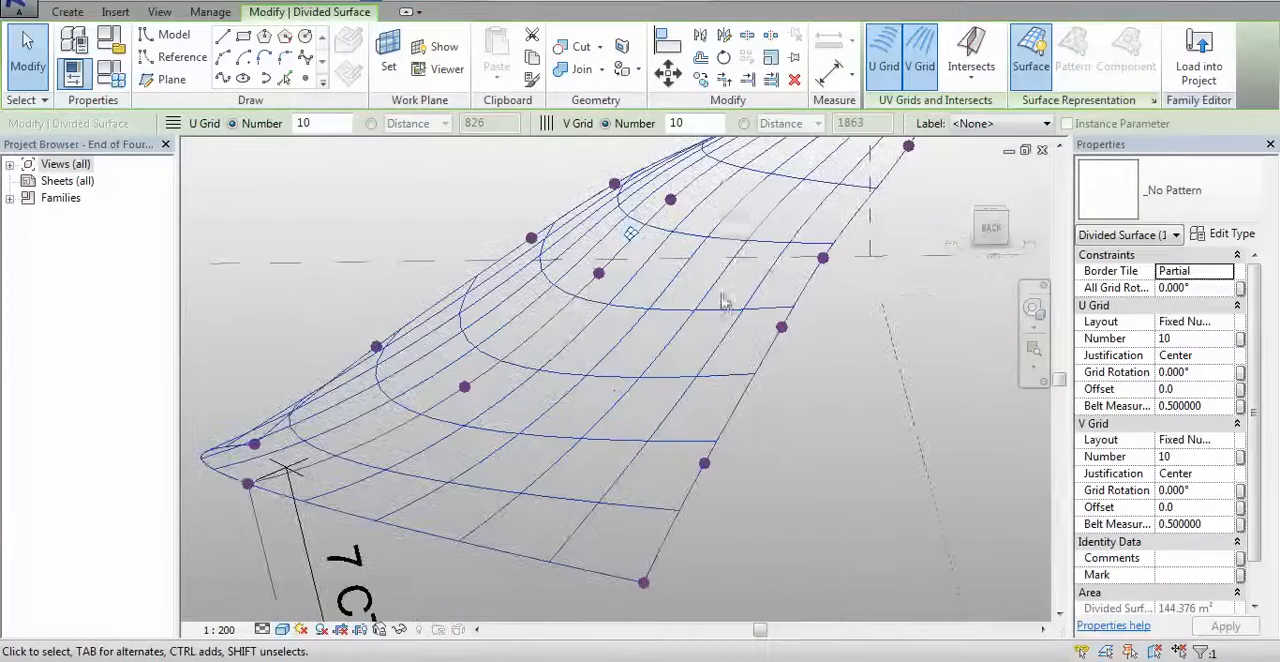
left_click(1222, 198)
left_click_drag(1268, 312, 1268, 378)
left_click(1160, 518)
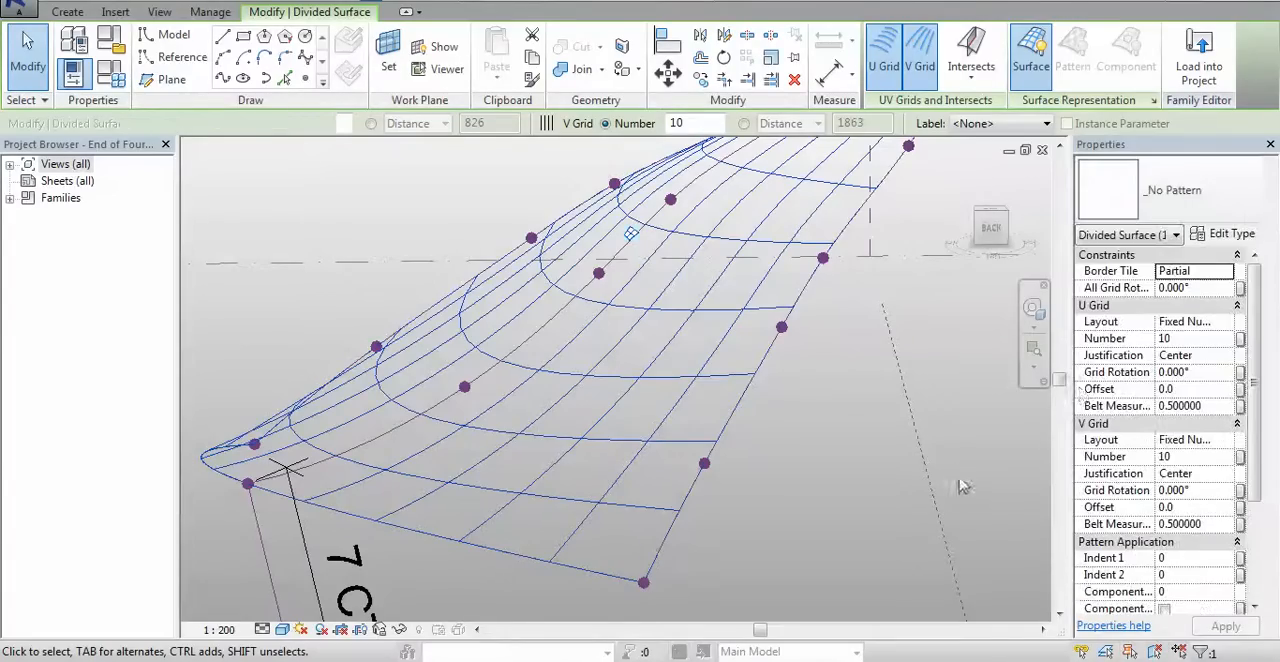
Change the divided surface's pattern to Rectangle
left_click(1226, 198)
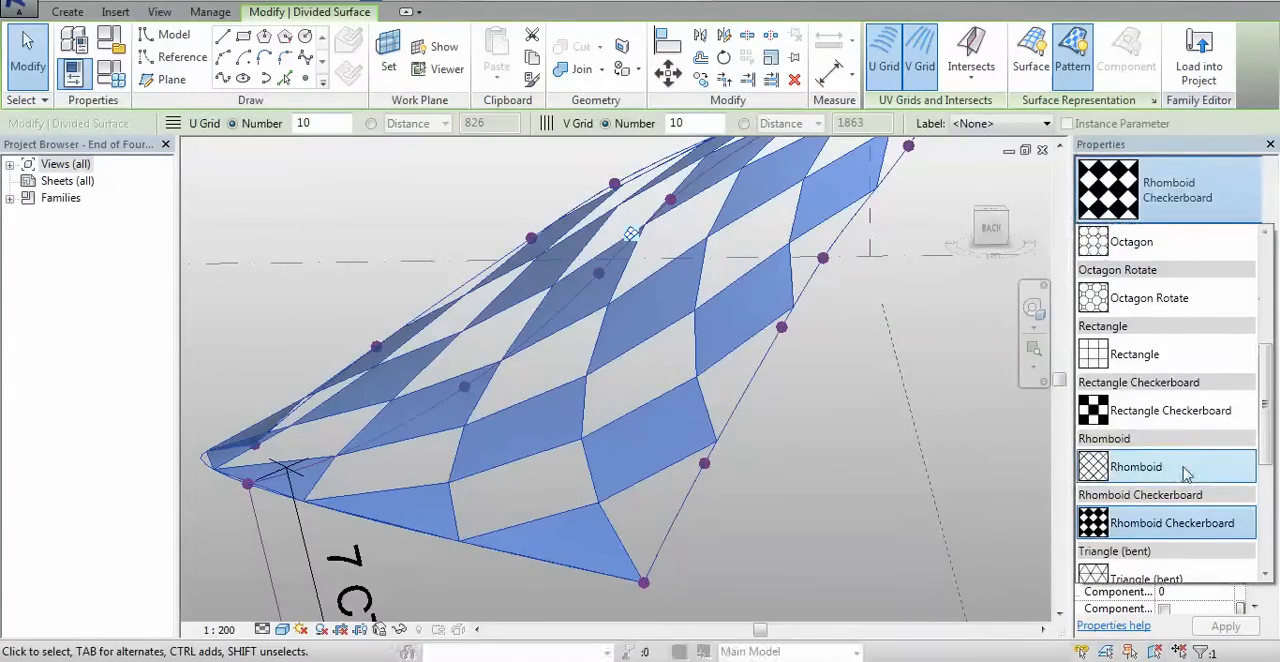
left_click(713, 425)
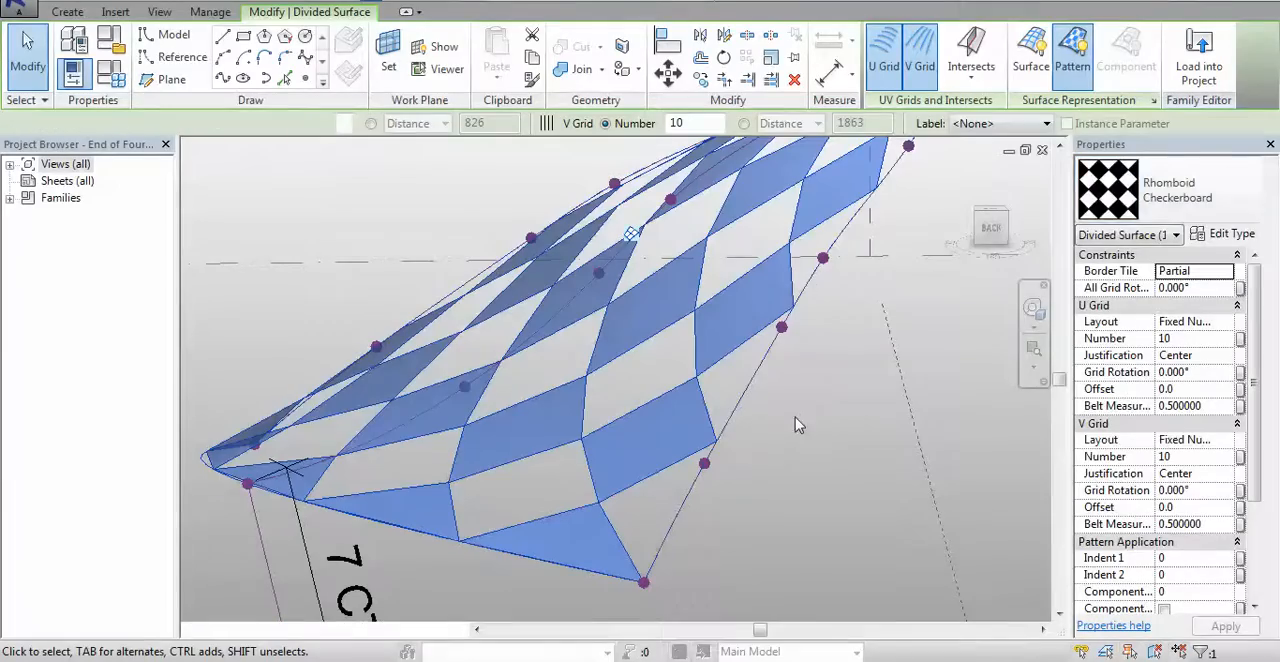
middle_click_drag(828, 421, 788, 479)
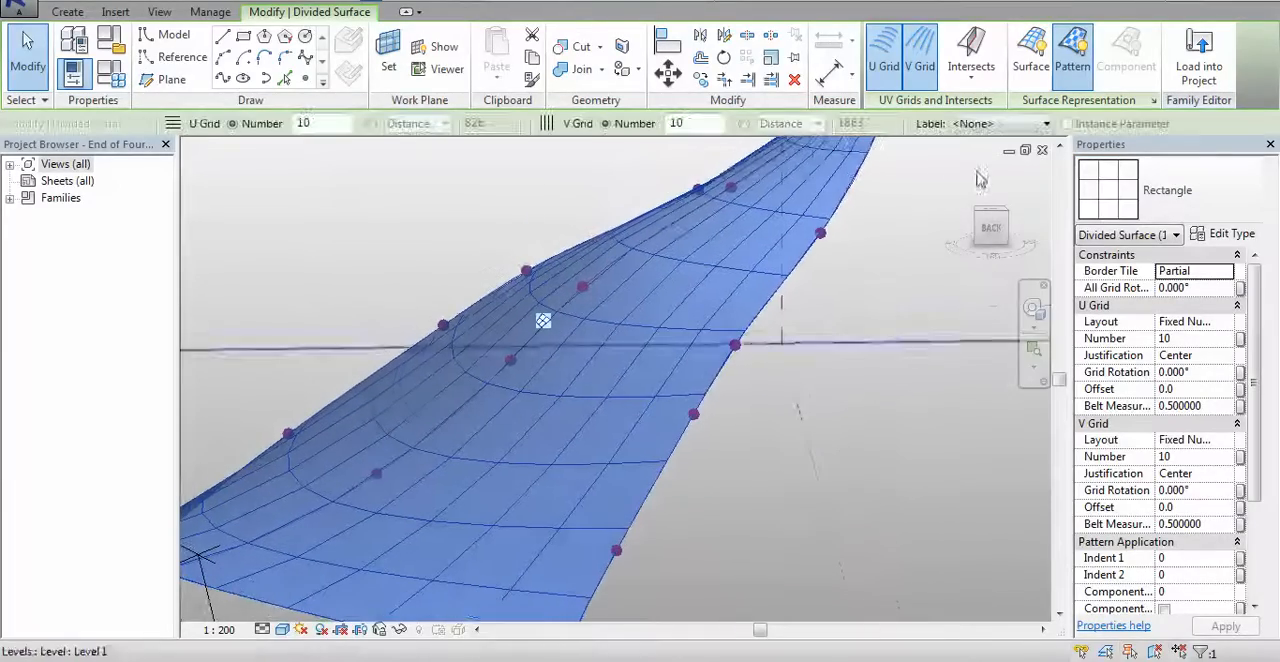
Turn on the surface display of the divided canopy and enable Nodes in its Surface Representation settings
left_click(1031, 55)
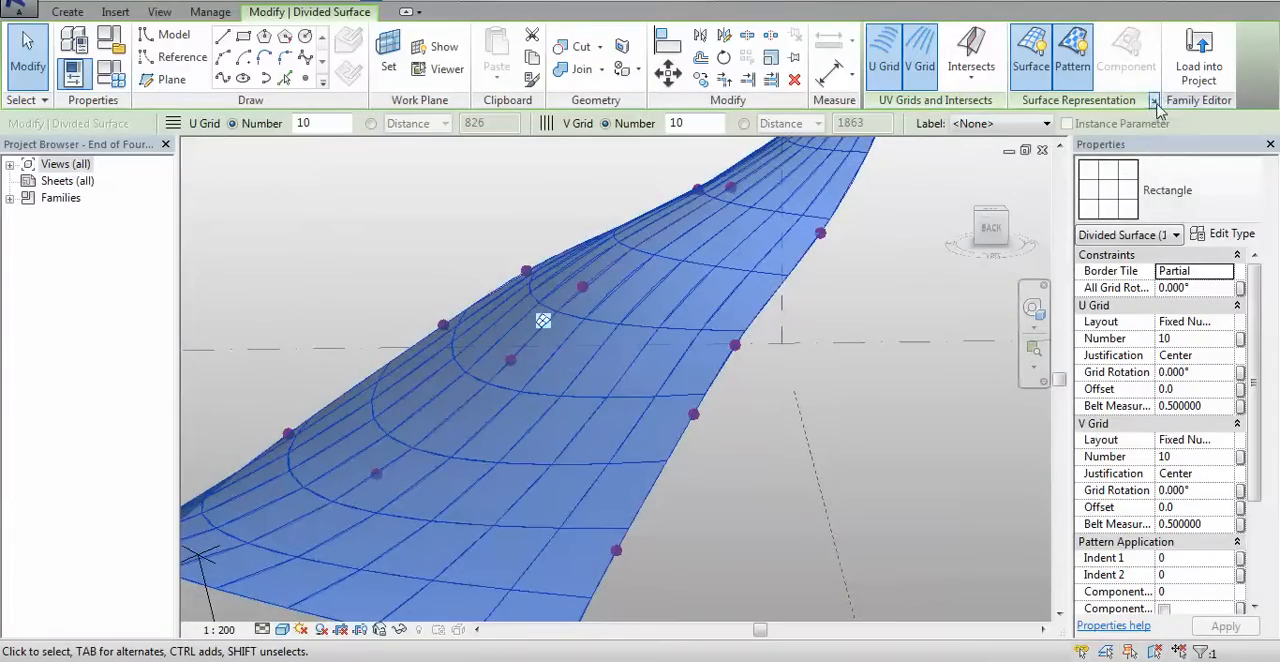
left_click(1153, 101)
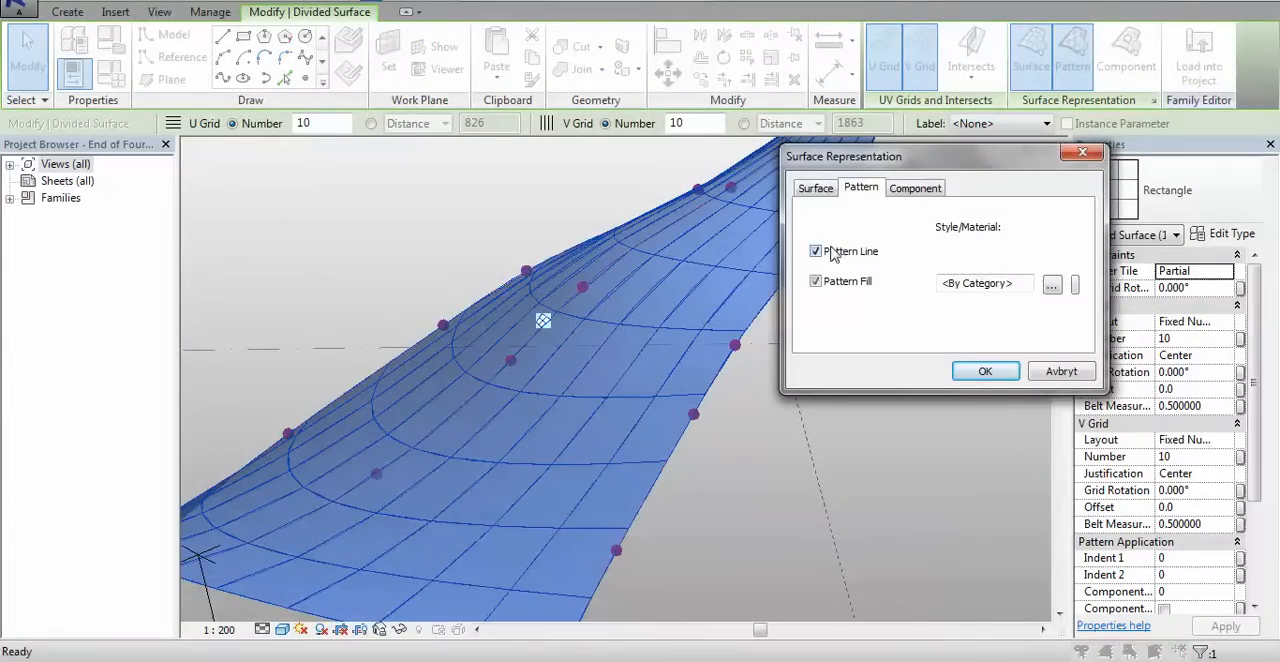
left_click(813, 189)
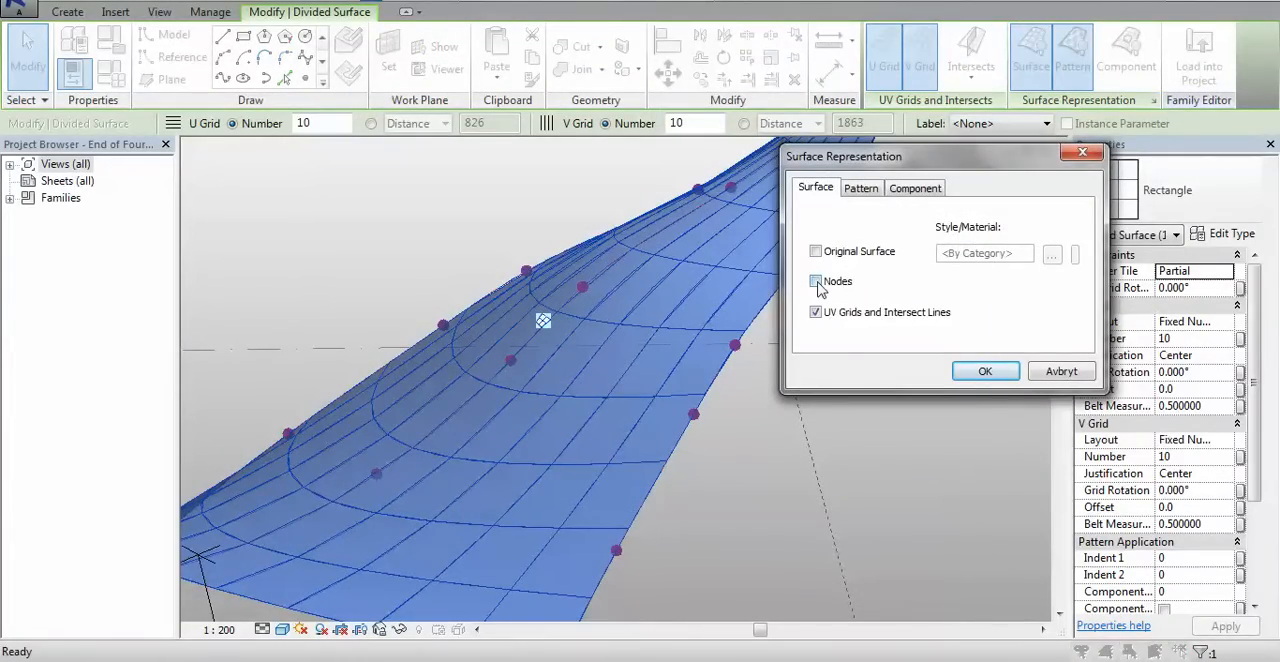
left_click(816, 282)
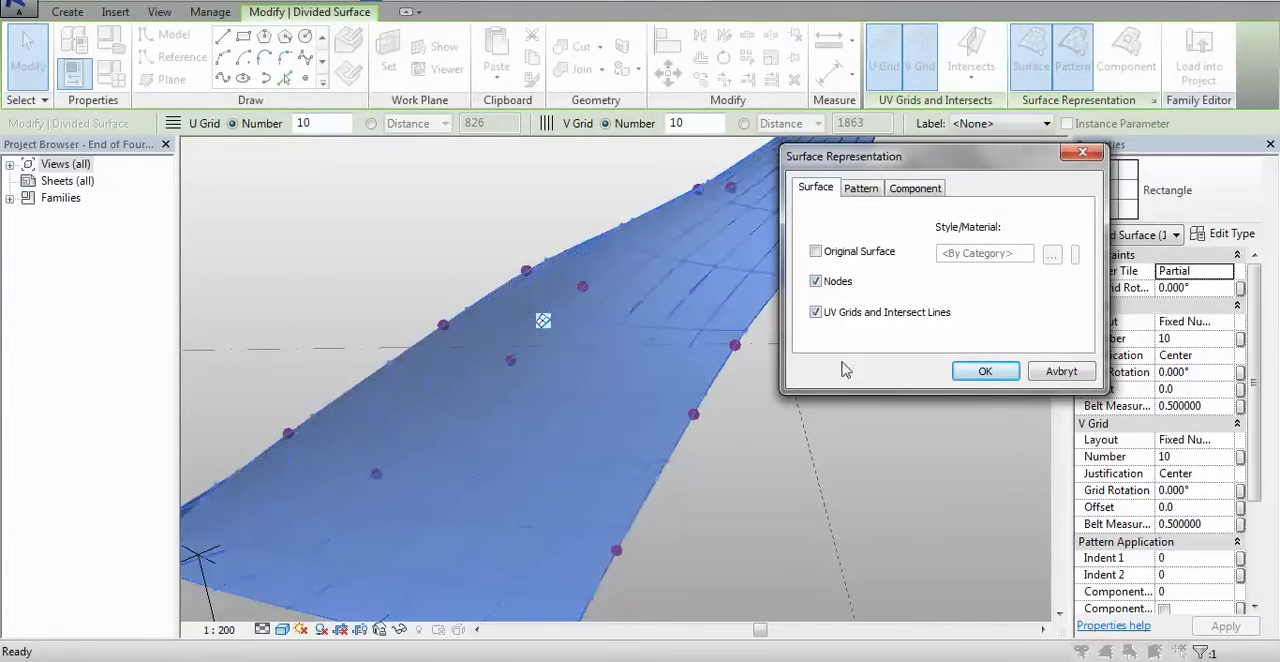
left_click(986, 370)
scroll(700, 370, "up", 5)
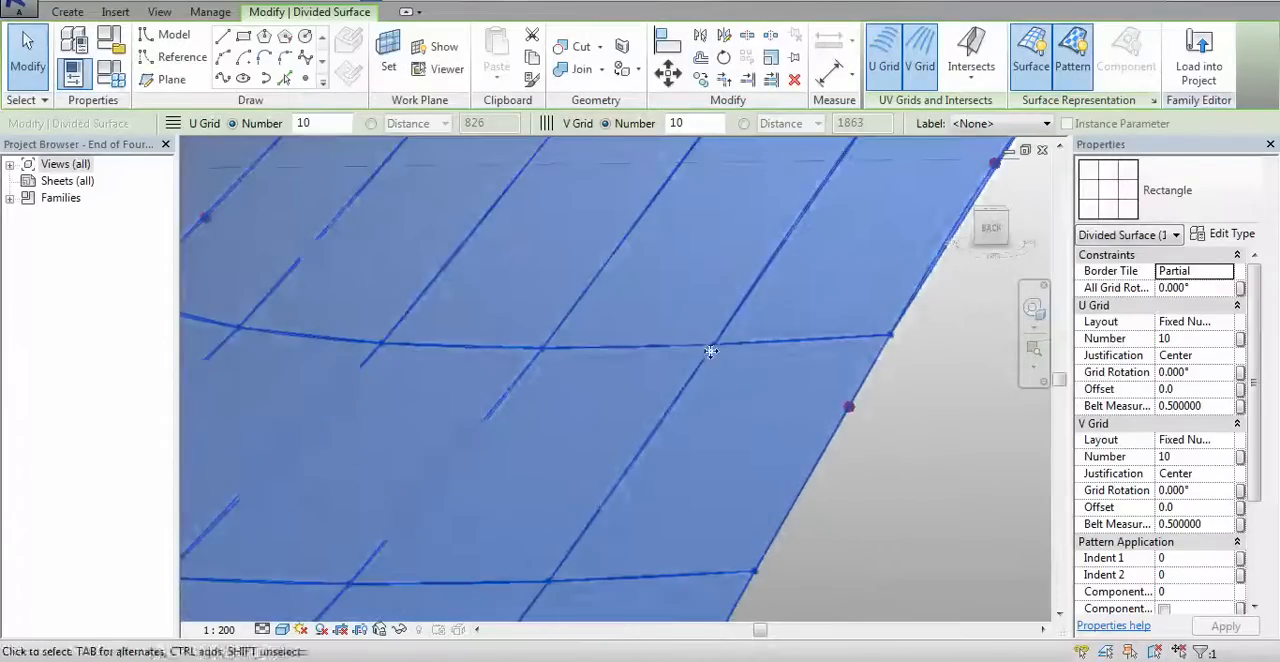
scroll(700, 340, "up", 4)
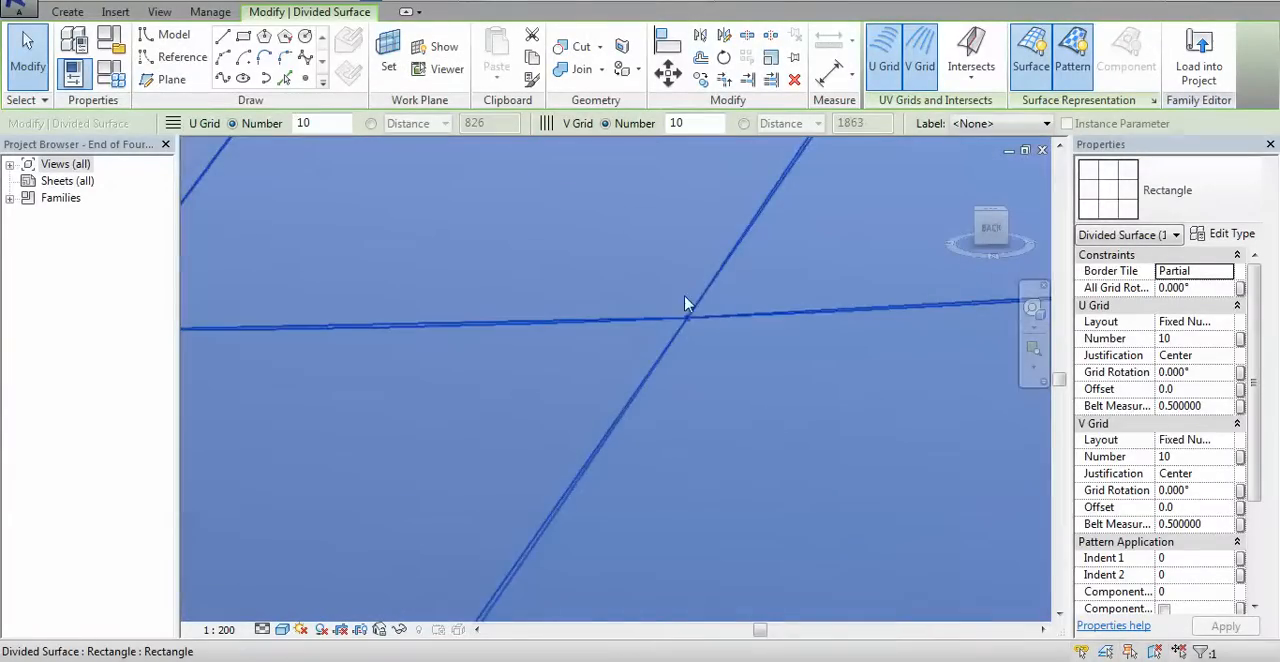
scroll(685, 324, "up", 2)
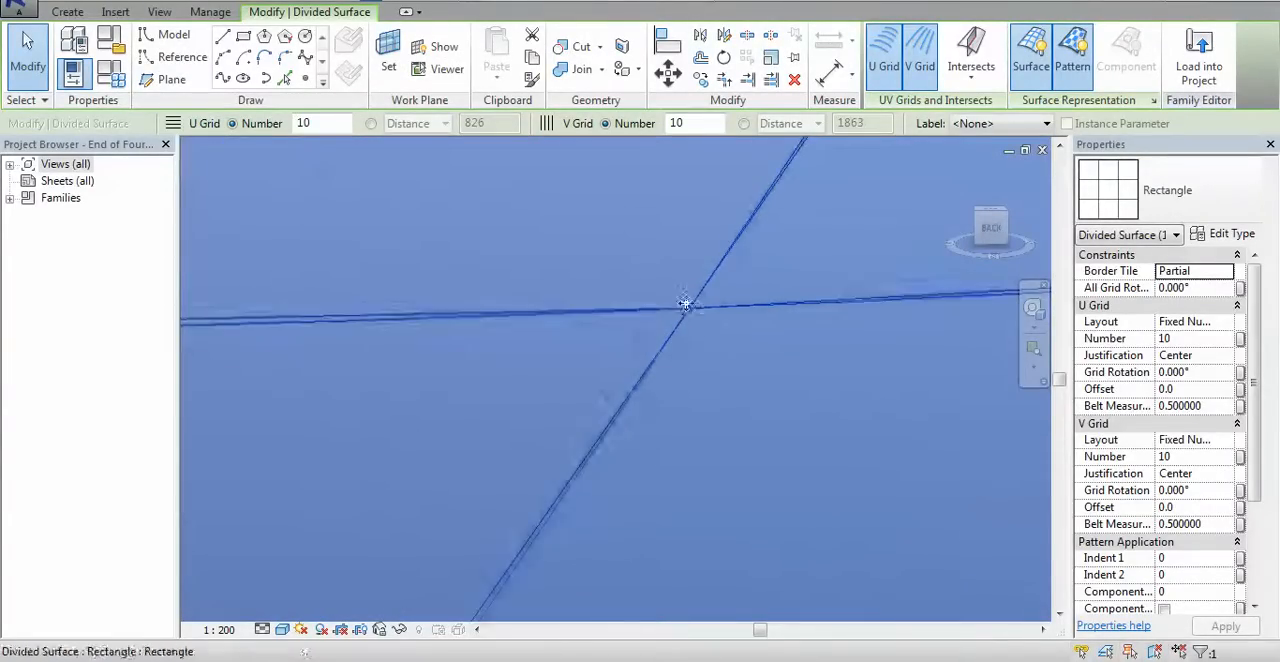
scroll(703, 343, "down", 5)
scroll(713, 353, "down", 5)
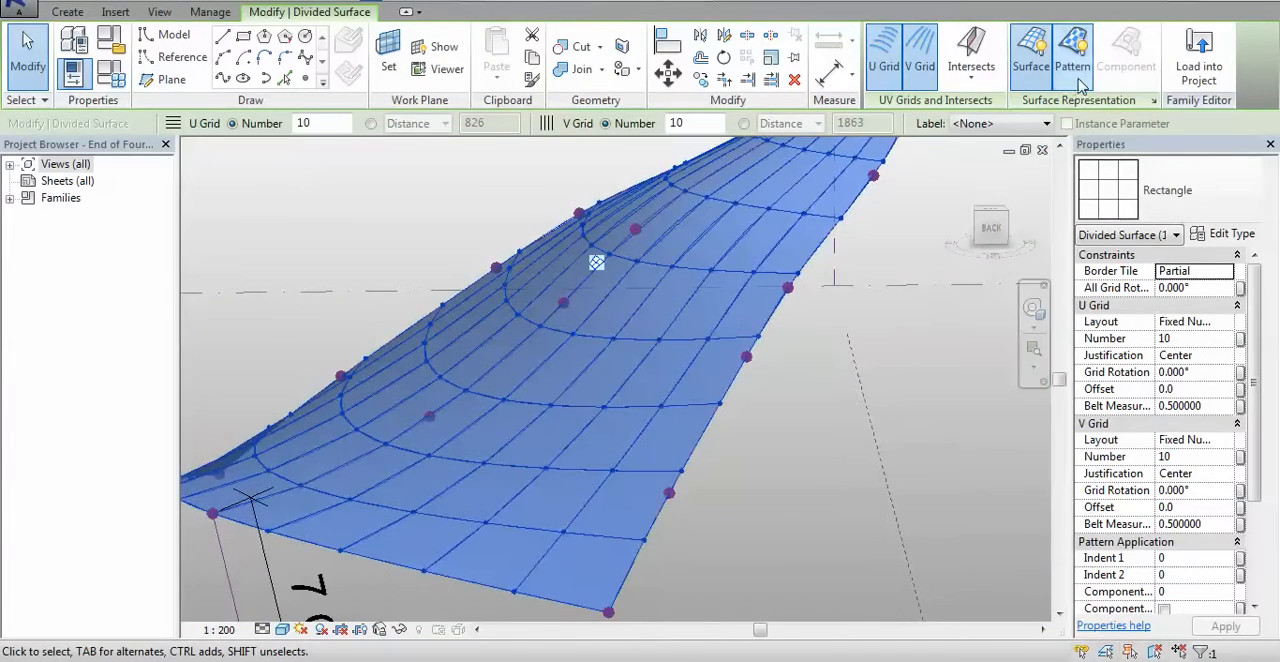
Turn off the pattern display of the divided surface, keeping its UV grid and nodes
left_click(1072, 55)
middle_click_drag(785, 465, 840, 391, "shift")
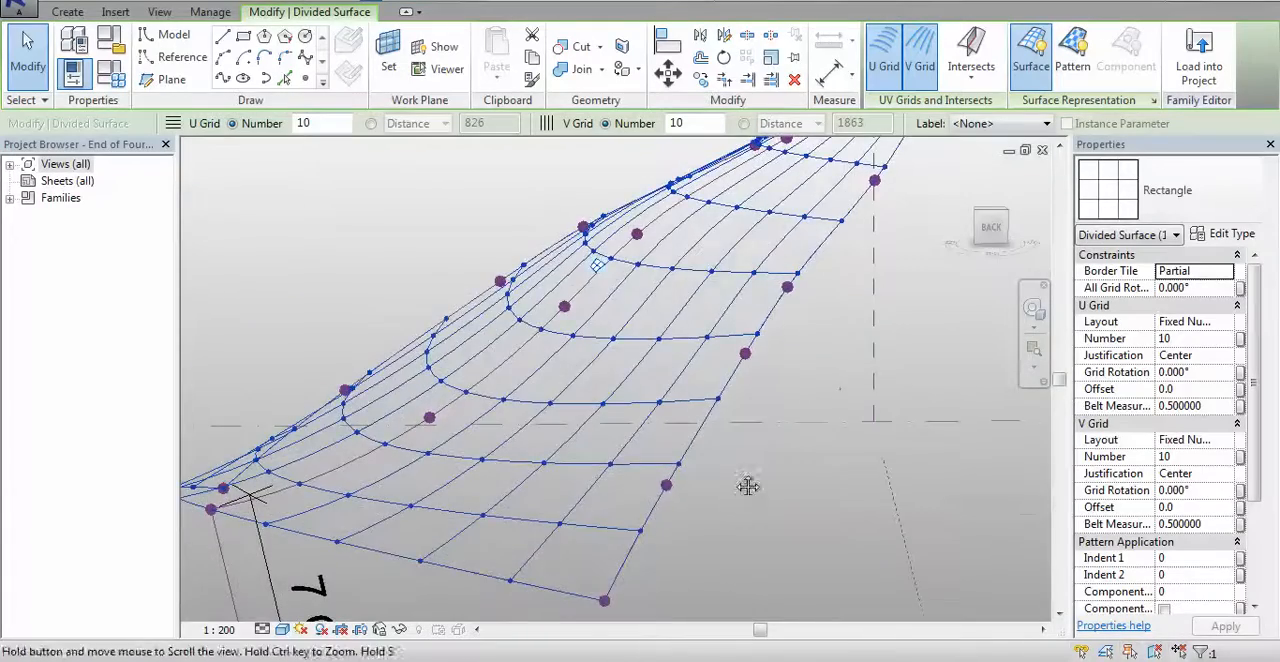
middle_click_drag(748, 486, 476, 450, "shift")
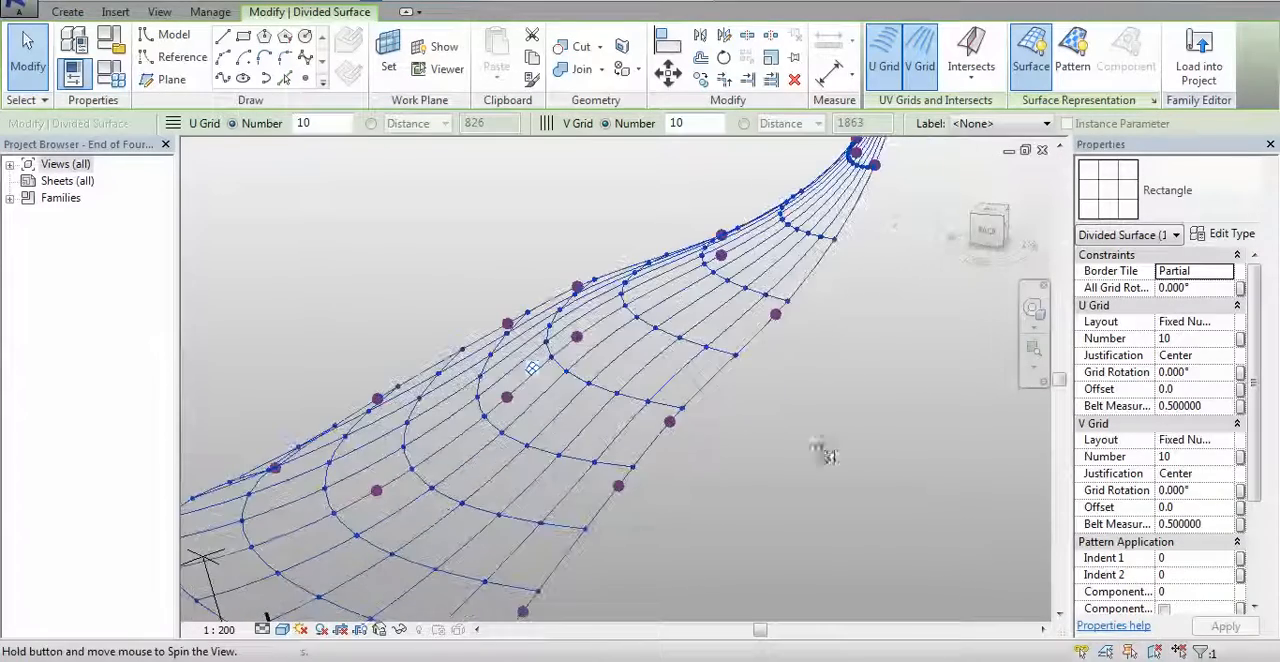
scroll(528, 466, "up", 3)
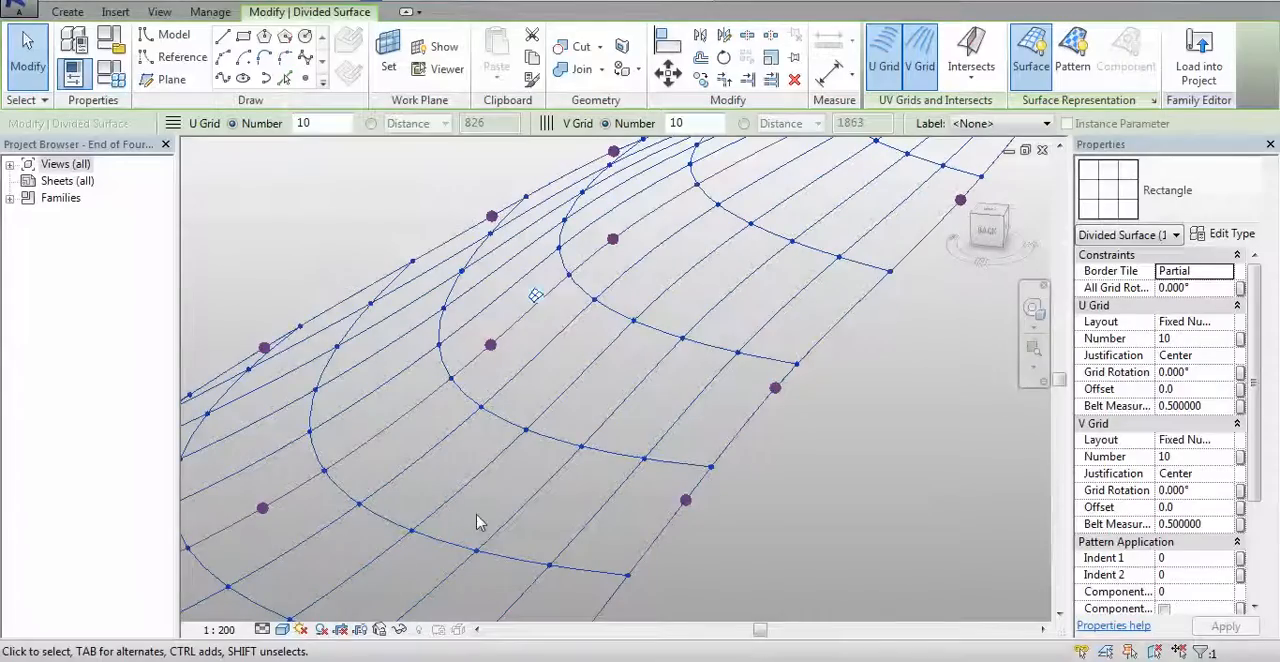
Disable UV Grids and Intersect Lines in the Surface Representation settings, leaving only Nodes enabled, and deselect the surface
left_click(1154, 101)
left_click(816, 313)
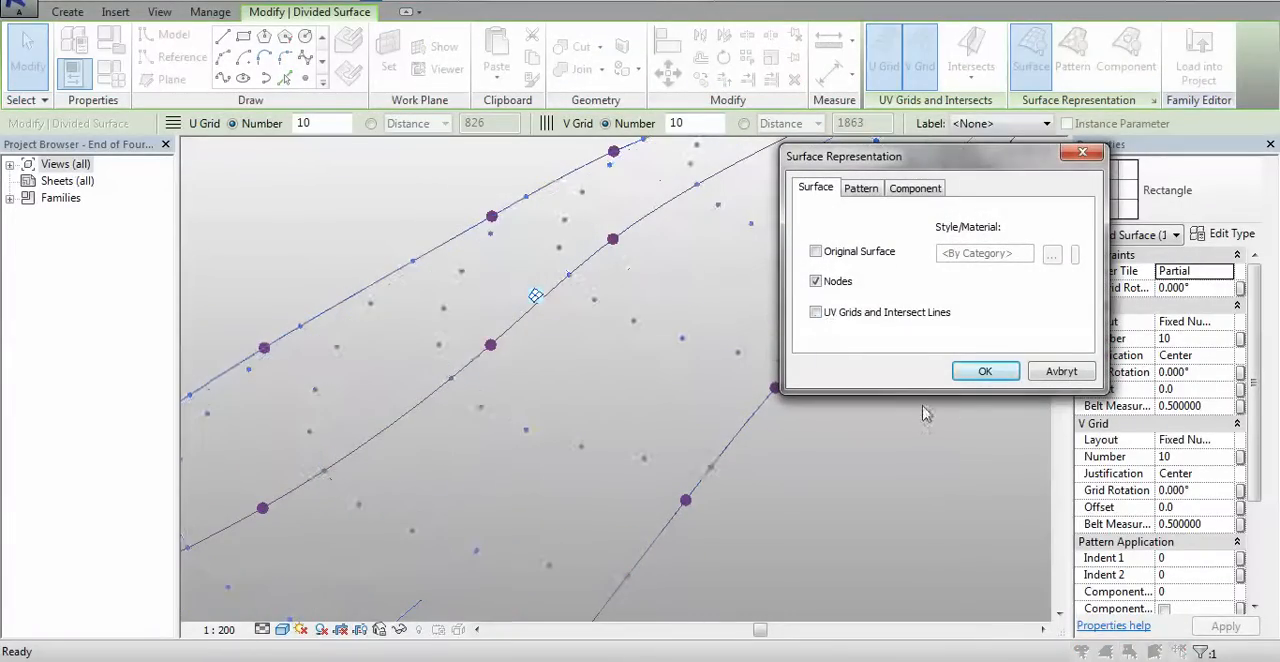
left_click(985, 372)
scroll(843, 400, "down", 4)
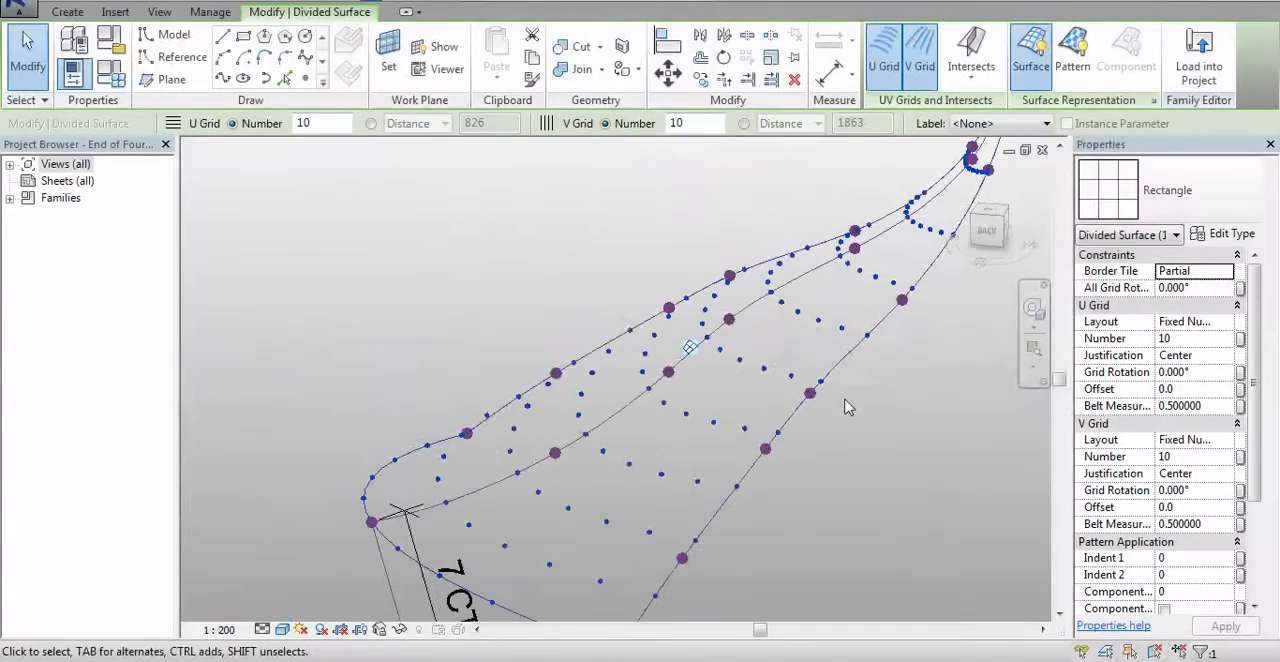
mouse_move(857, 448)
middle_mouse_down("shift")
mouse_move(894, 451)
mouse_move(880, 445)
middle_mouse_up("shift")
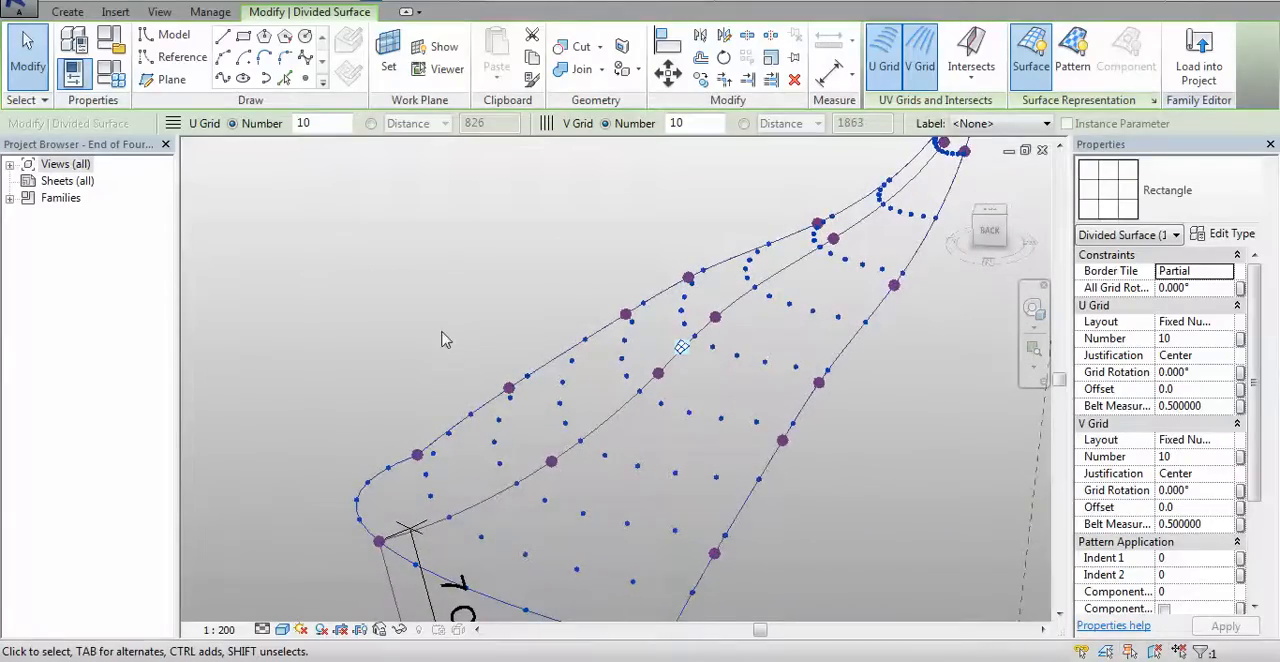
middle_click_drag(443, 331, 308, 244)
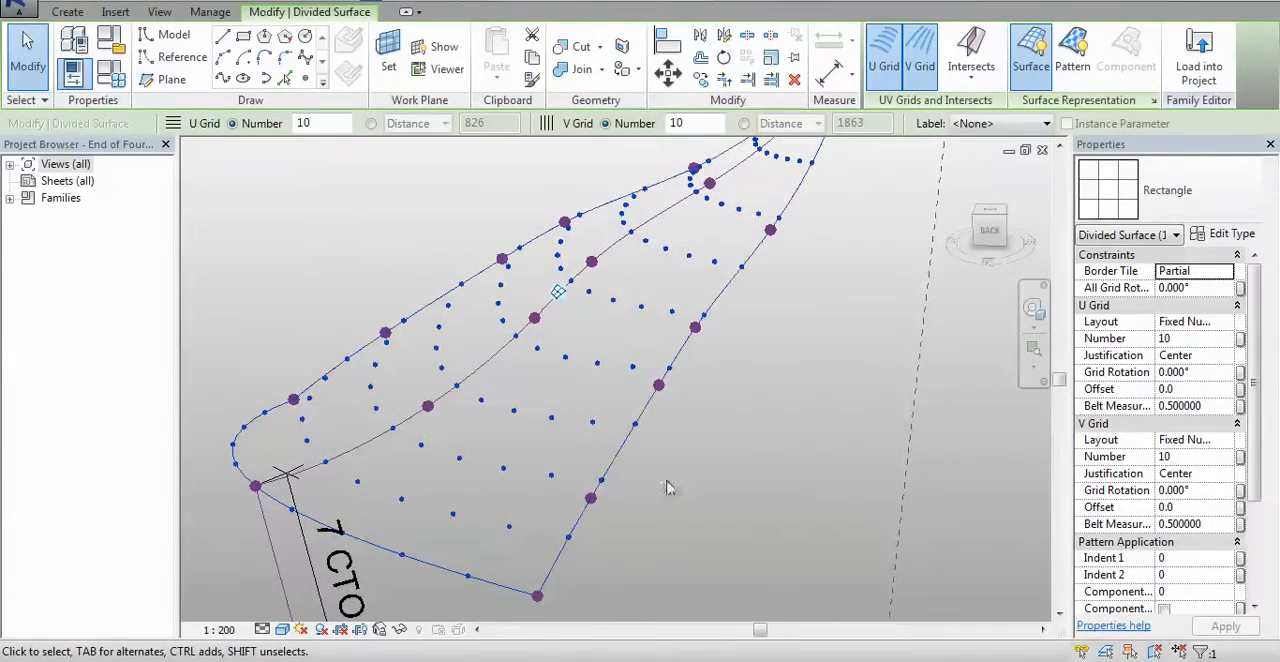
key("Escape")
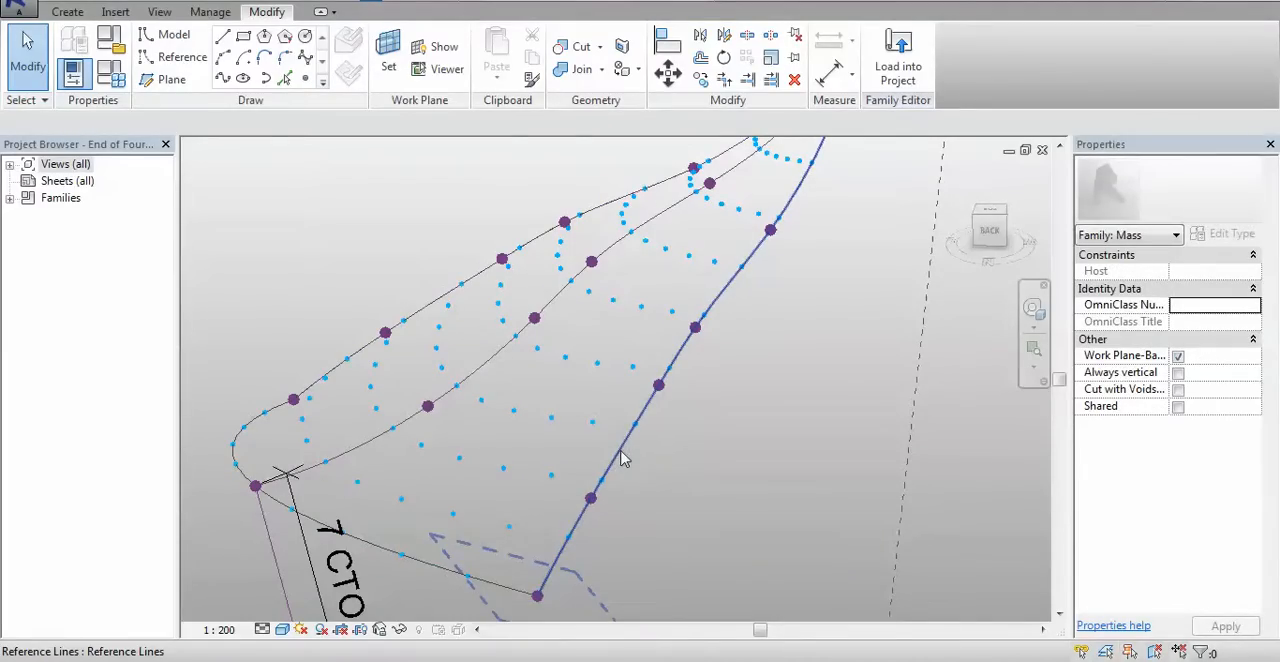
Select the canopy's three lengthwise reference lines and temporarily hide them in the view
left_click(697, 473)
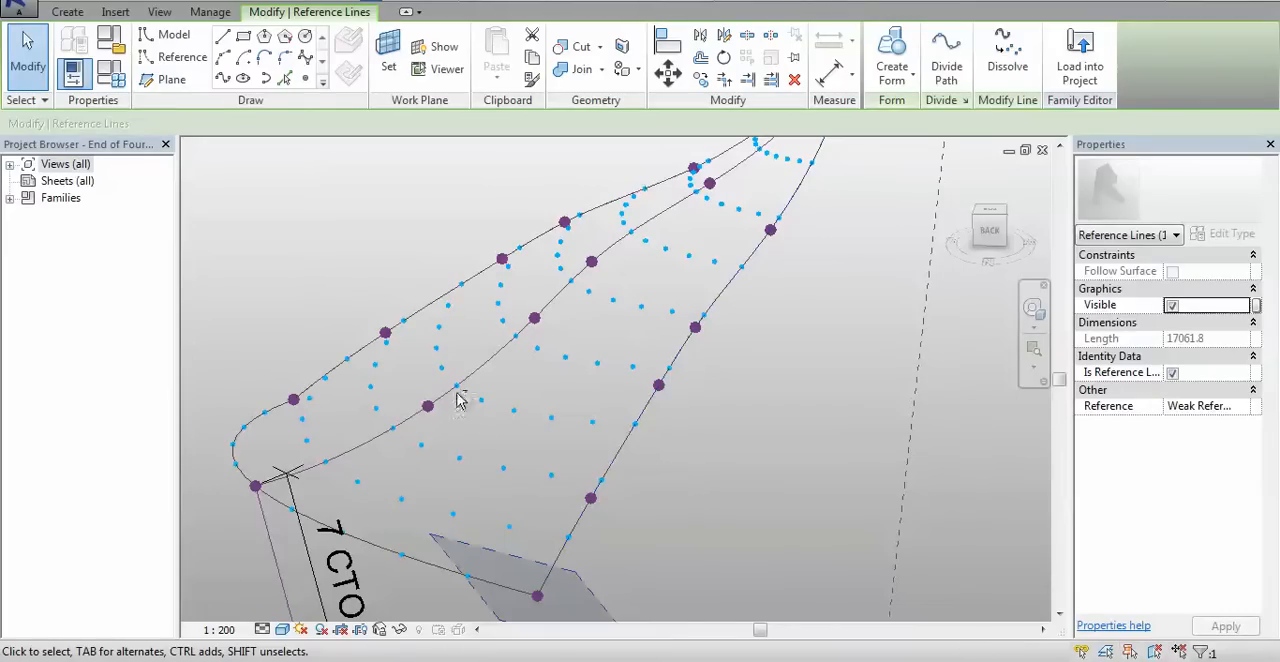
left_click(450, 317, "ctrl")
middle_click_drag(450, 317, 317, 320, "shift")
left_click(313, 315, "ctrl")
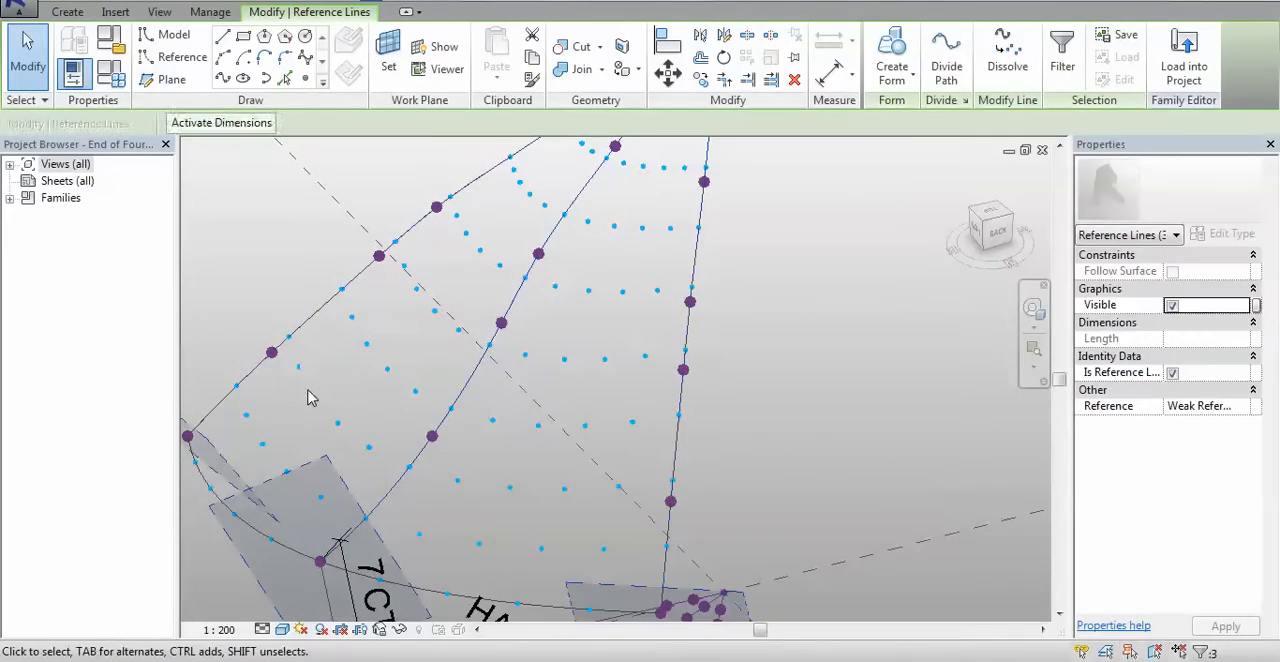
left_click(400, 632)
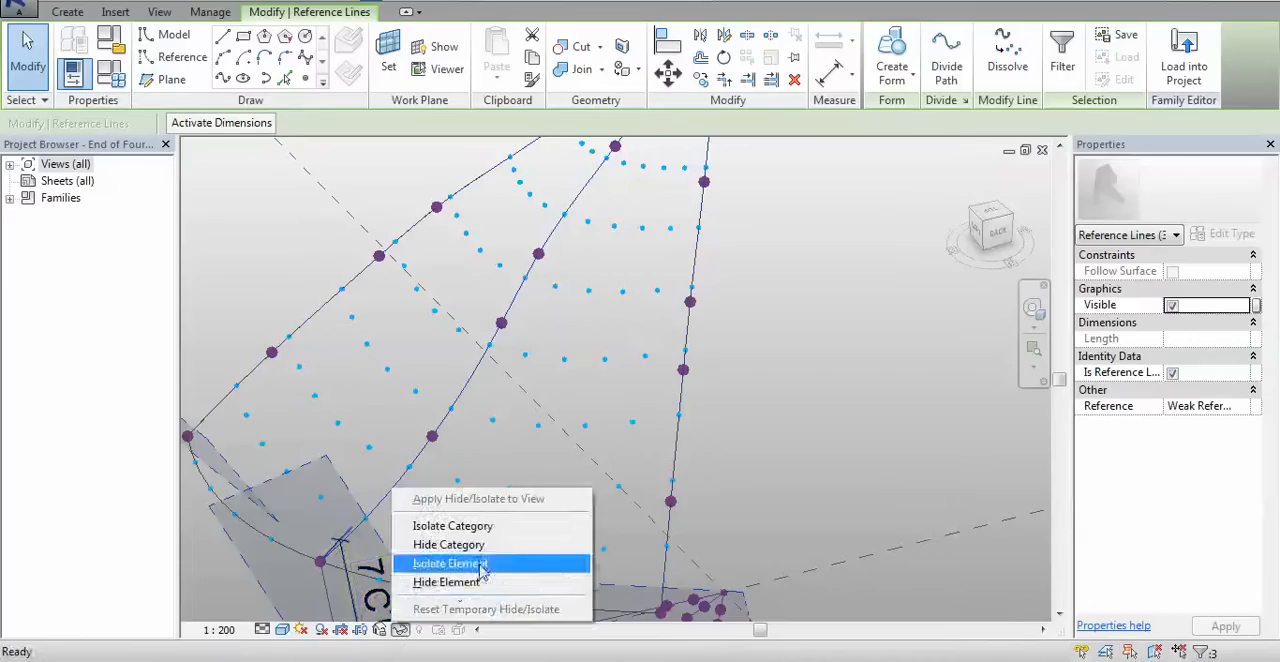
left_click(455, 584)
scroll(822, 454, "down", 3)
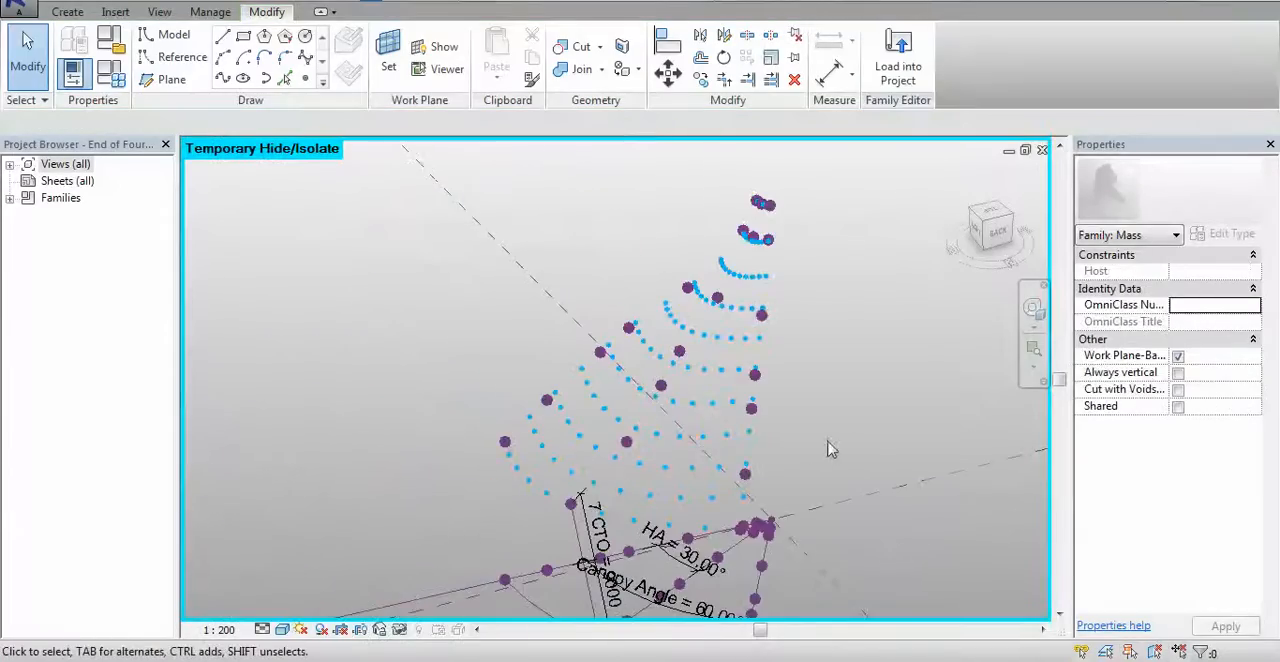
middle_click_drag(829, 449, 787, 438, "shift")
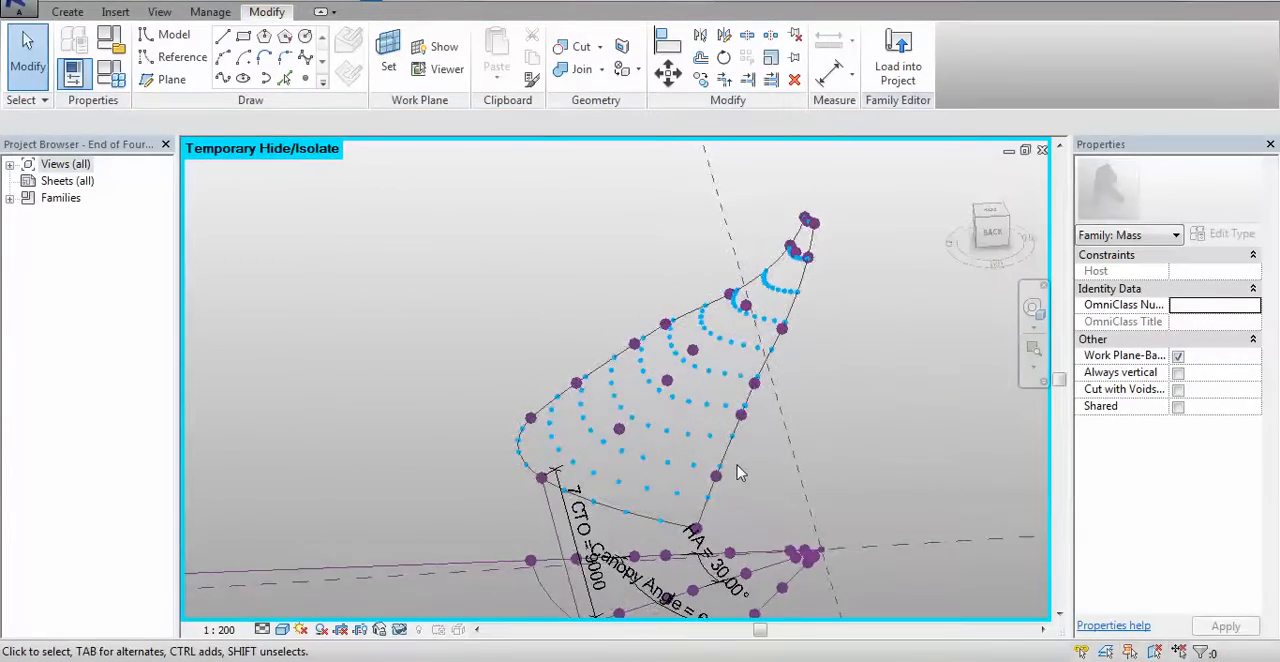
scroll(738, 473, "up", 2)
left_click(711, 480)
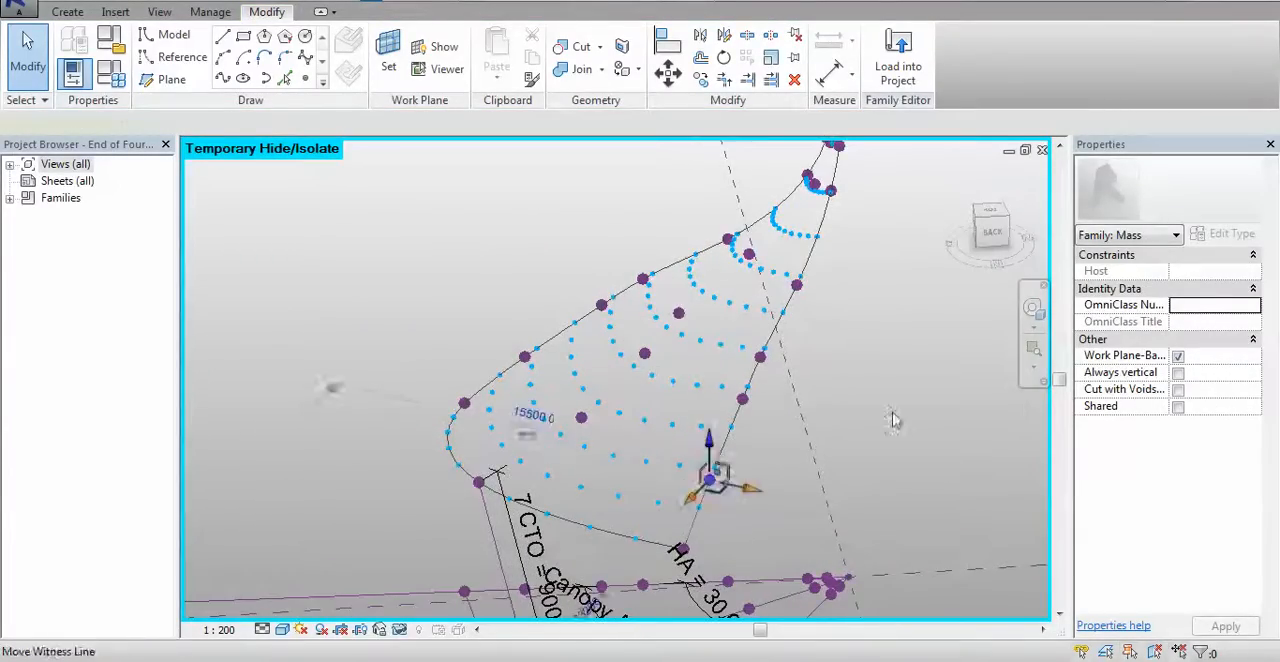
middle_click_drag(892, 412, 818, 402)
left_click(817, 400)
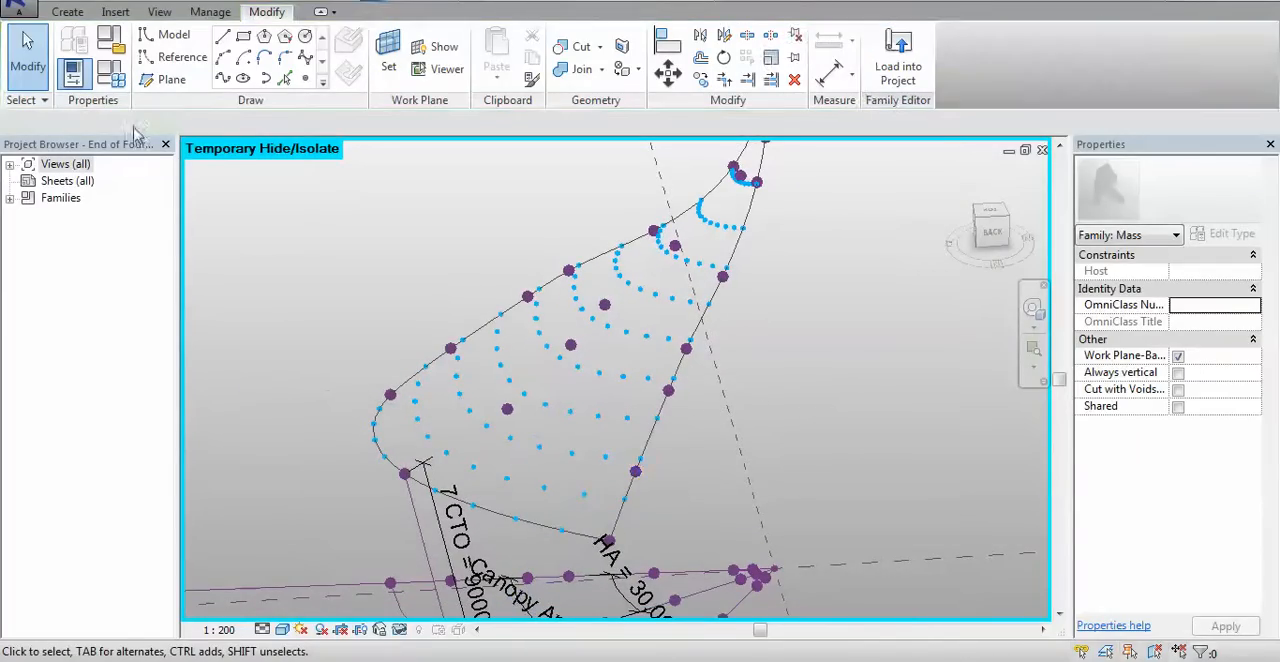
Create a new family from the Metric Generic Model Adaptive template
left_click(21, 14)
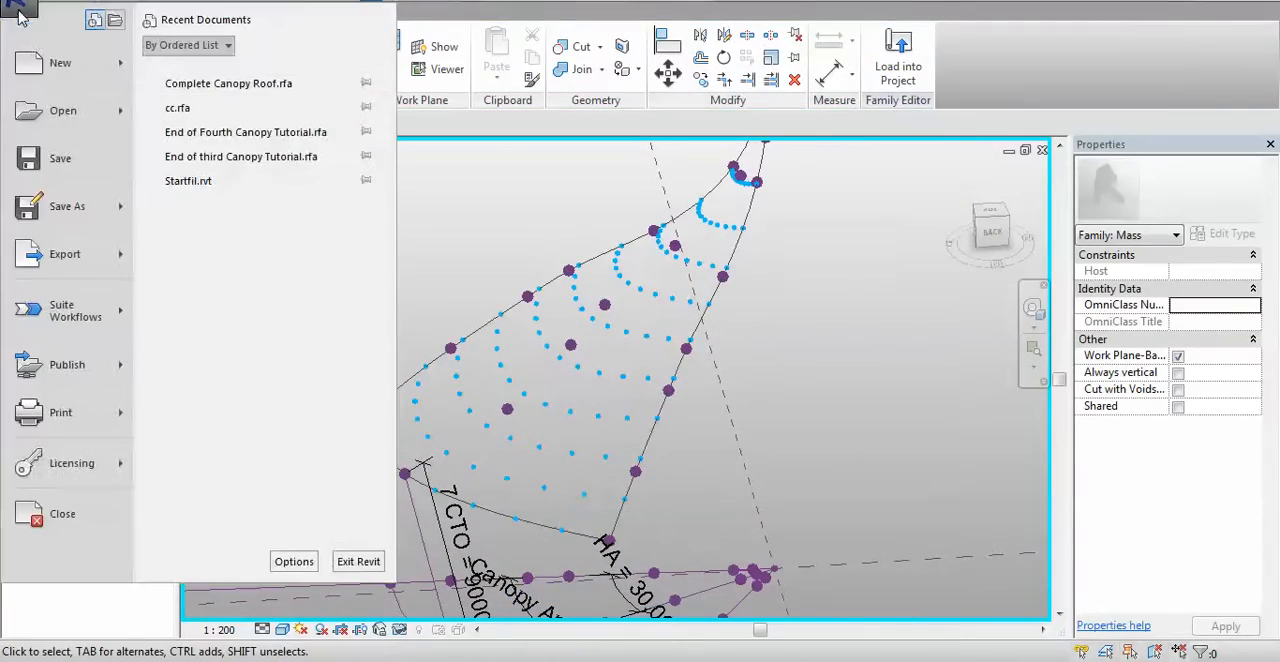
mouse_move(52, 60)
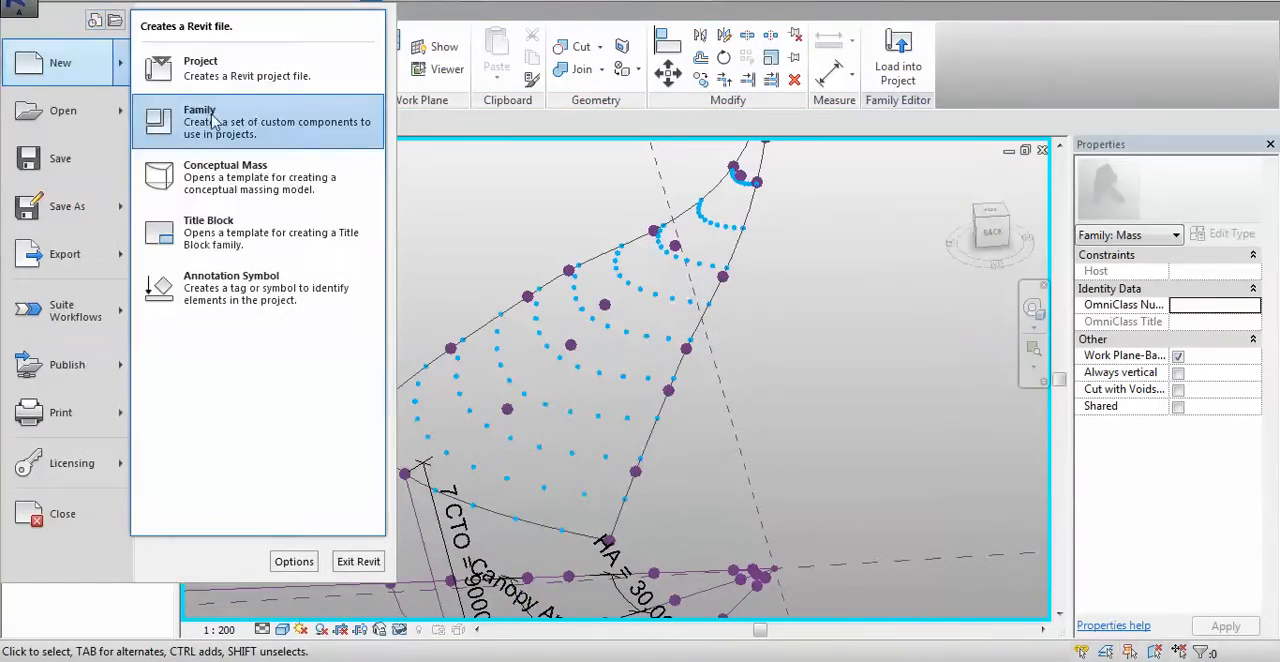
left_click(197, 192)
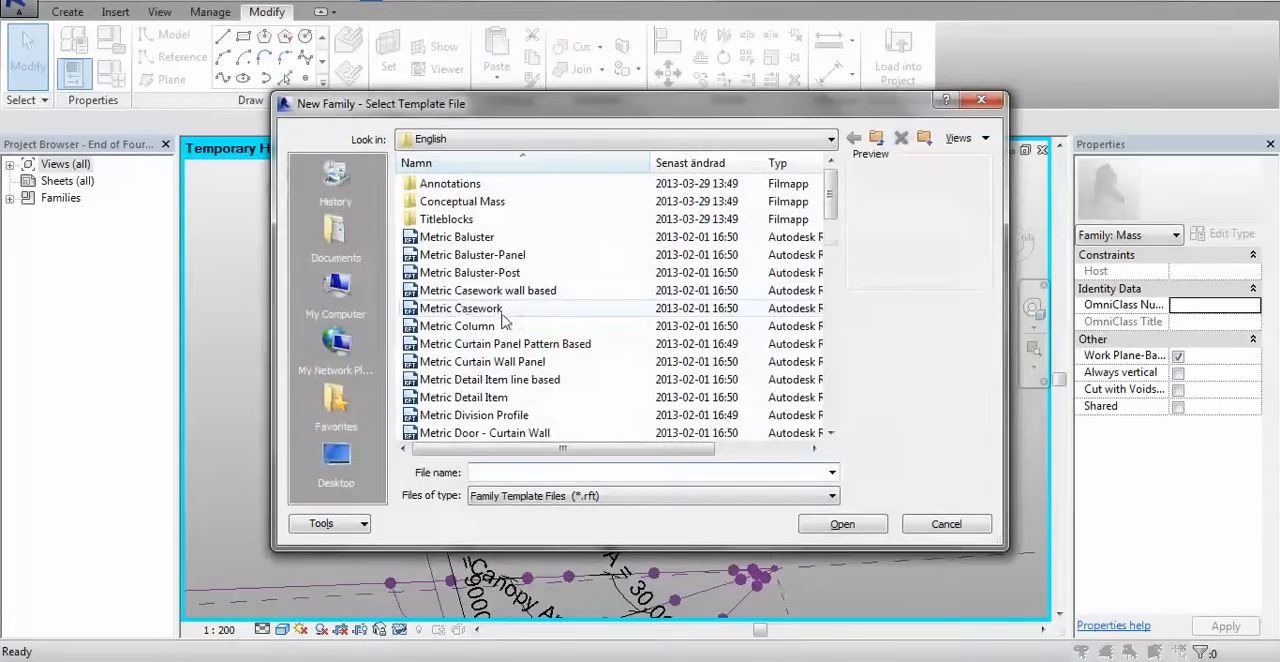
left_click(503, 318)
scroll(505, 320, "down", 7)
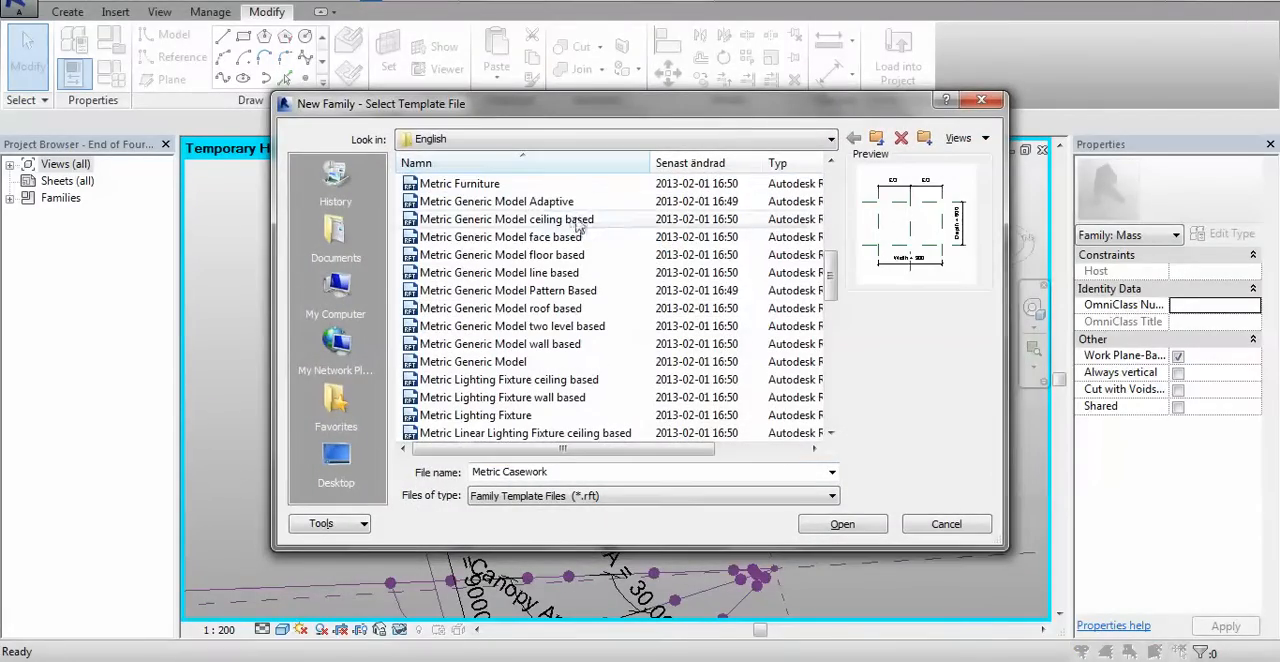
left_click(543, 203)
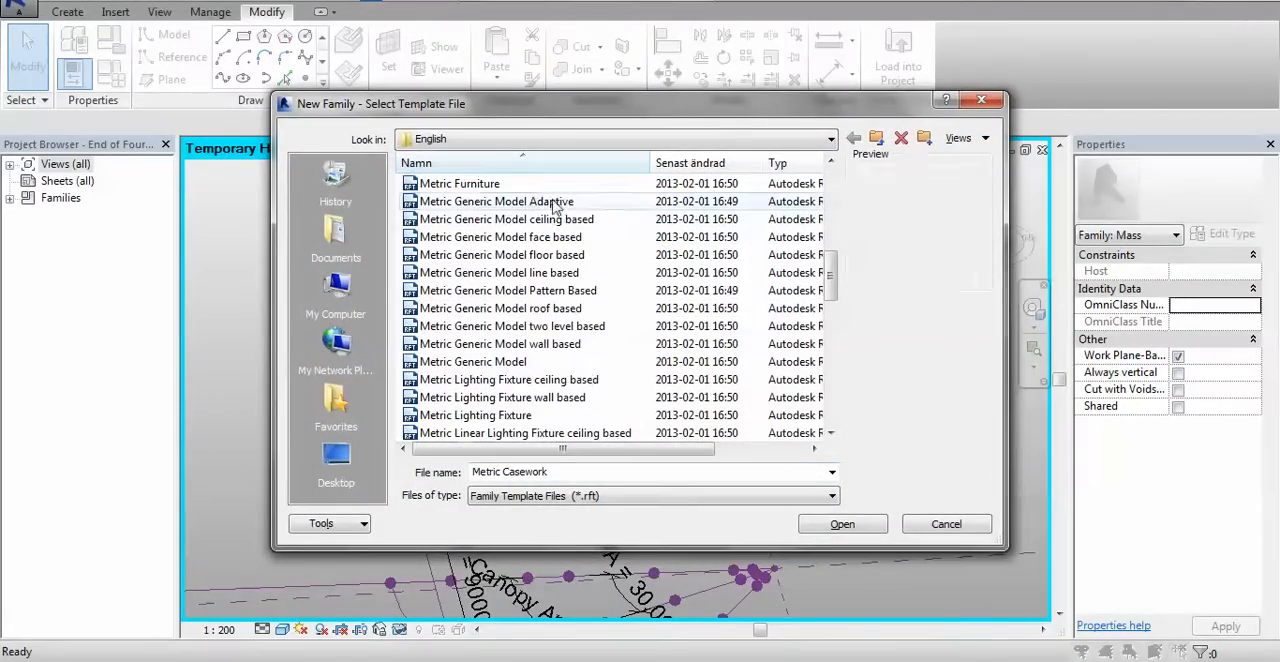
left_click(839, 527)
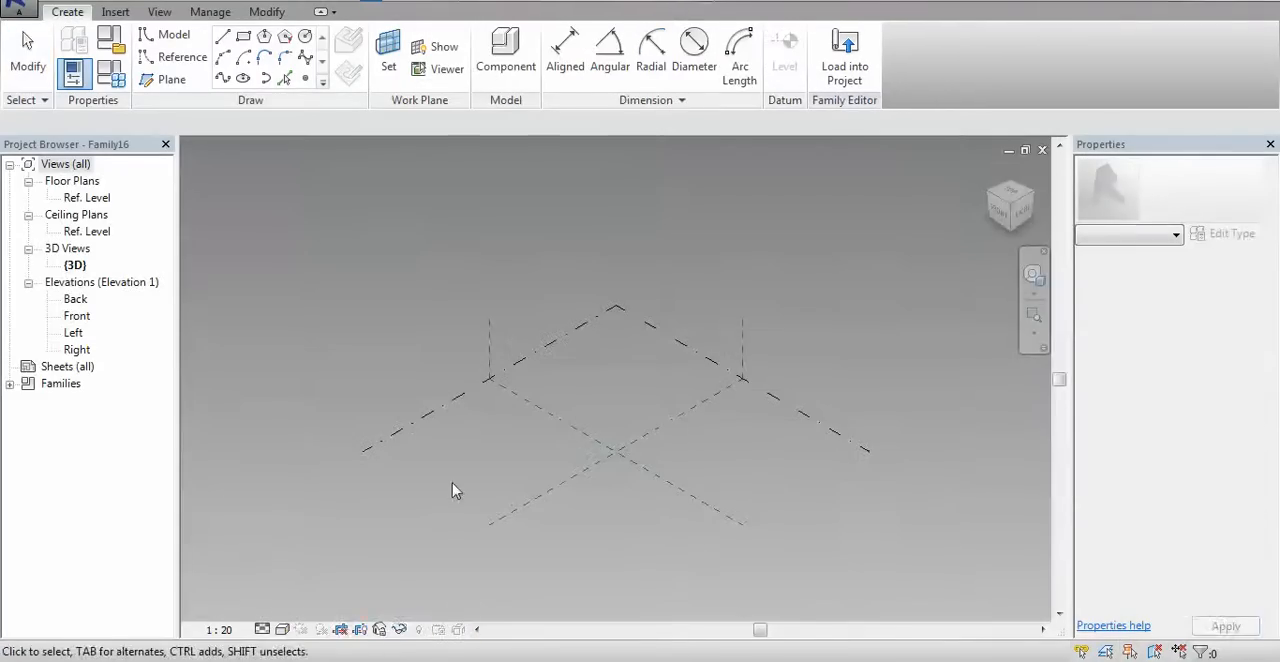
Place a row of 17 reference points on the Ref. Level plane of the new adaptive family
middle_click_drag(456, 491, 492, 513, "shift")
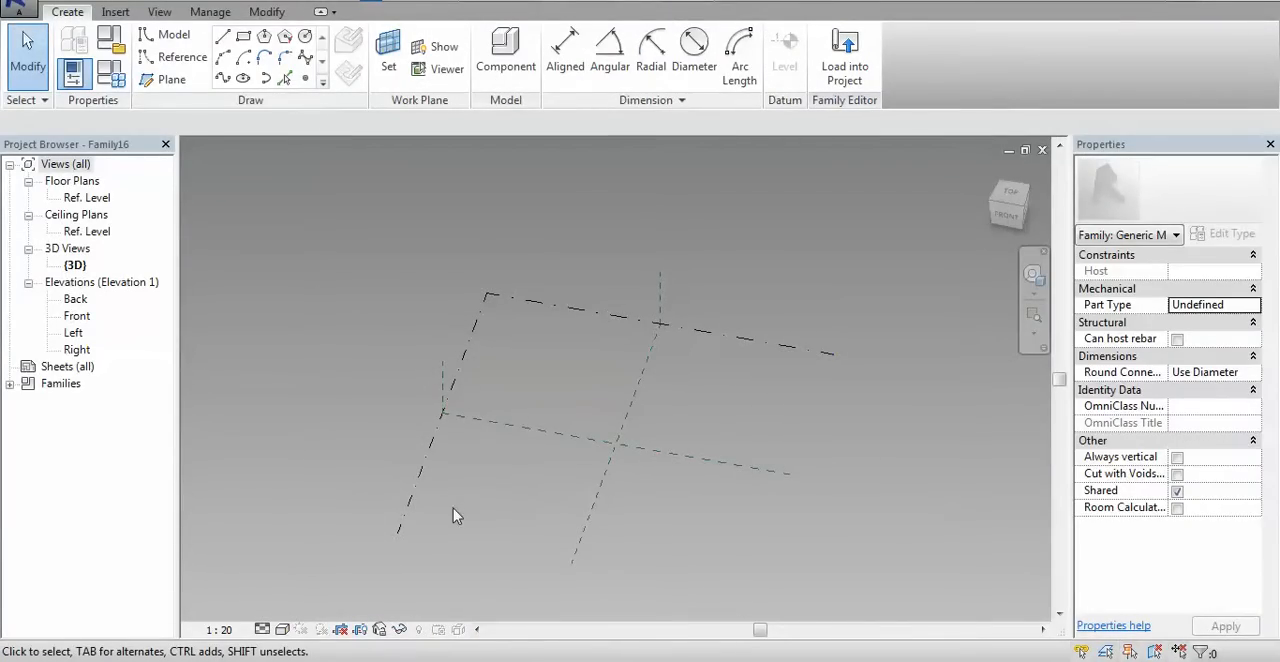
left_click(313, 82)
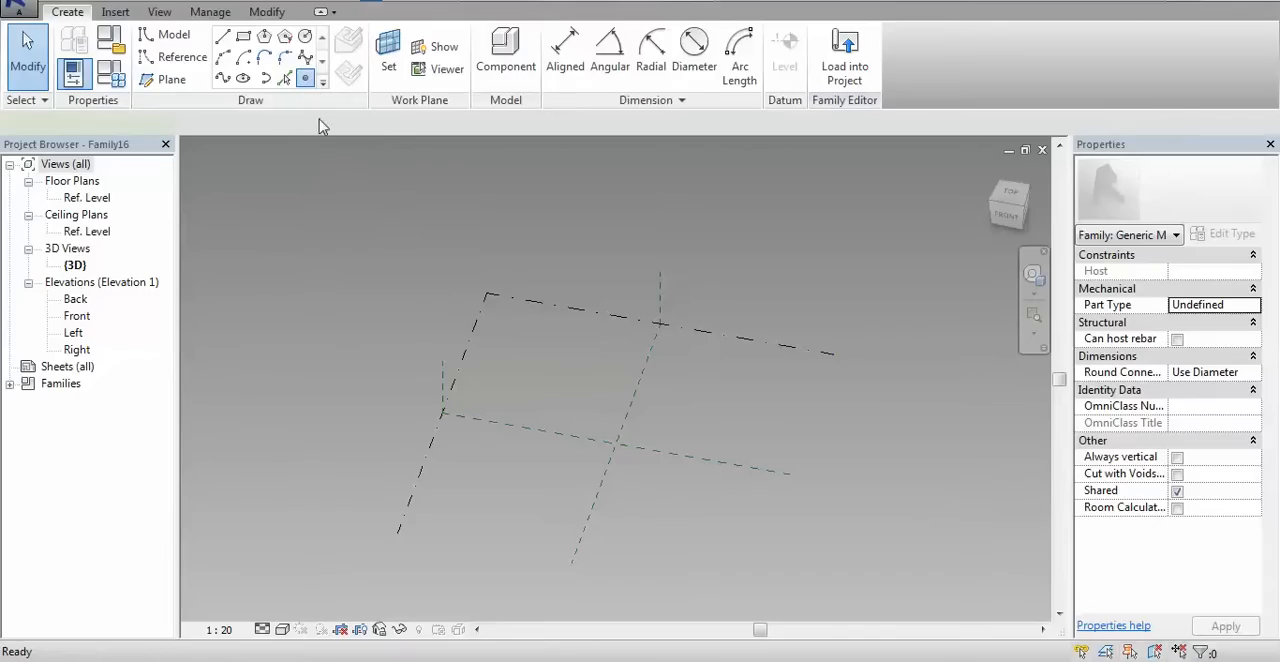
left_click(441, 505)
left_click(473, 505)
left_click(493, 505)
left_click(522, 505)
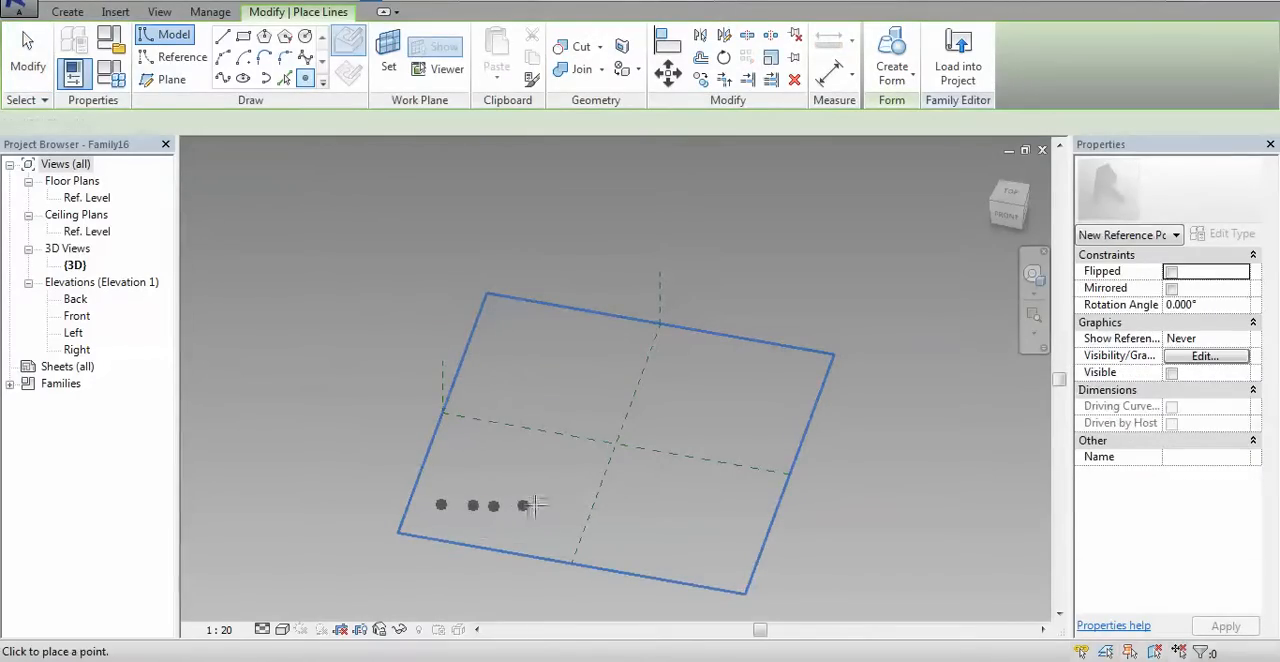
left_click(545, 505)
left_click(566, 505)
left_click(594, 505)
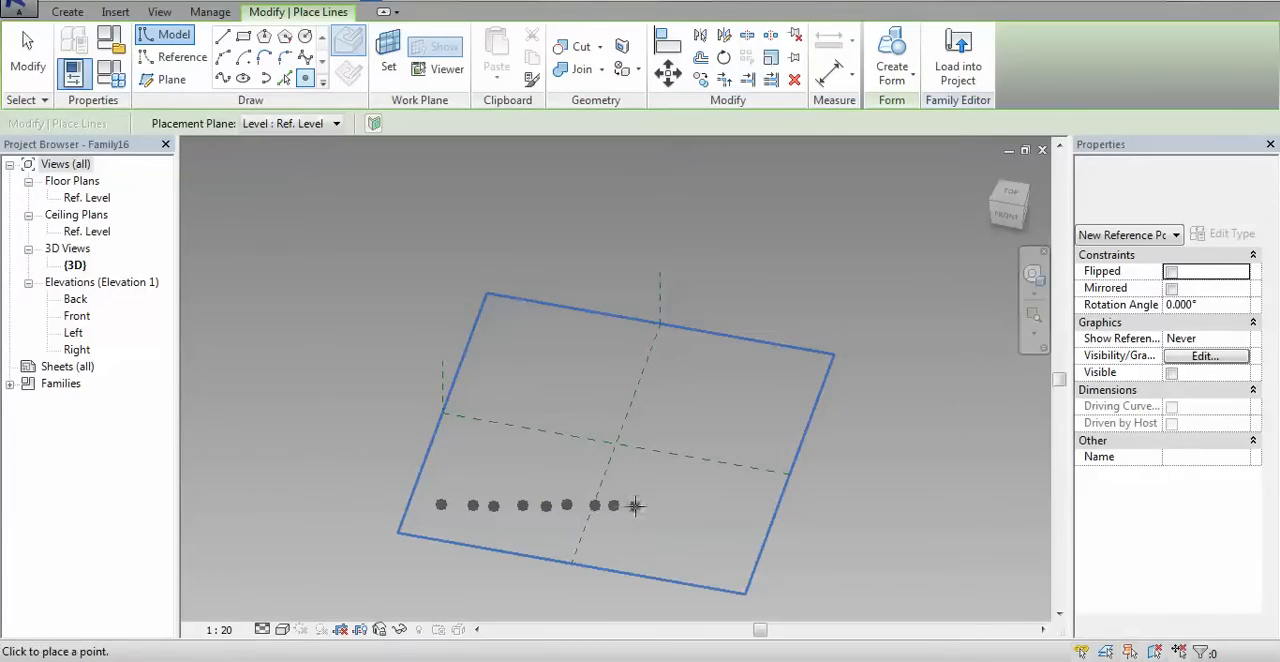
left_click(634, 505)
left_click(656, 505)
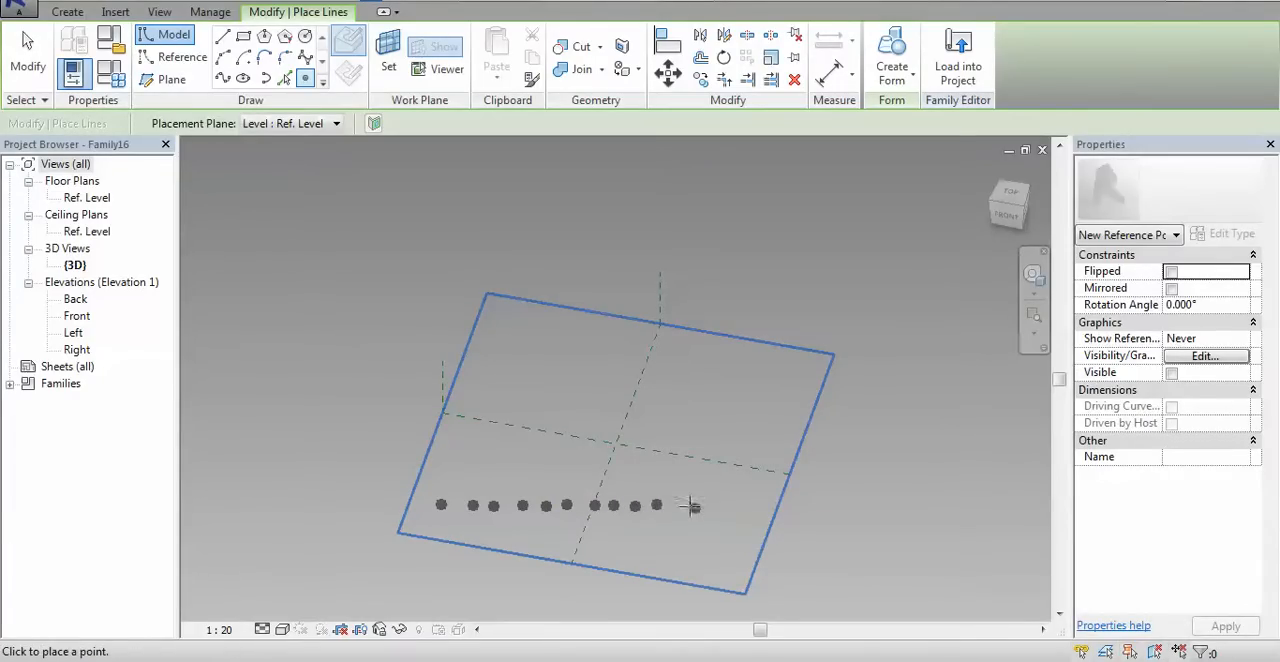
left_click(747, 493)
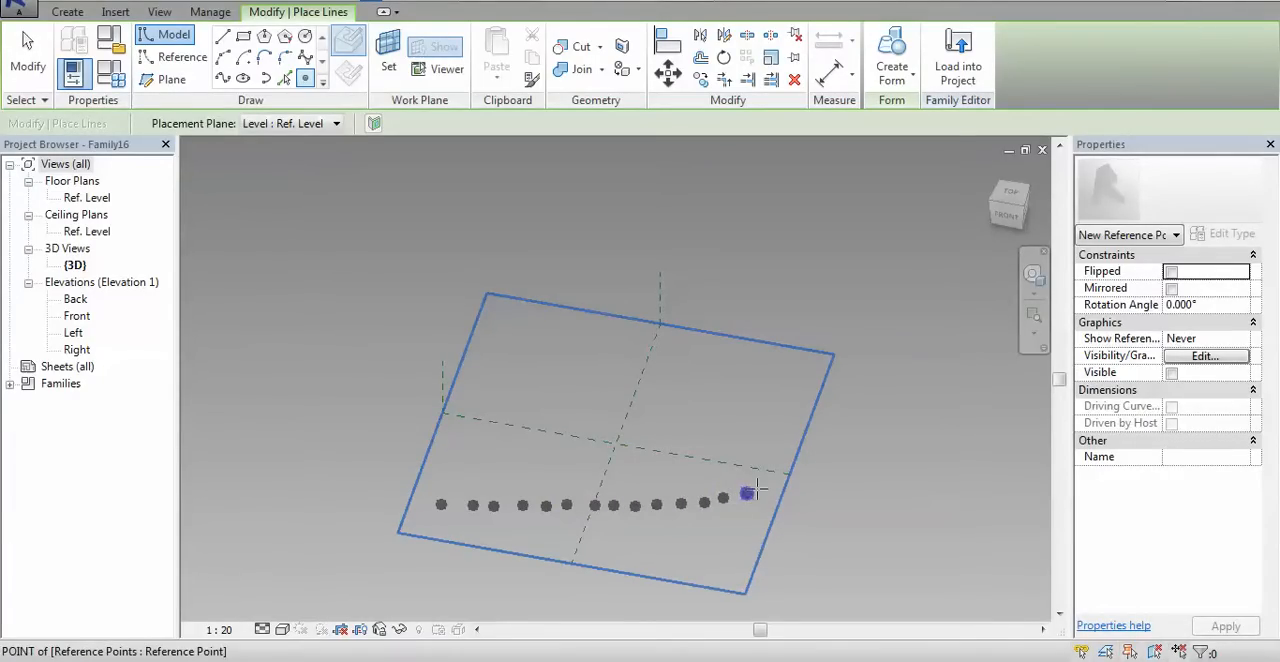
left_click(765, 491)
left_click(782, 487)
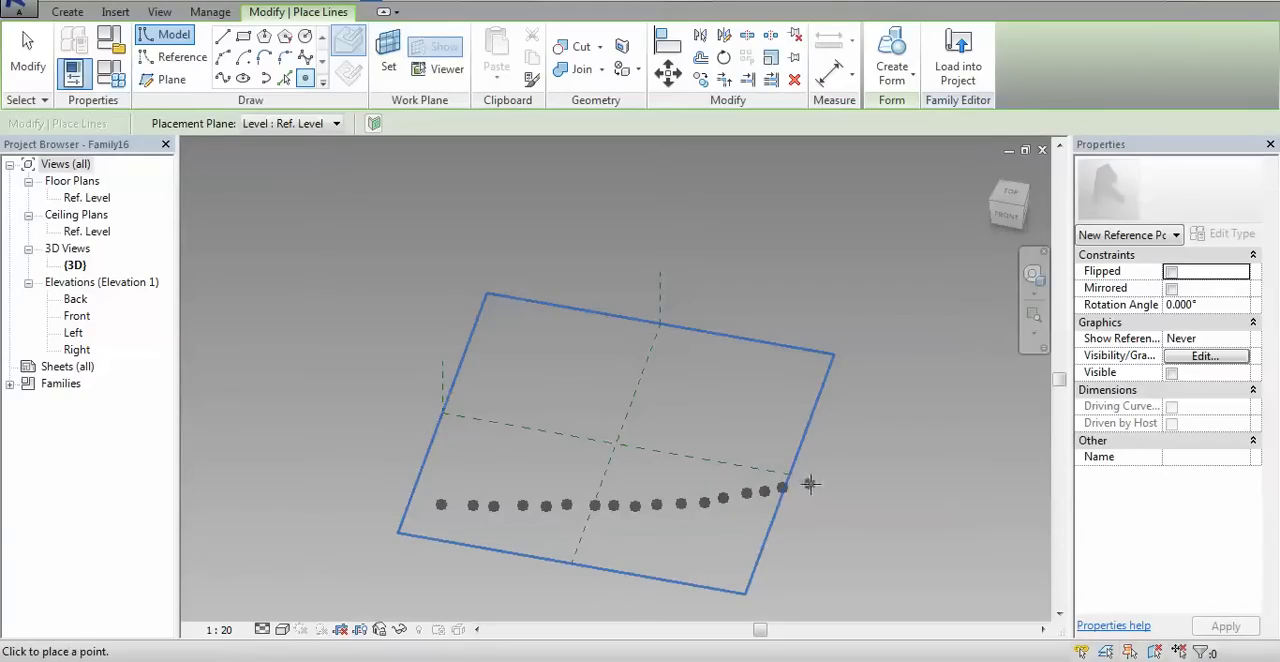
left_click(806, 487)
key("Escape")
key("Escape")
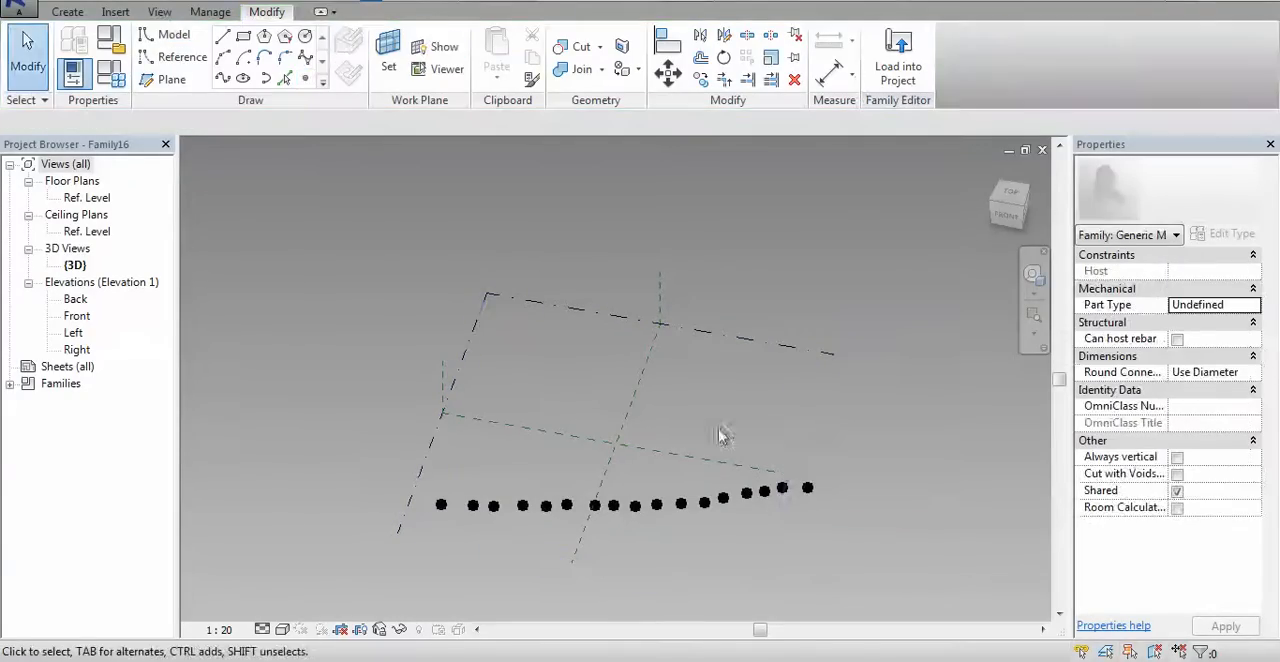
Switch back to the canopy mass family and set the divided surface's U Grid number to 16 and V Grid number to 20
key("ctrl+Tab")
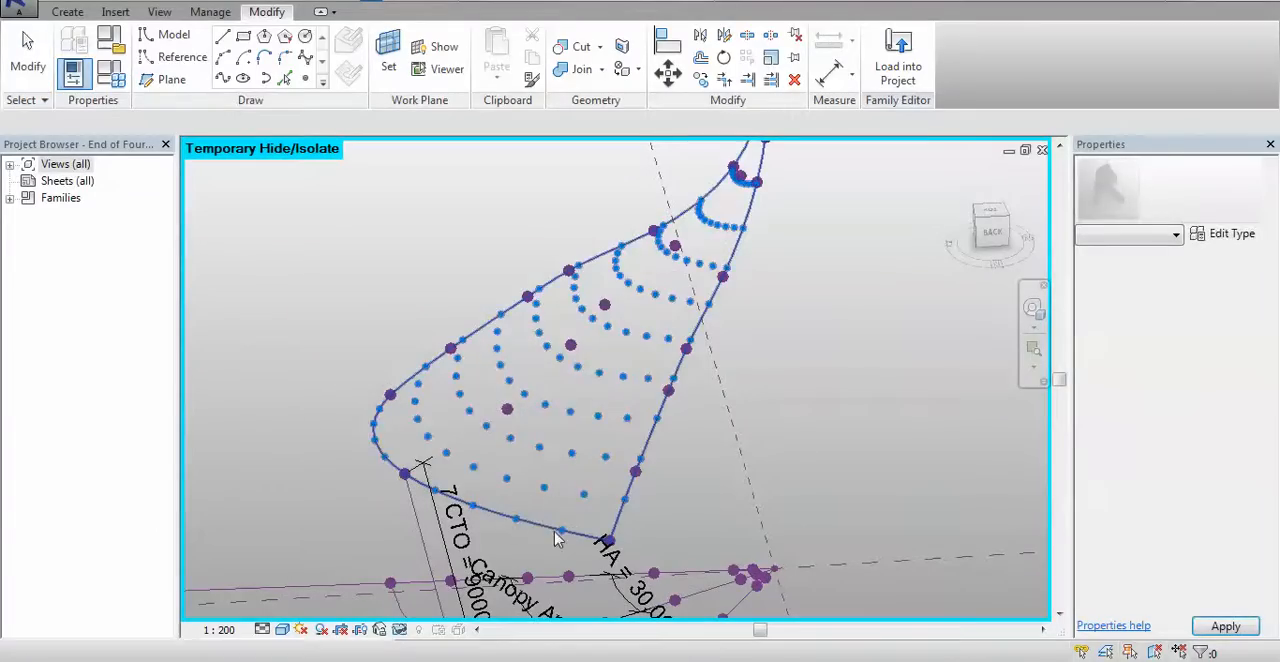
left_click(478, 518)
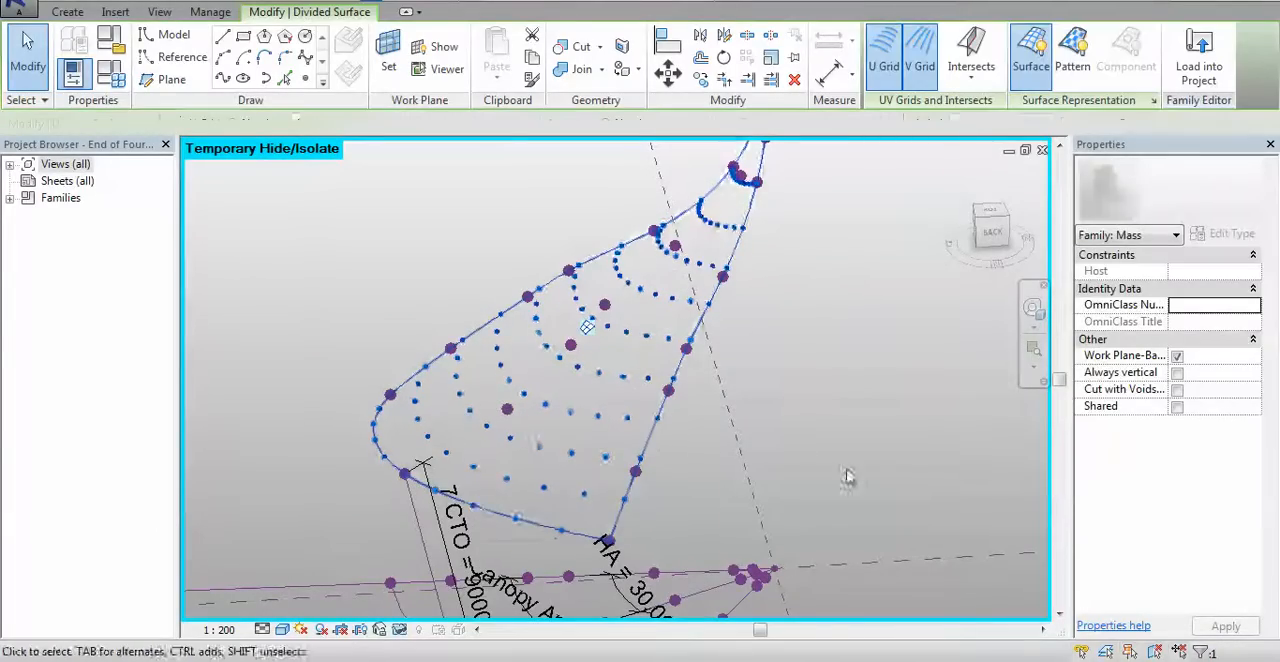
middle_click_drag(846, 474, 829, 466, "shift")
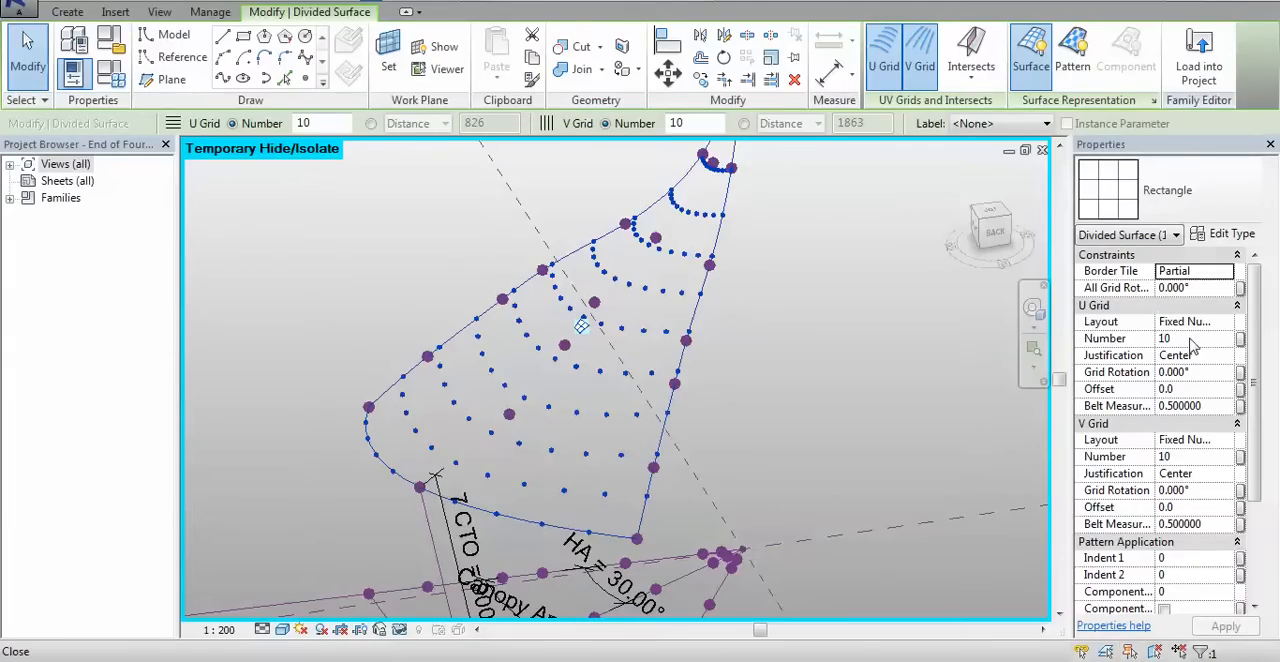
left_click(1190, 340)
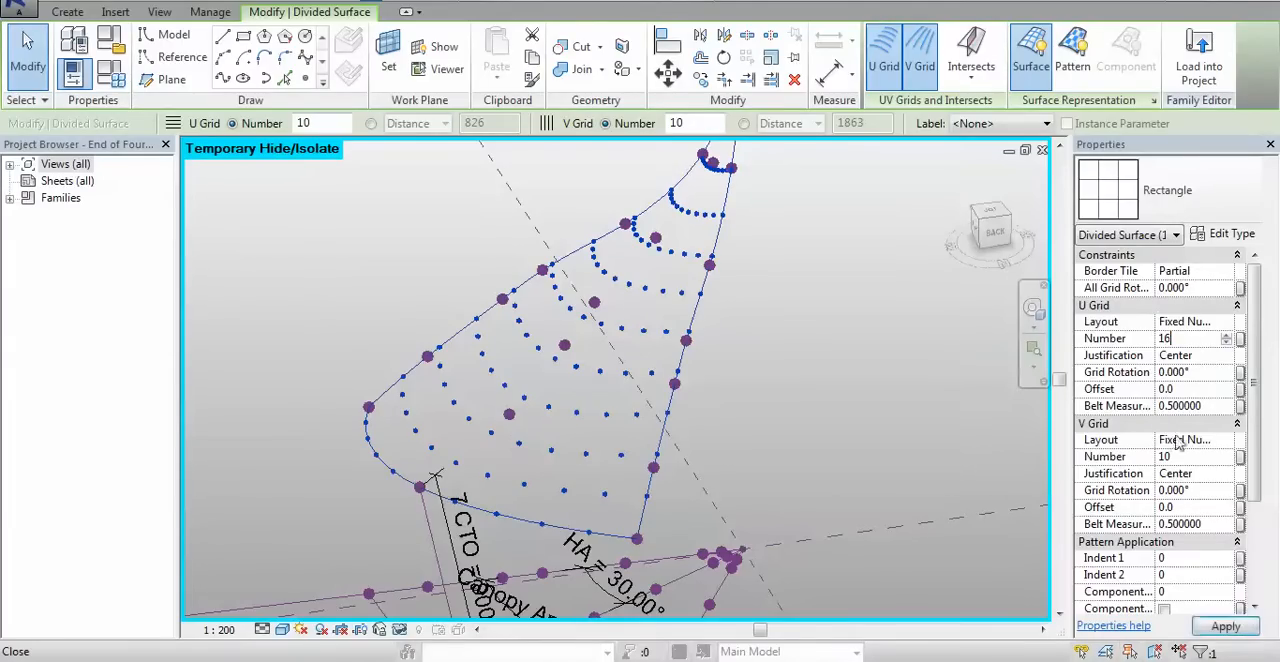
left_click(1226, 627)
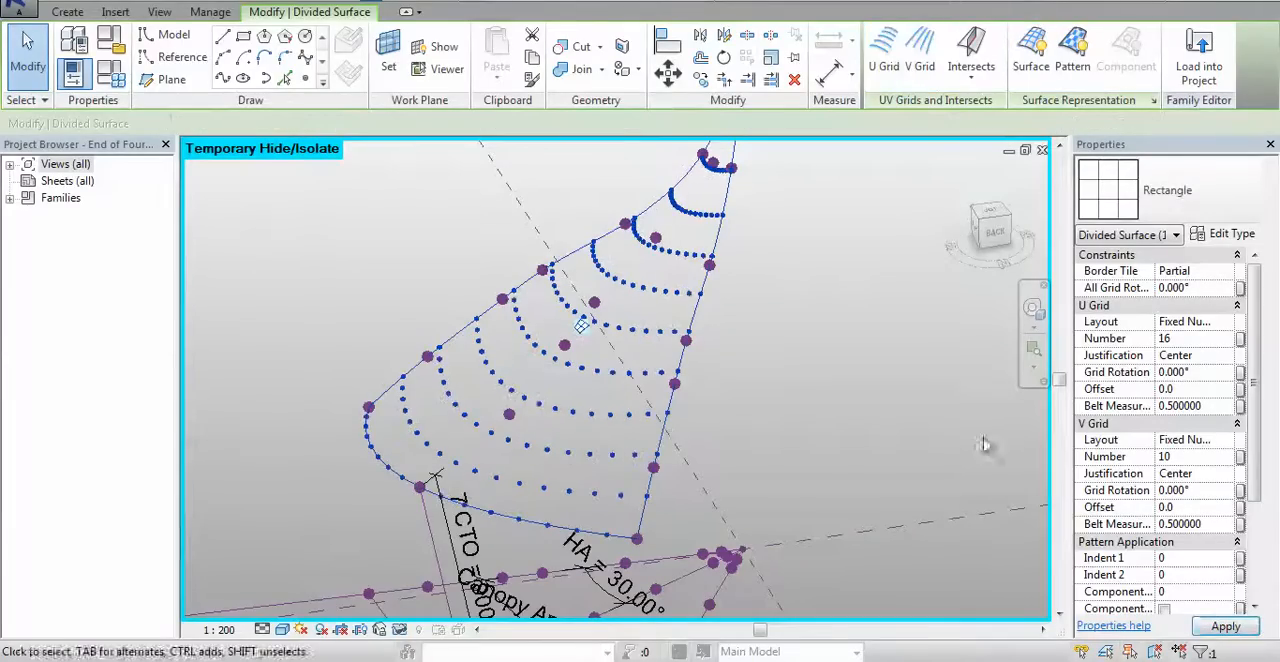
left_click(1190, 456)
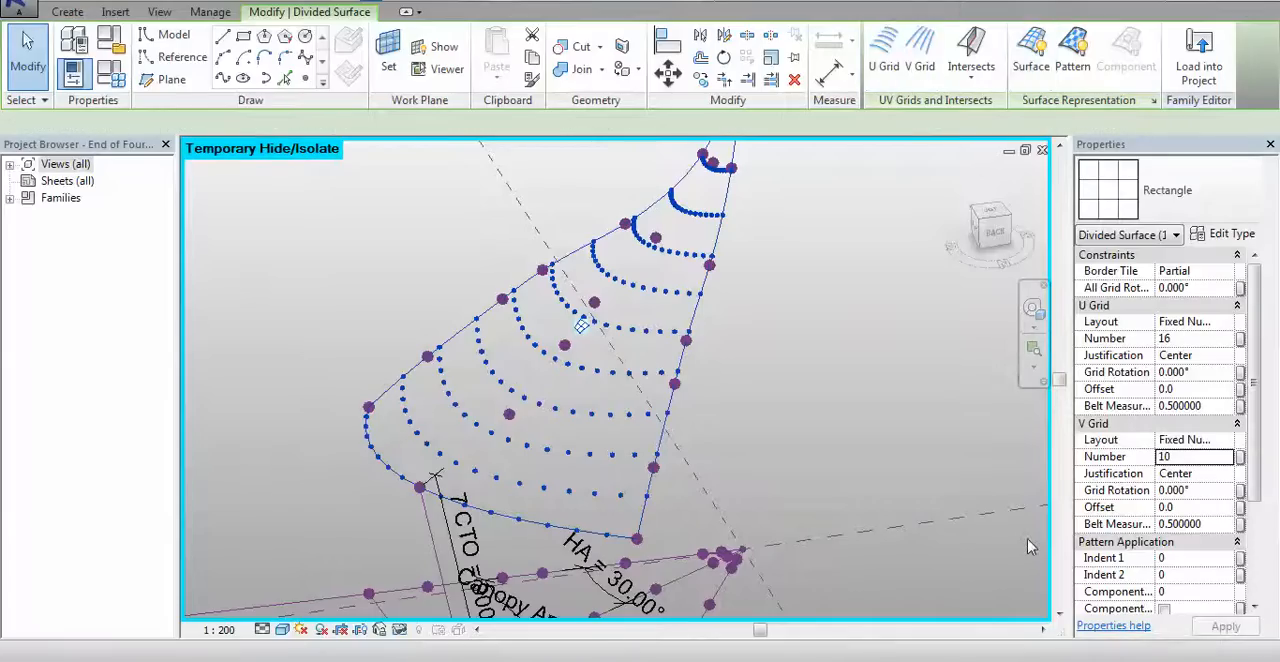
key("shift+Tab")
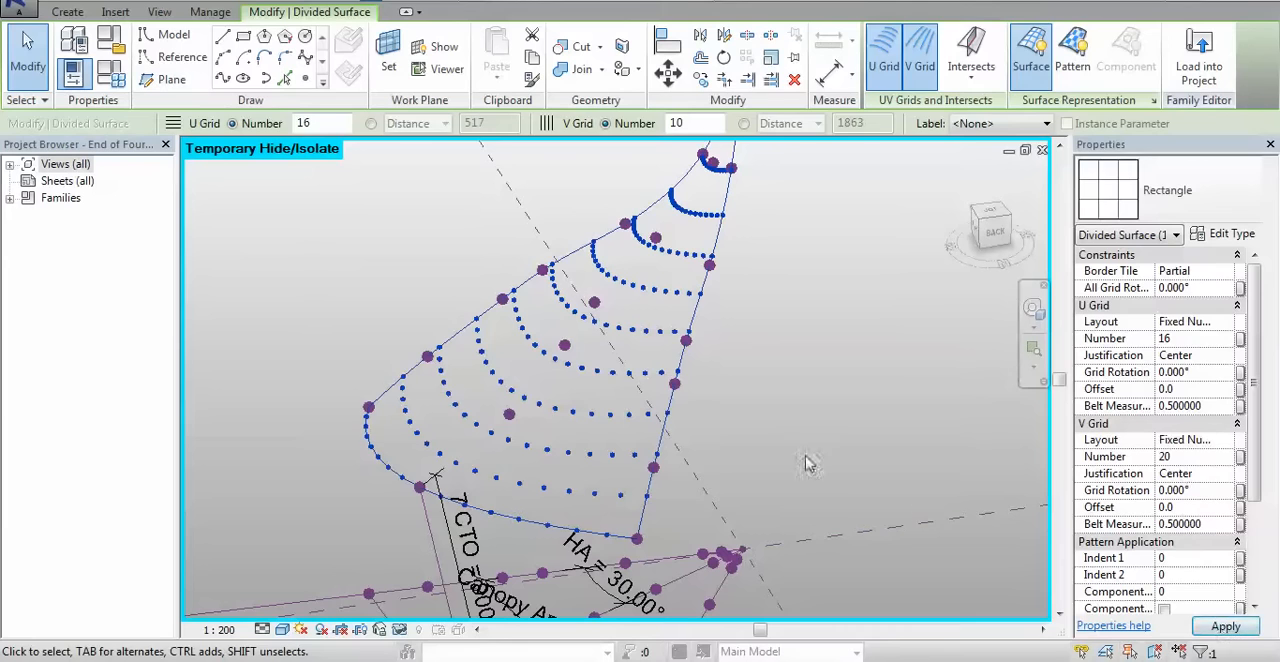
middle_click_drag(798, 428, 716, 420, "shift")
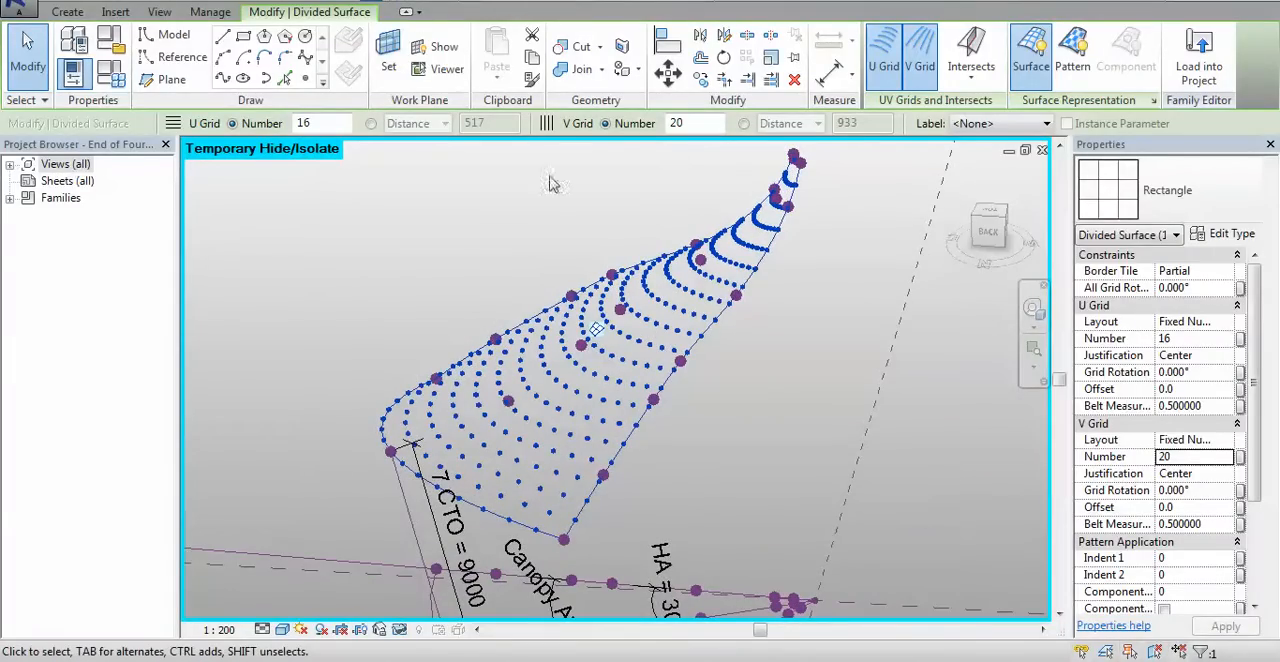
Close the old Family15 without saving its changes
key("ctrl+Tab")
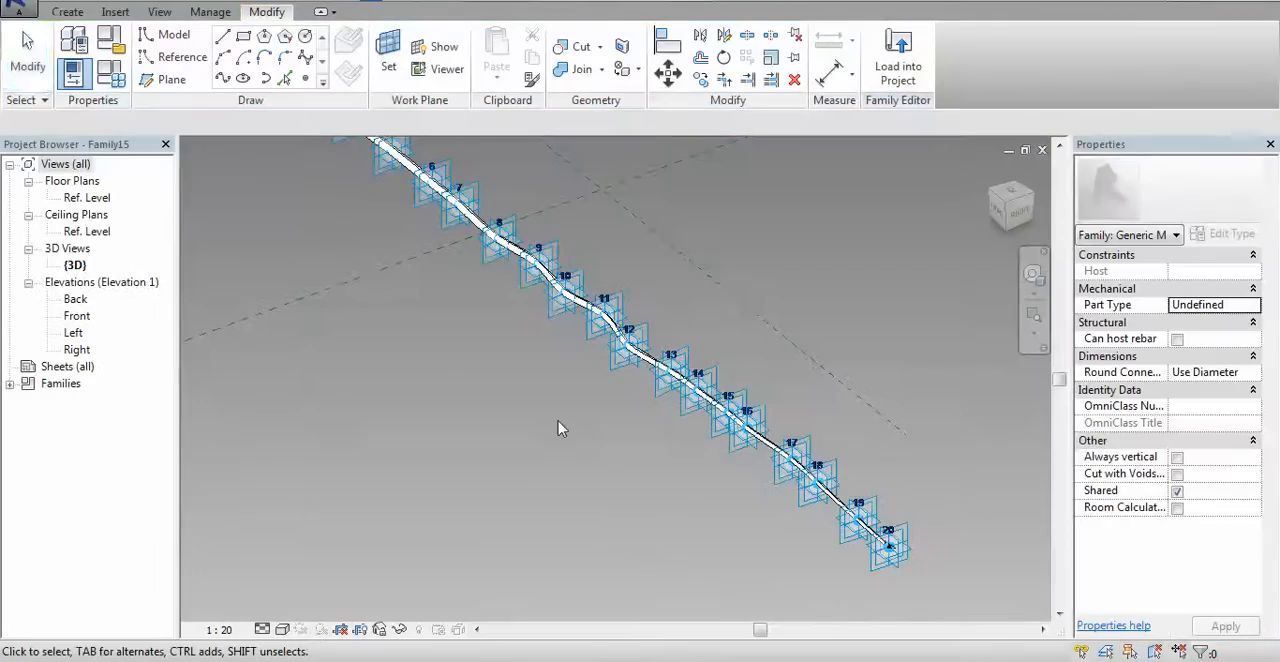
left_click(1042, 149)
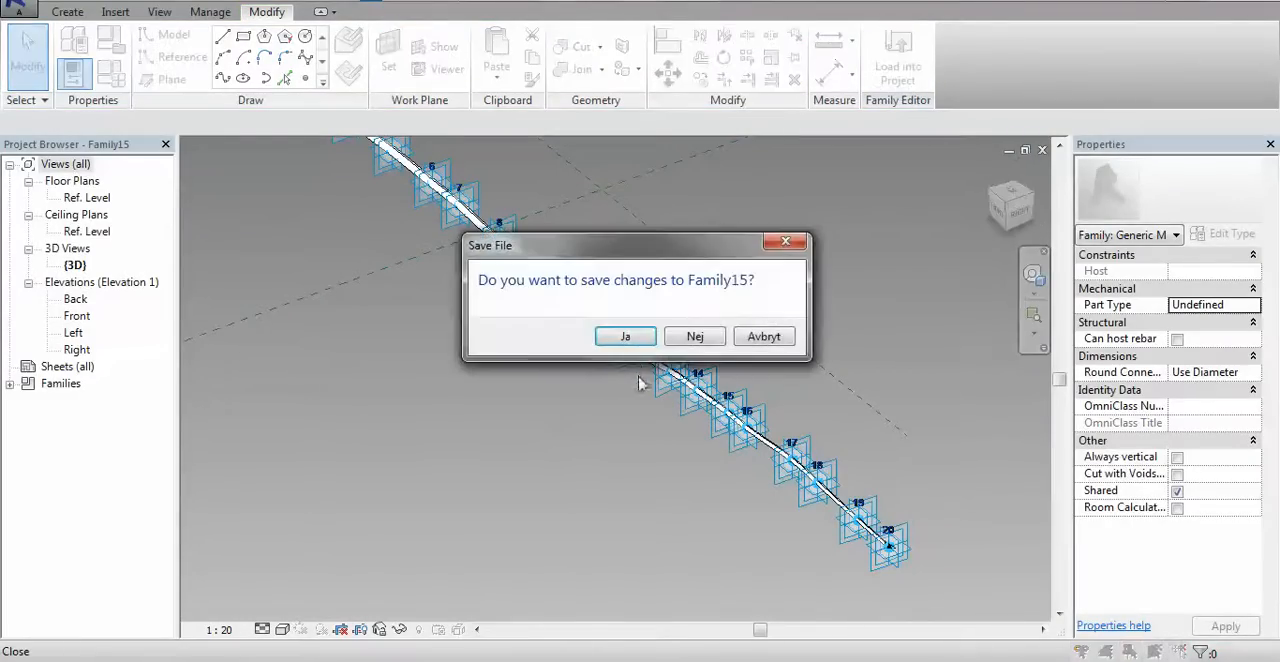
left_click(695, 337)
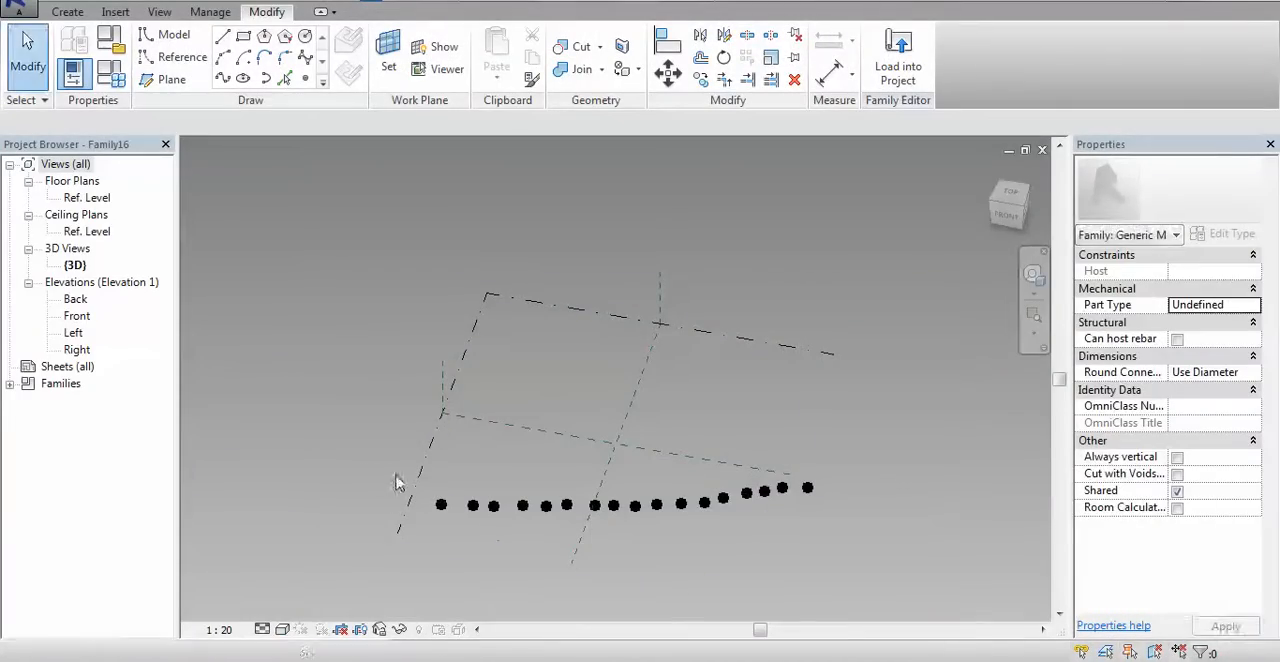
Select the whole row of reference points in the new family and make them adaptive
left_click_drag(366, 471, 900, 548)
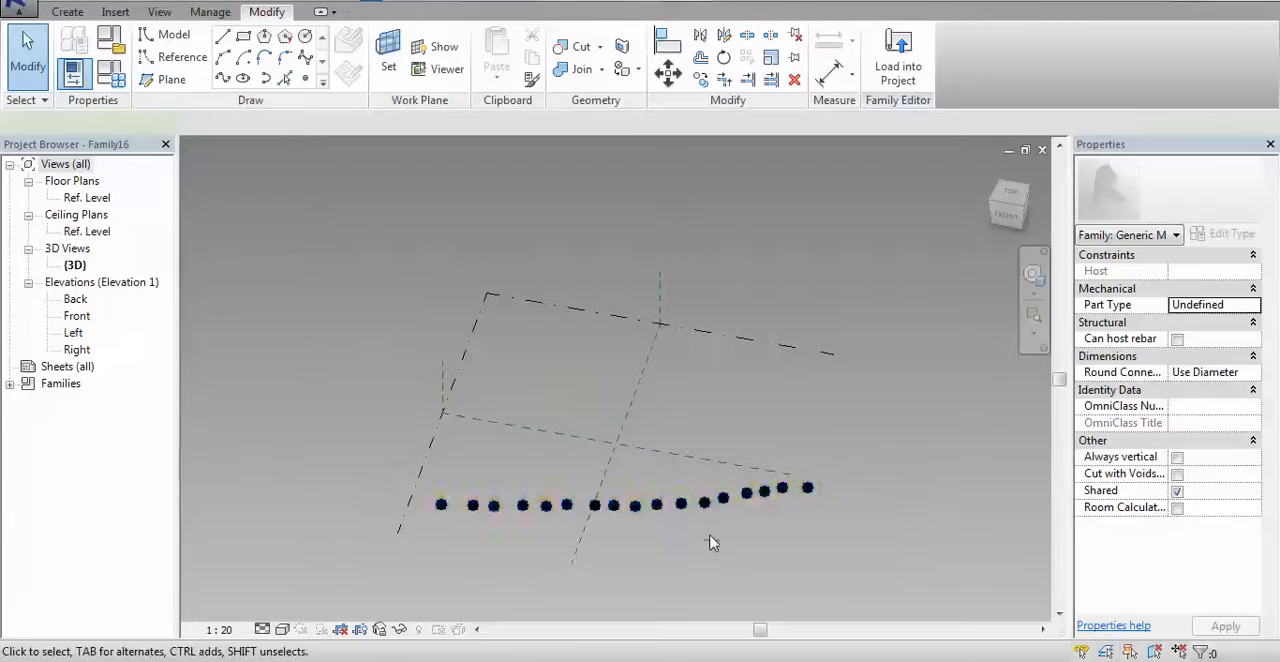
left_click(1176, 235)
left_click(1178, 233)
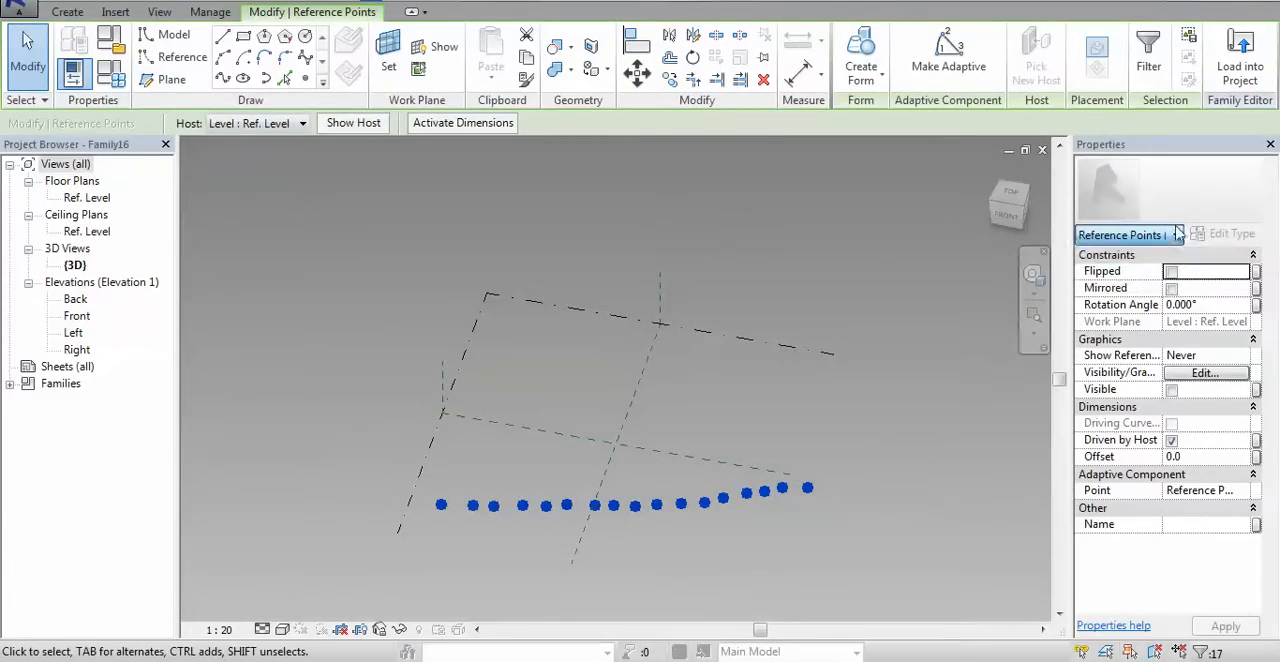
left_click(924, 66)
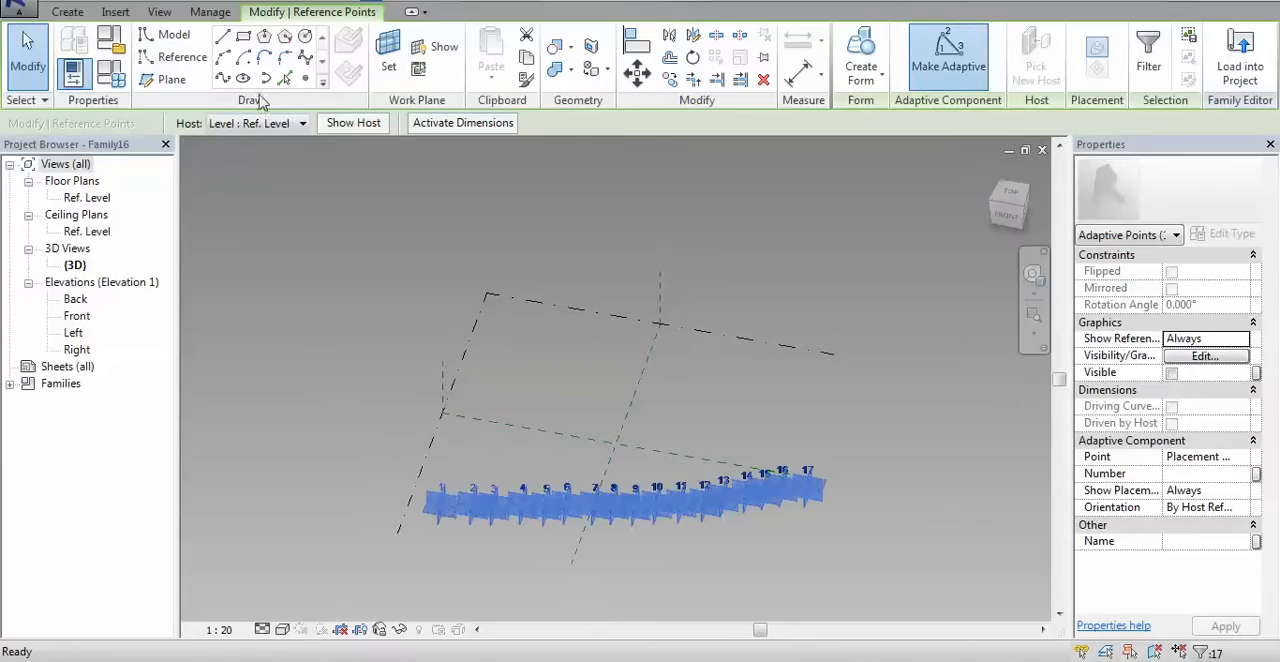
Create a spline through the 17 adaptive points, convert it to a reference line and deselect it
left_click(224, 82)
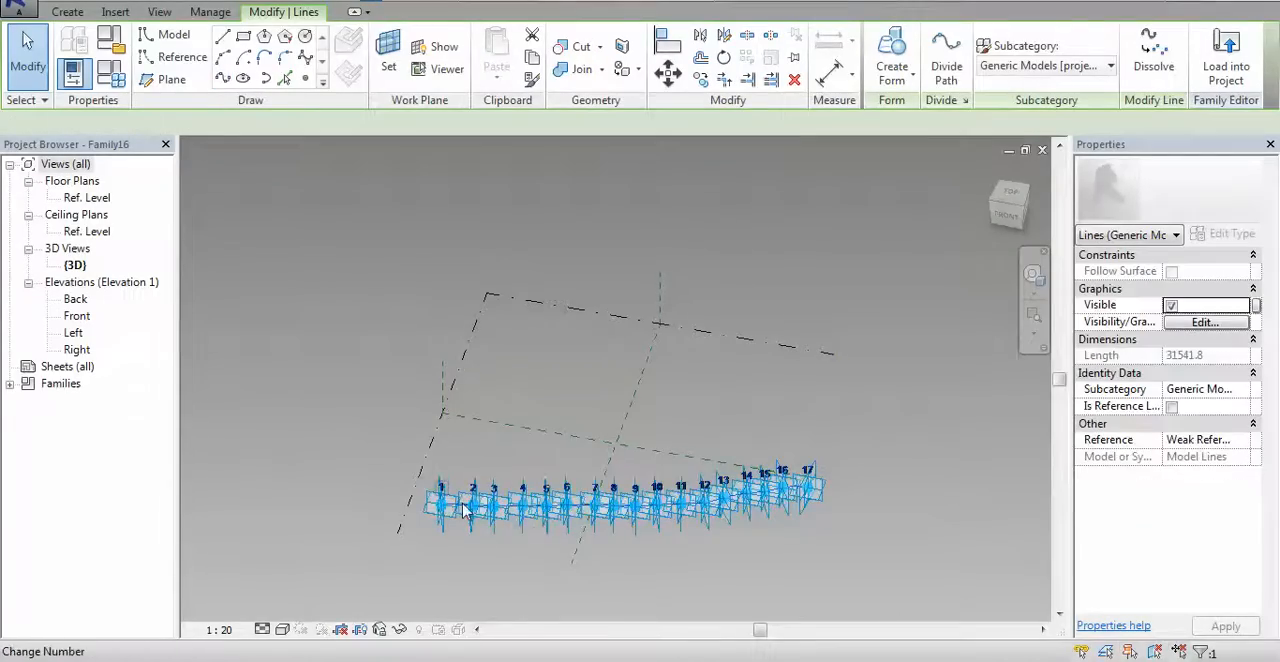
scroll(530, 538, "up", 2)
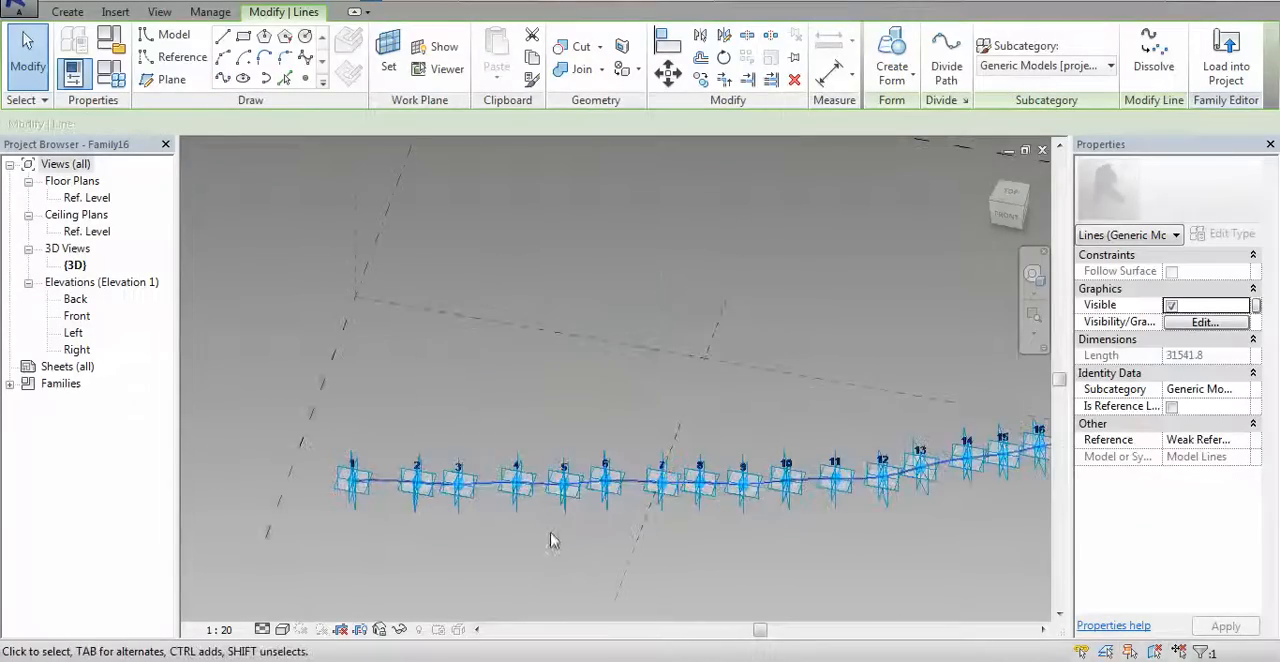
left_click(1173, 407)
middle_click_drag(880, 560, 480, 471, "shift")
scroll(480, 471, "up", 2)
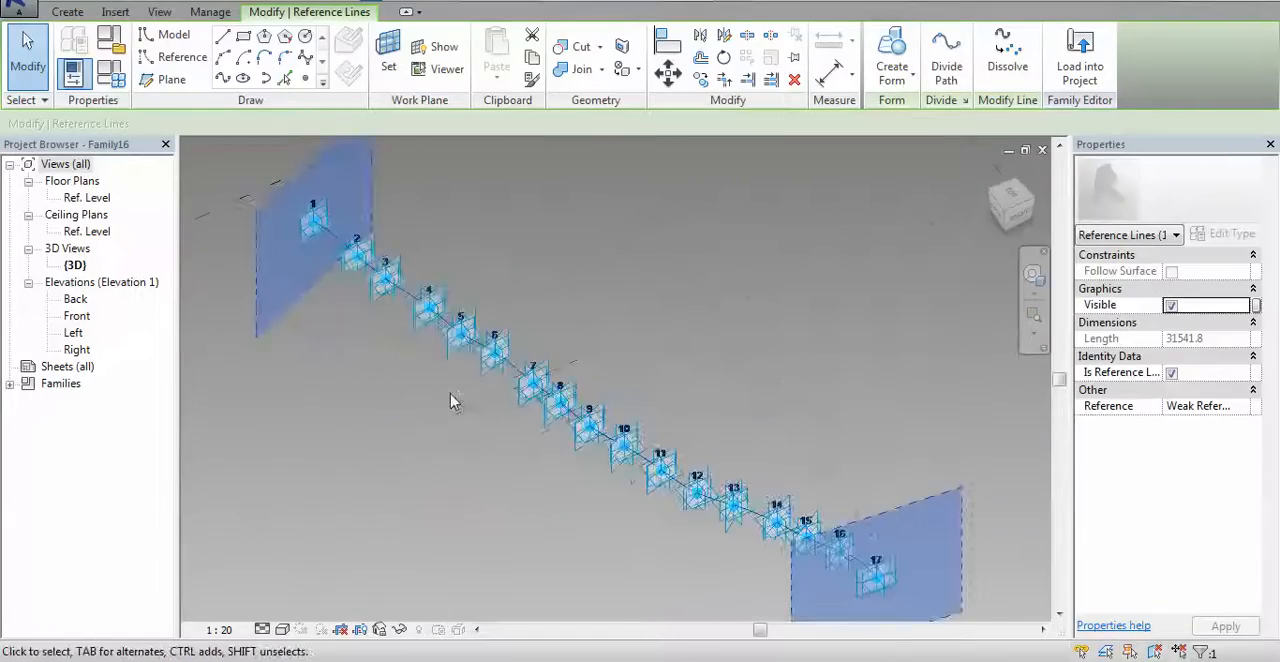
scroll(452, 398, "up", 3)
scroll(517, 391, "up", 2)
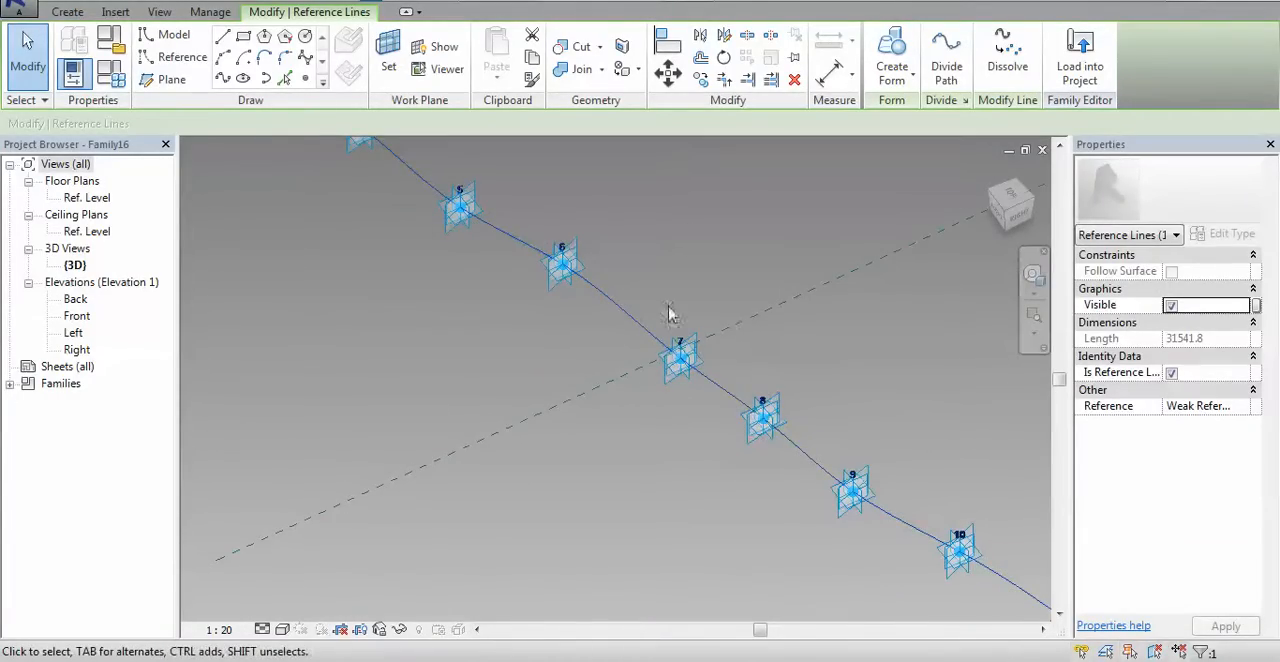
left_click(634, 334)
Place two reference points on the spline, one between adaptive points 1 and 2 and one between 3 and 4
scroll(637, 320, "up", 2)
middle_click_drag(680, 243, 706, 463)
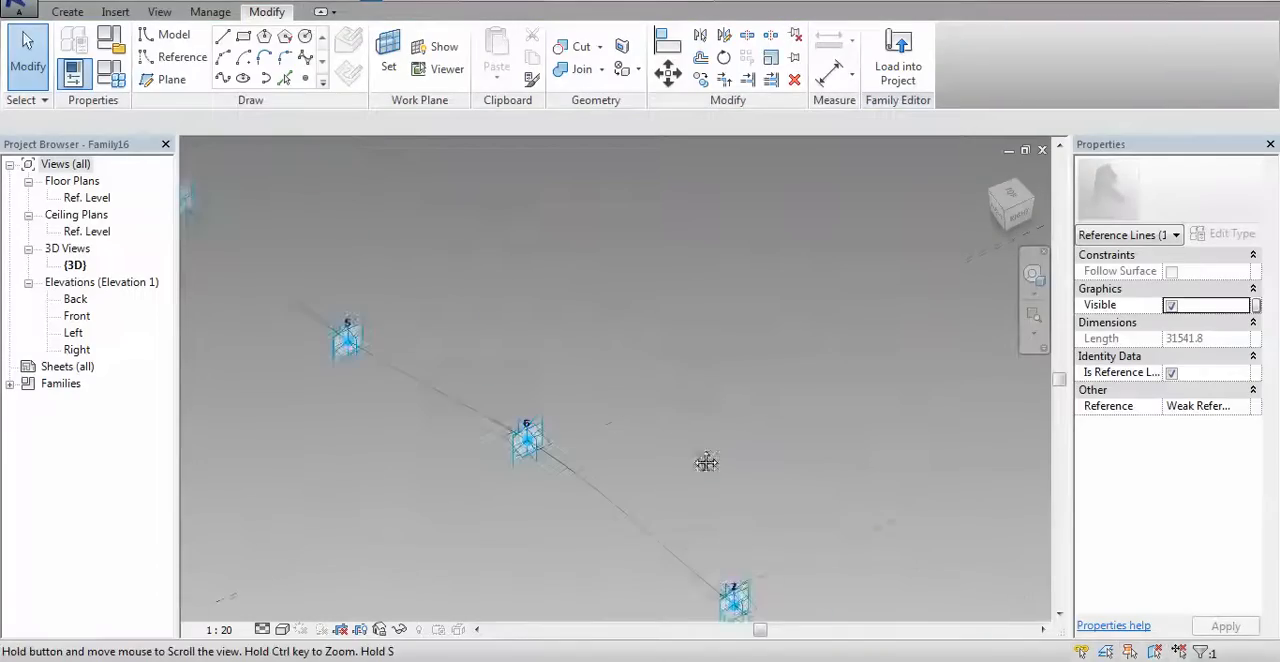
left_click(307, 80)
scroll(371, 211, "down", 3)
middle_click_drag(366, 220, 563, 391)
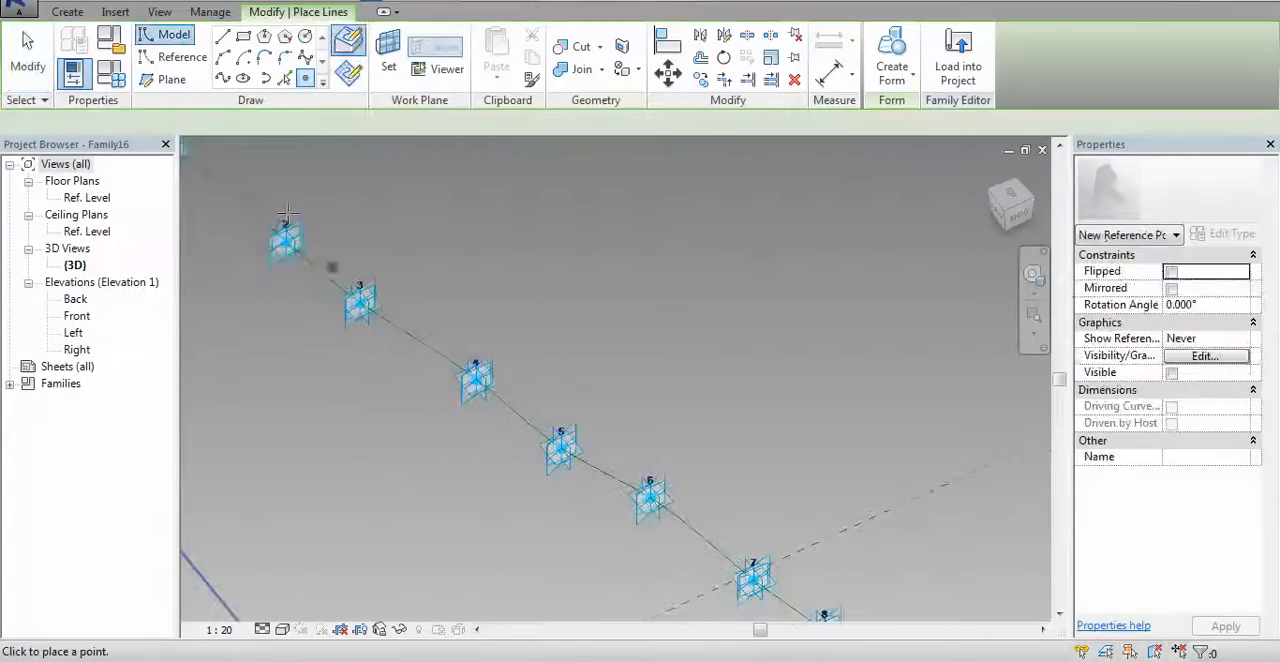
left_click(397, 332)
middle_click_drag(352, 392, 543, 466)
key("Escape")
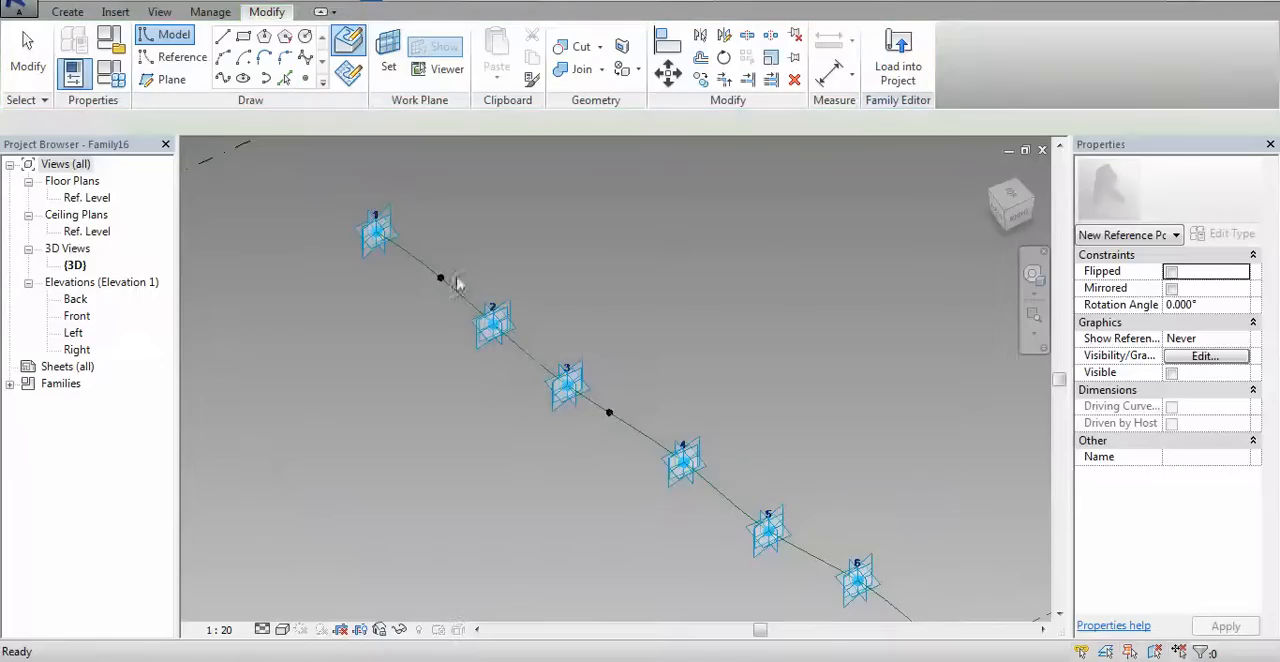
Link the normalized curve parameter of the reference point between adaptive points 1 and 2 to a new family parameter SP
scroll(457, 285, "up", 3)
left_click(432, 280)
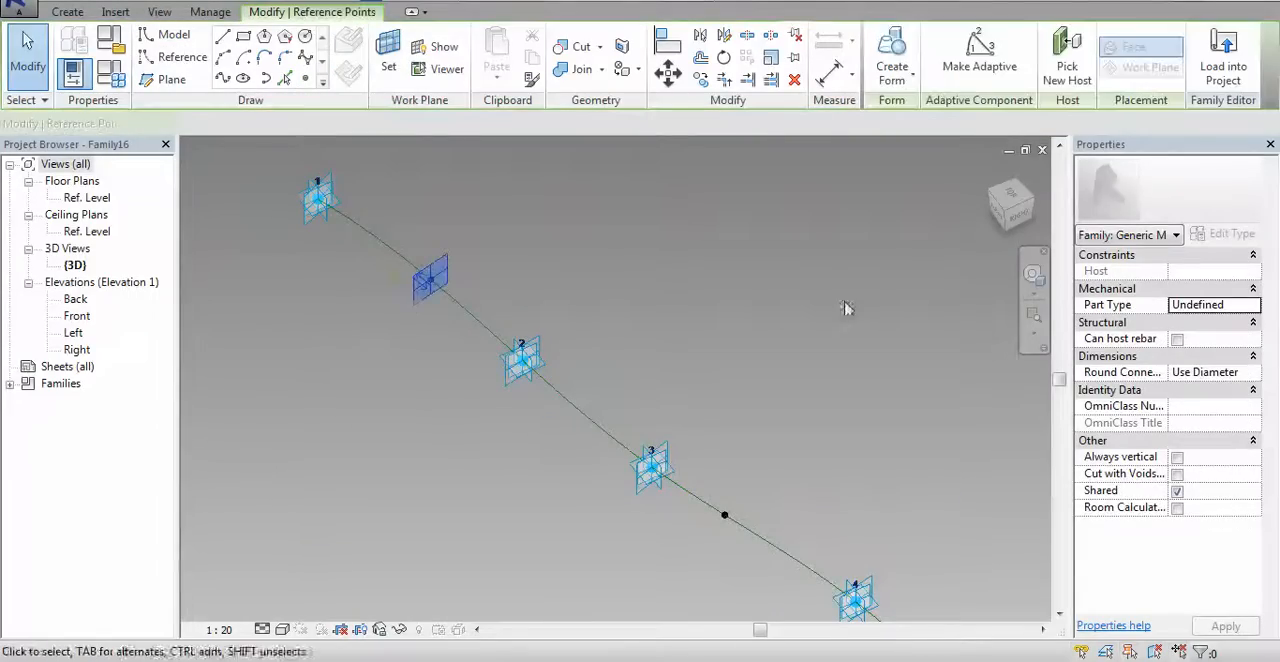
middle_click_drag(797, 545, 697, 497)
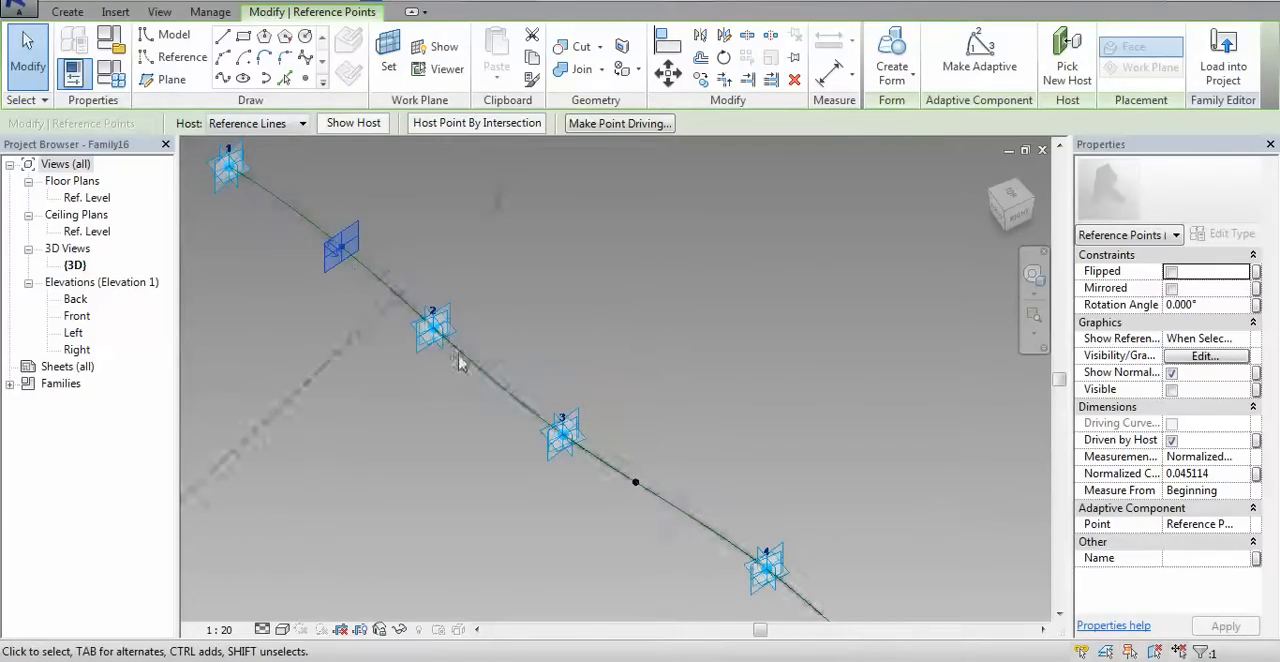
left_click(1256, 473)
left_click(780, 428)
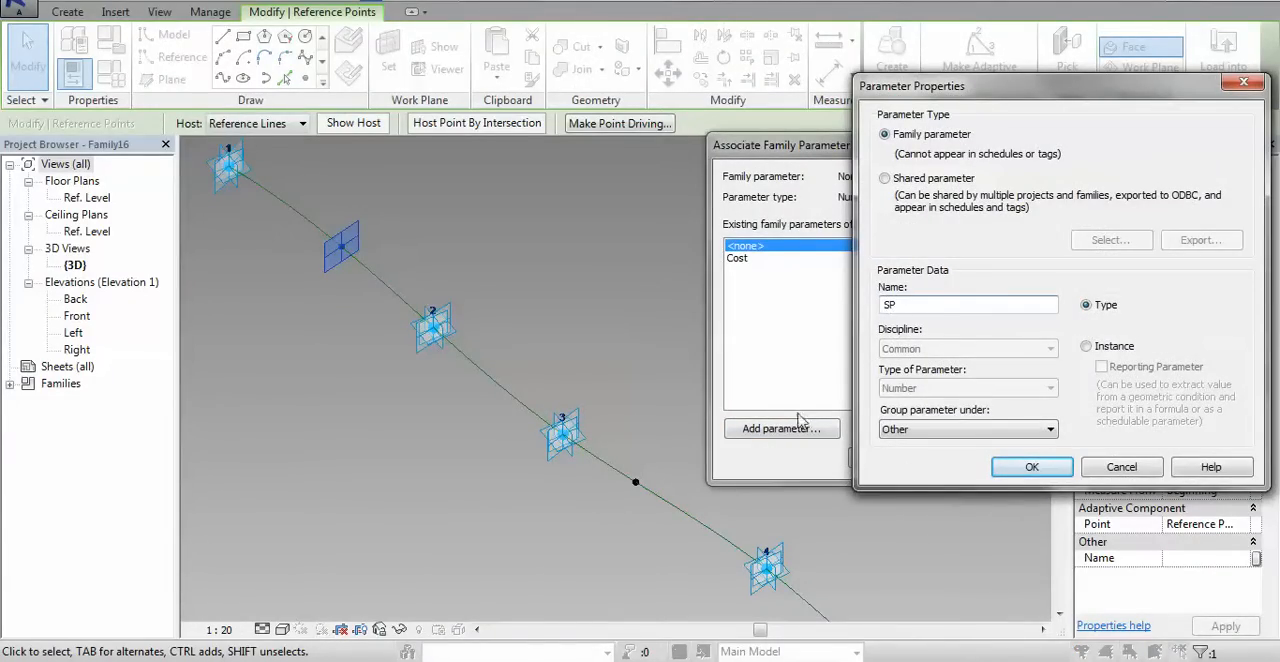
type("SP")
left_click(1068, 467)
left_click(889, 457)
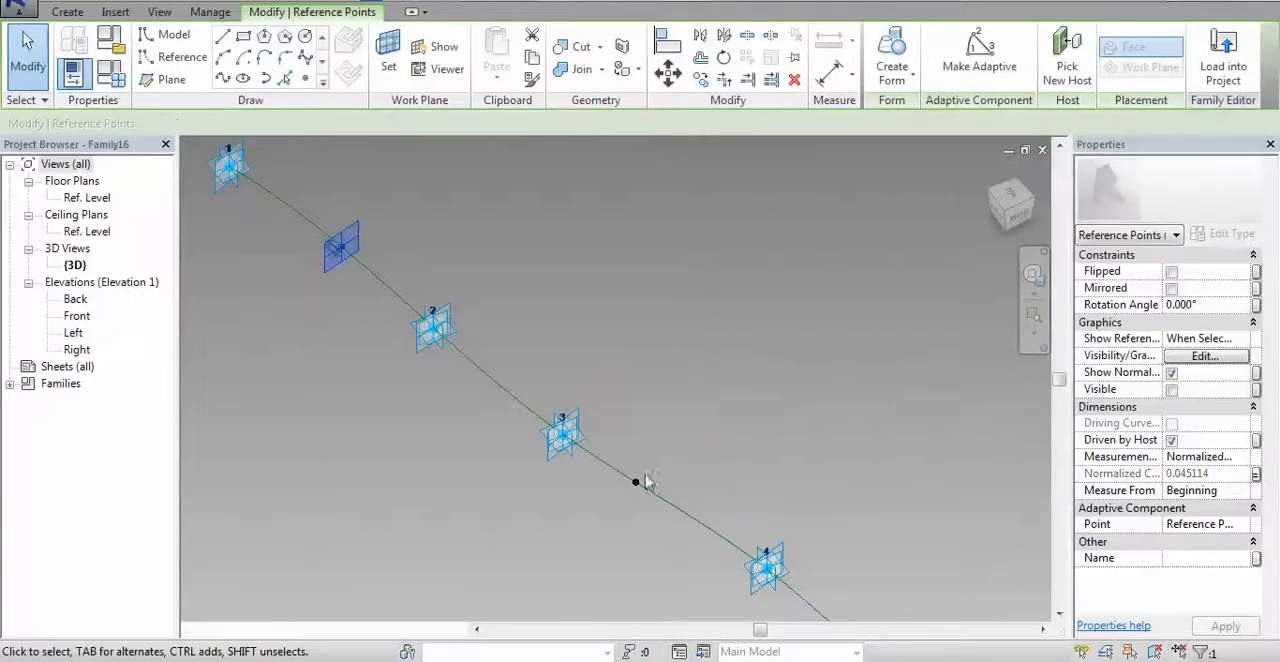
Link the normalized curve parameter of the reference point between adaptive points 3 and 4 to a new family parameter EP
left_click(636, 484)
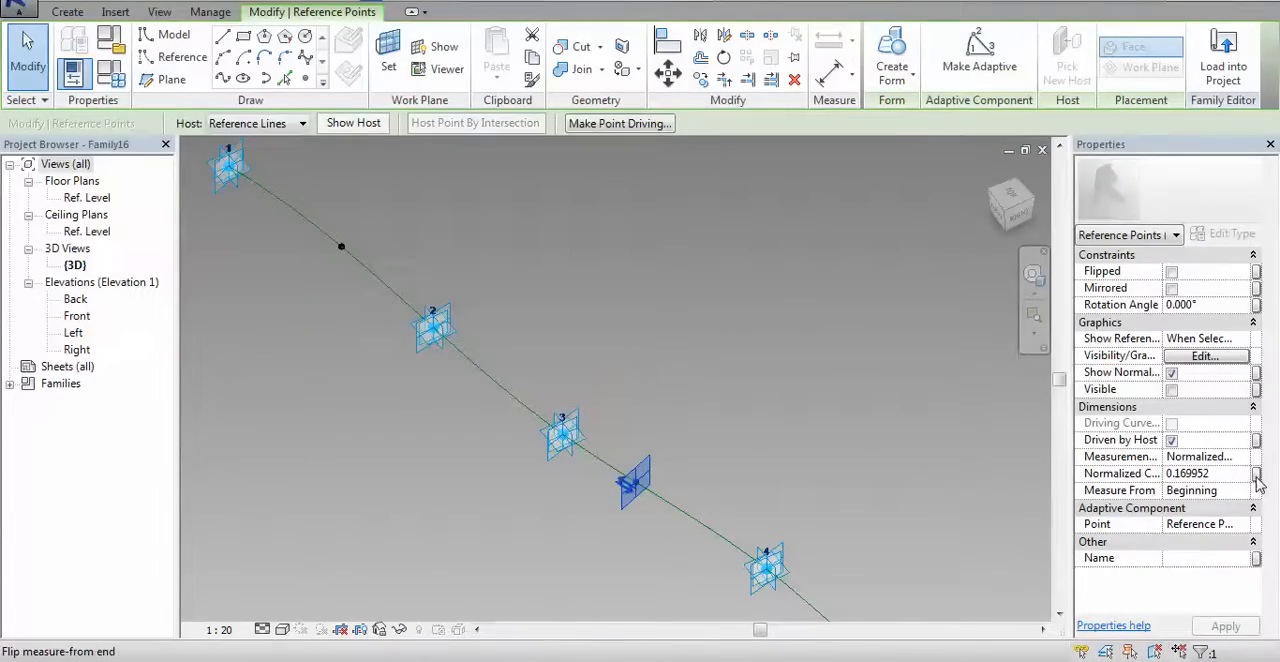
left_click(781, 428)
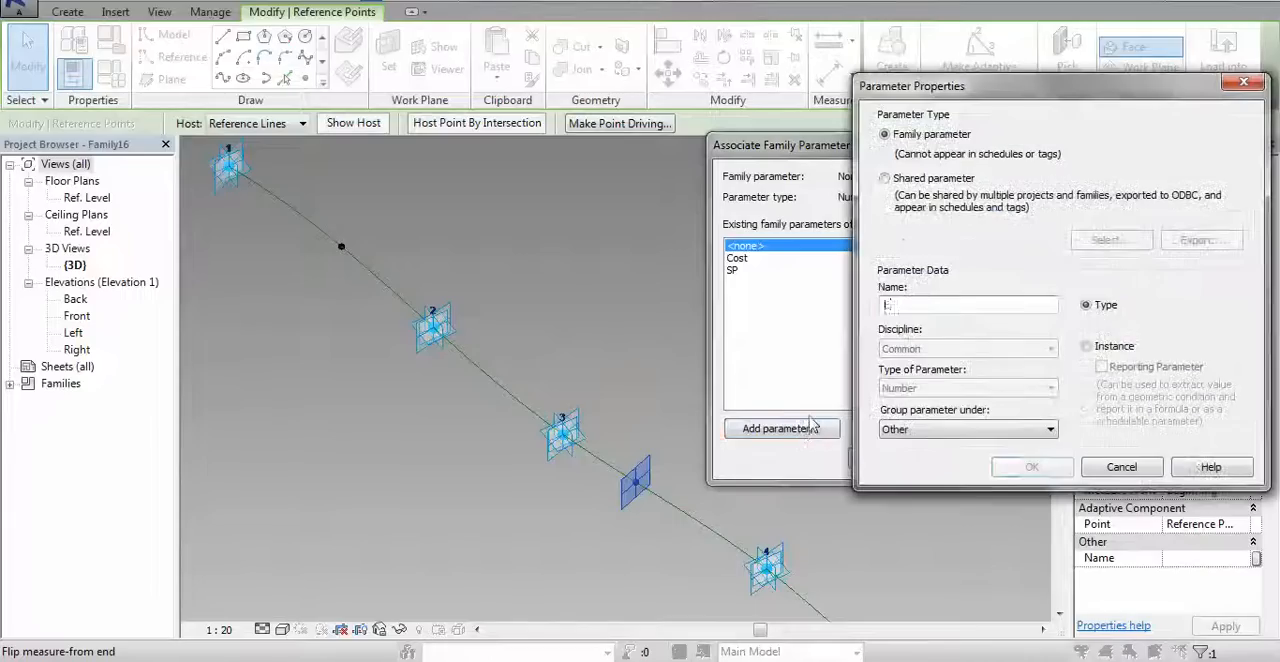
type("EP")
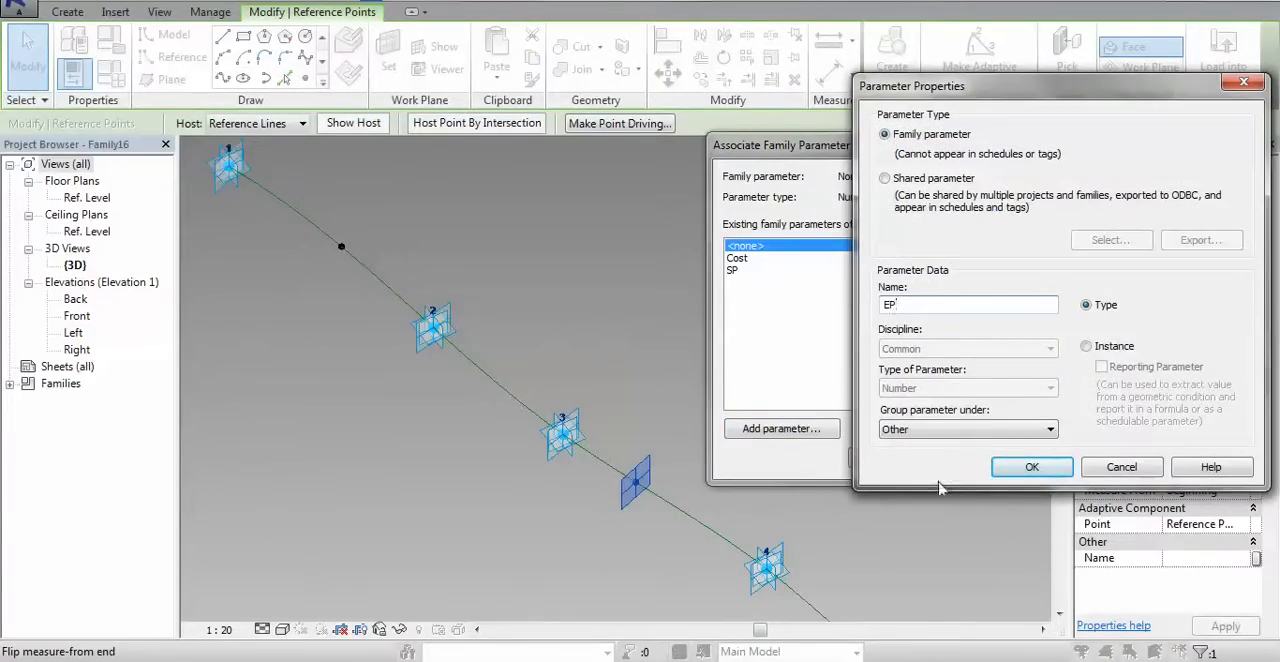
left_click(1032, 467)
left_click(897, 458)
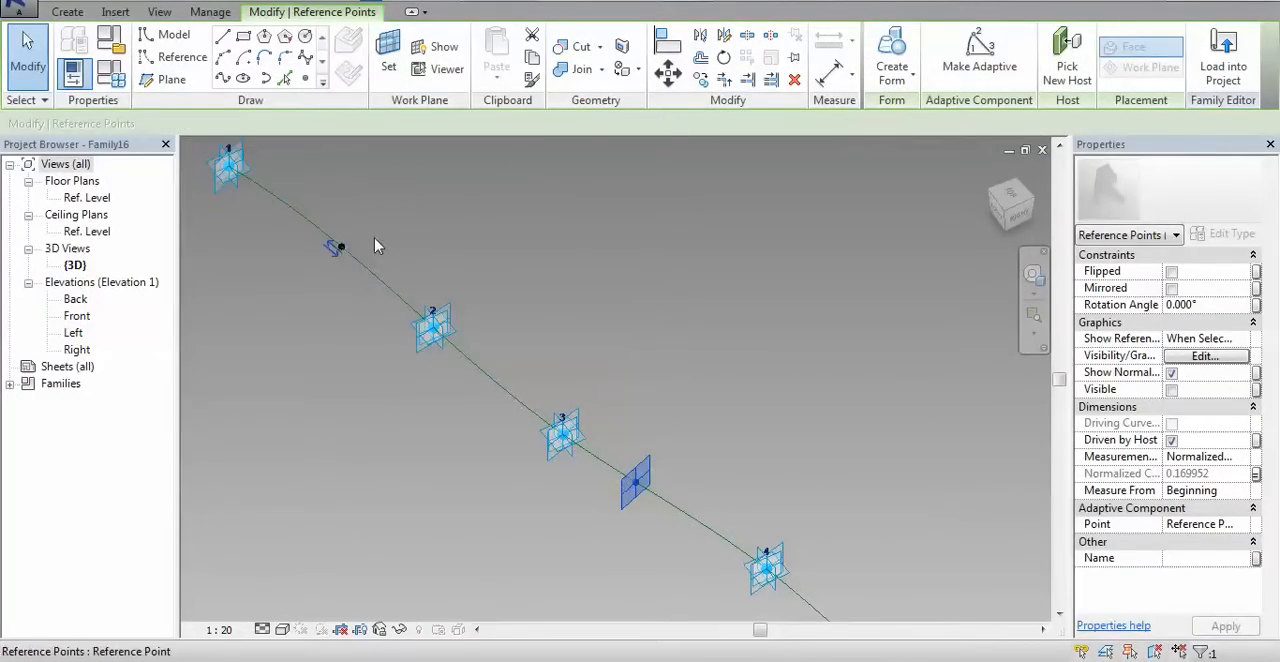
Draw a circle with a radius of about 880 centred on the first spline point's plane, keeping its radial dimension
left_click(375, 246)
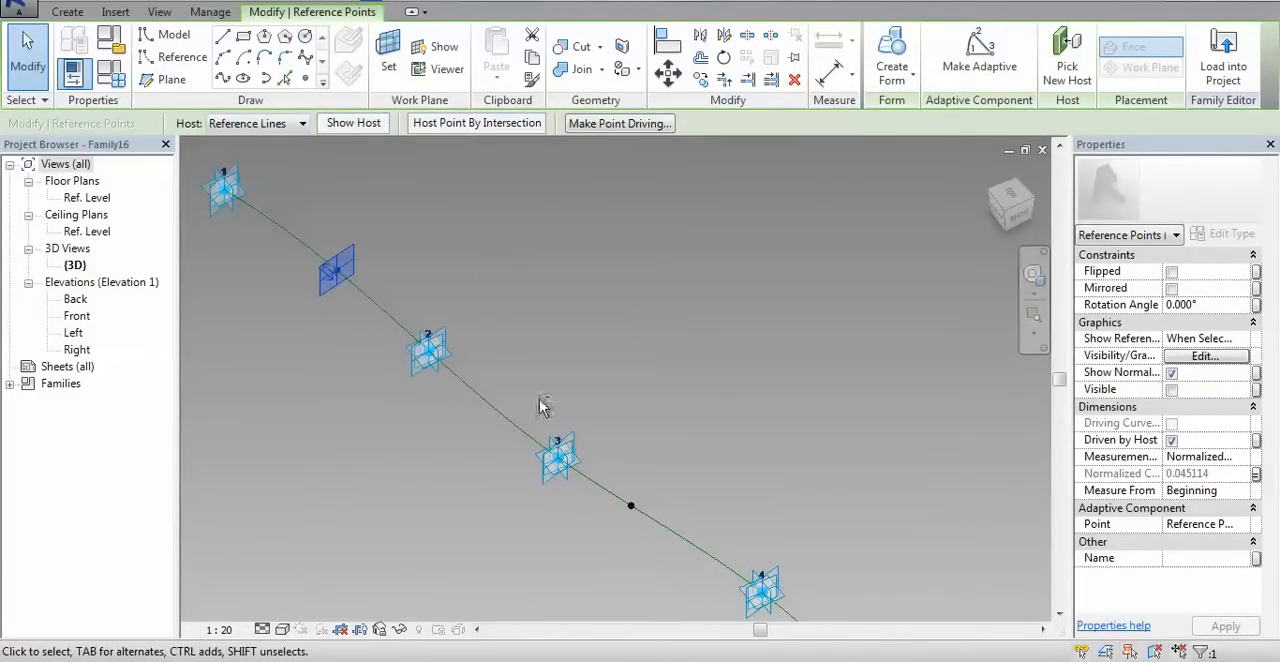
middle_click_drag(577, 417, 567, 361, "shift")
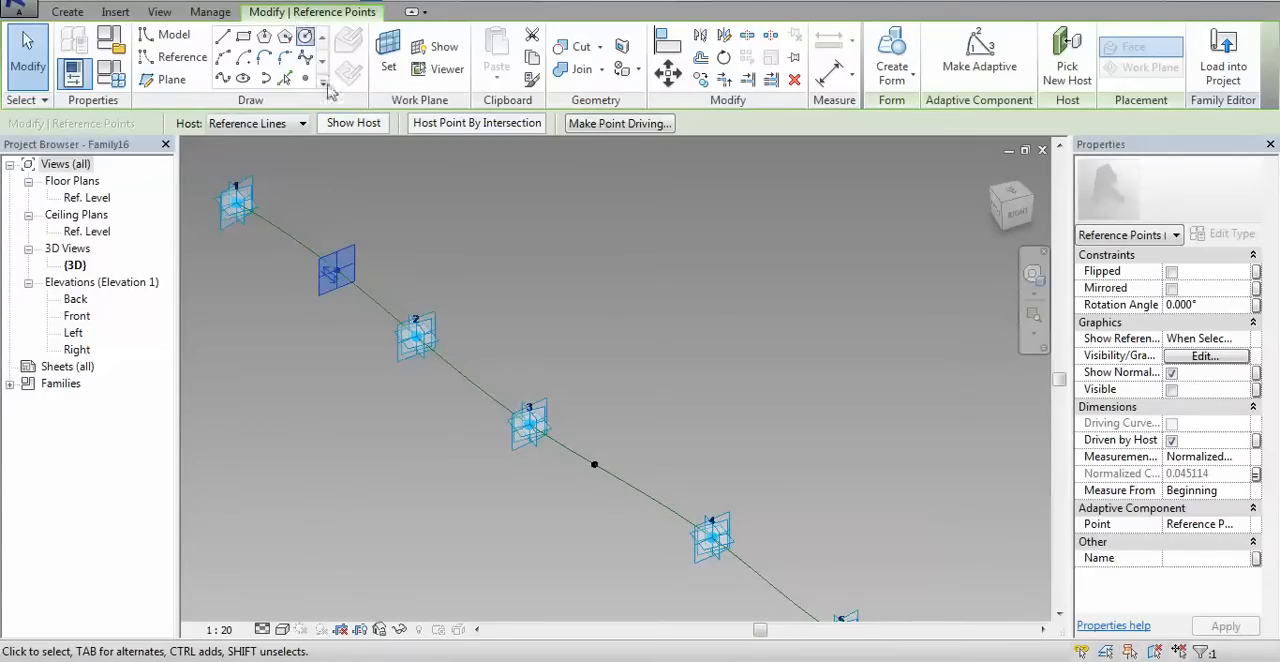
left_click(305, 35)
left_click(337, 270)
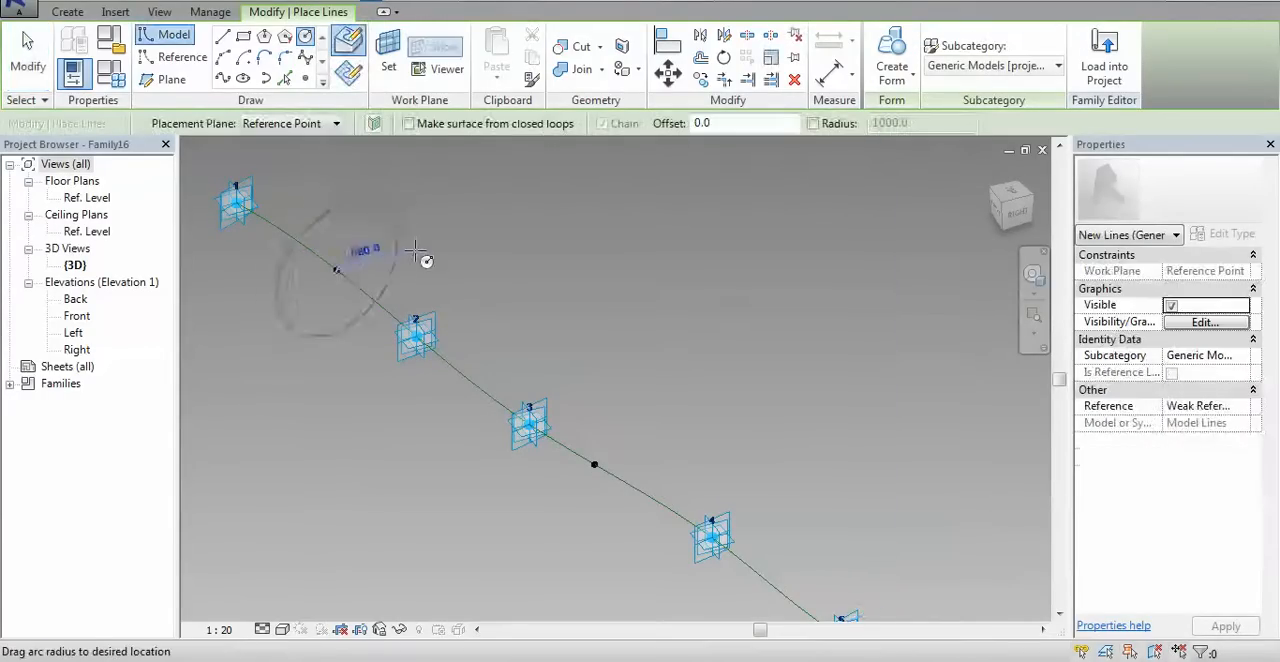
left_click(400, 288)
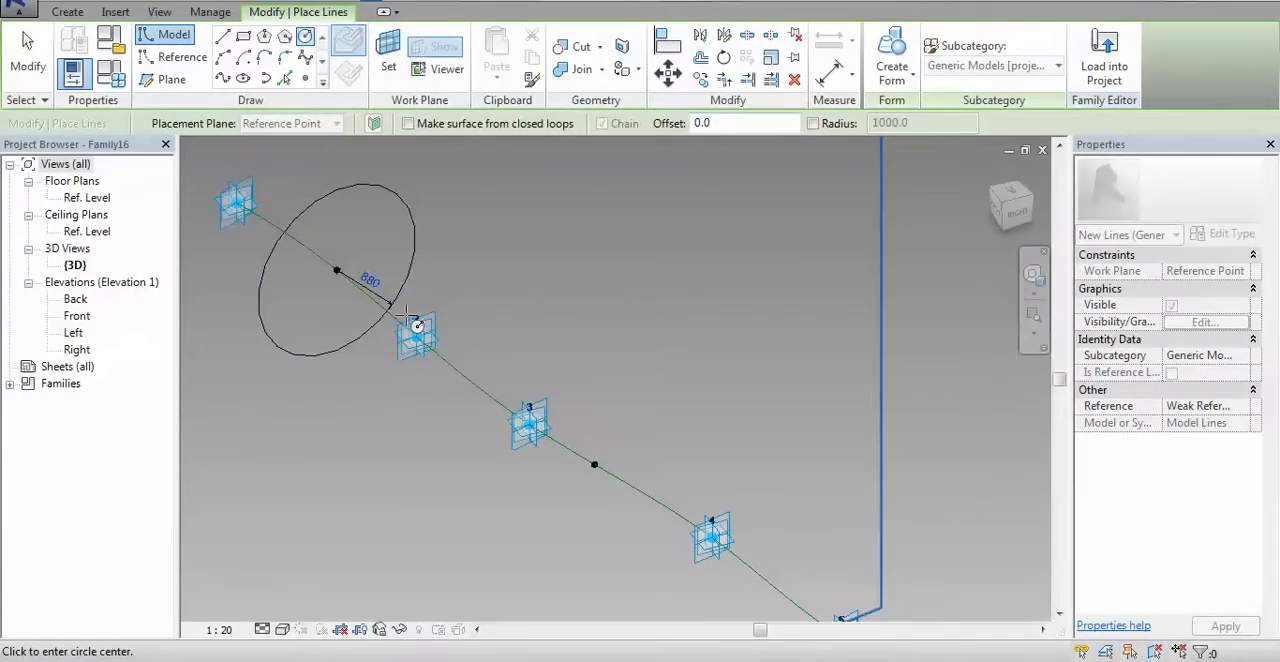
key("Escape")
key("Escape")
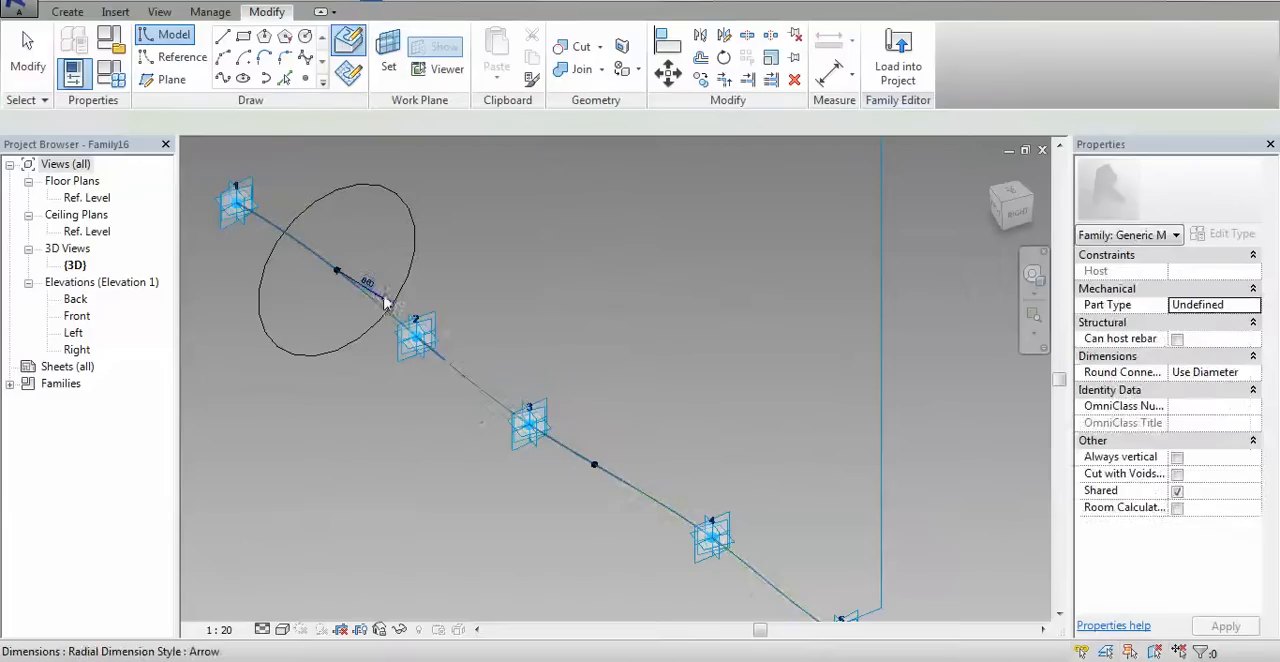
Label the first circle's radial dimension with a new family parameter named Stem T S
left_click(386, 301)
left_click(448, 126)
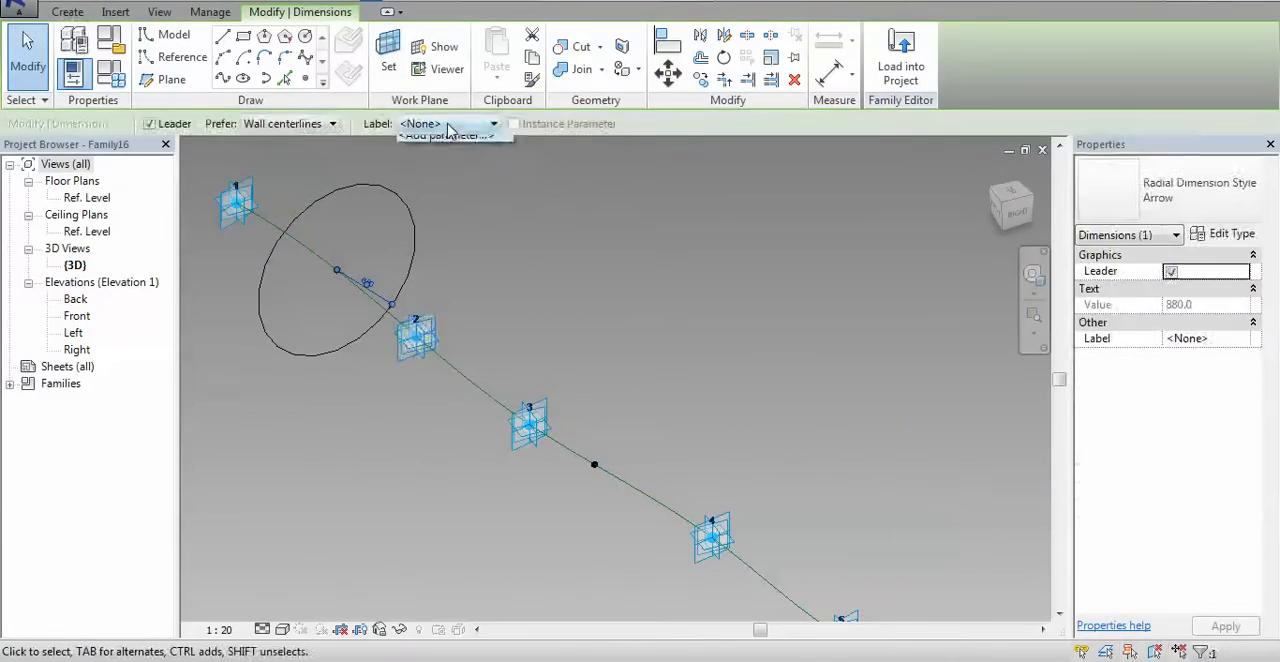
left_click(447, 136)
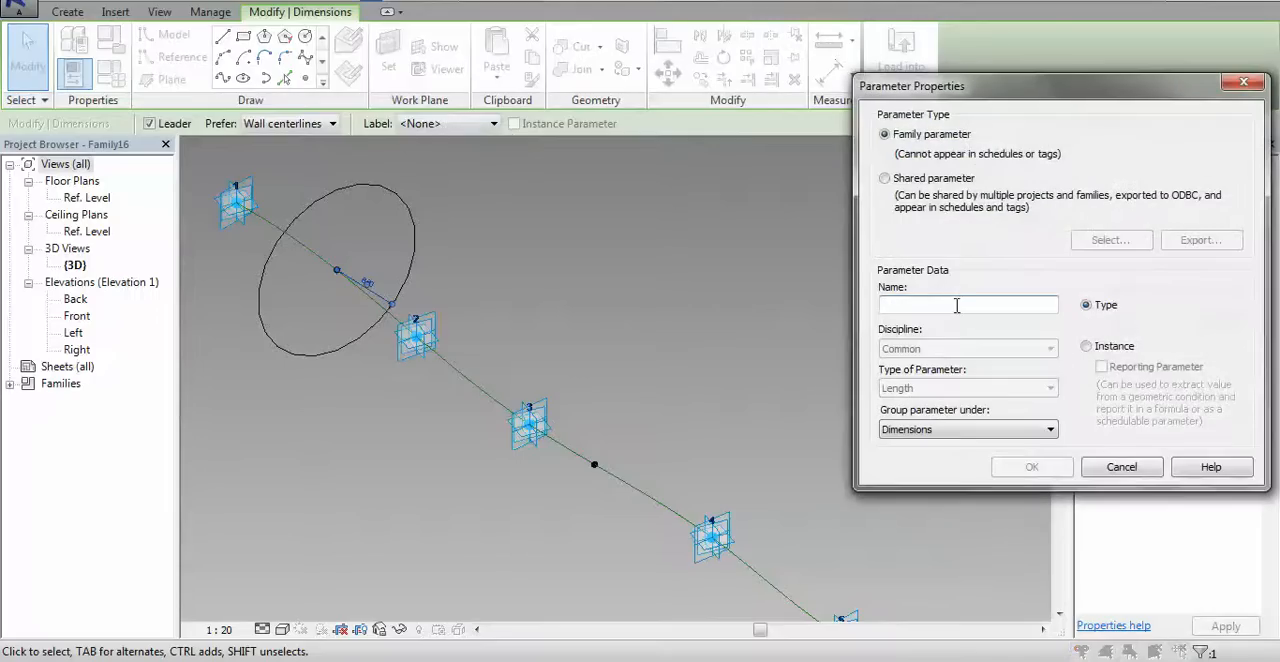
type("Stem T S")
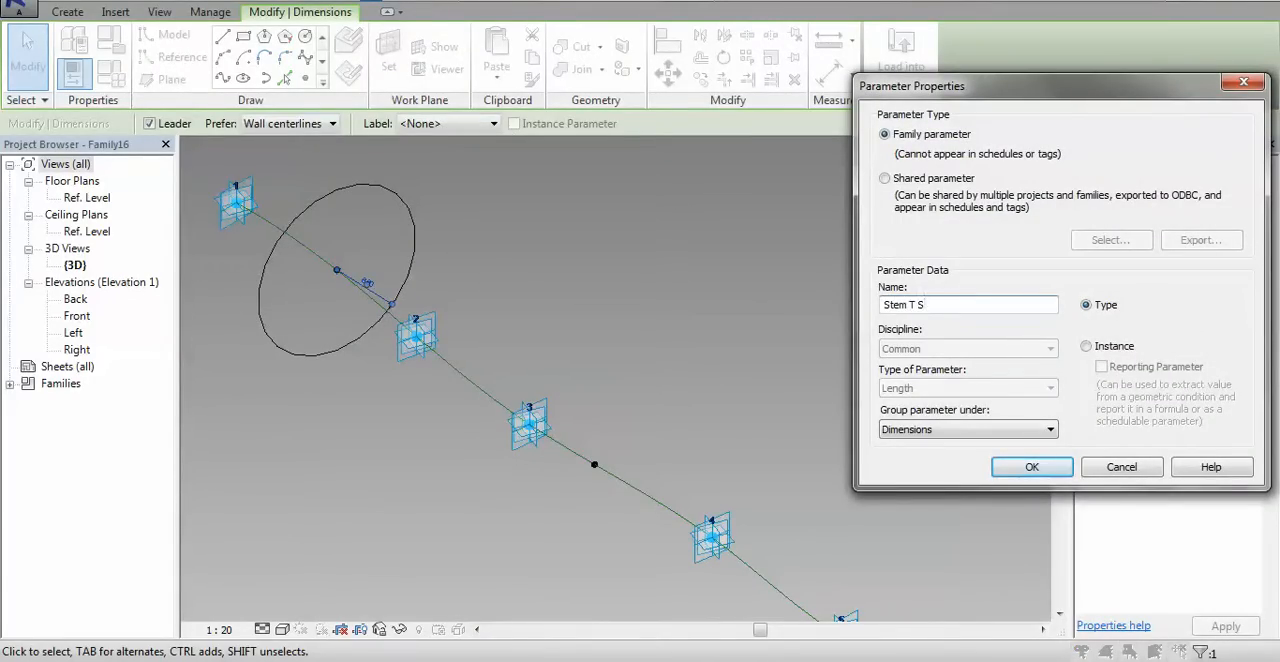
left_click(1030, 467)
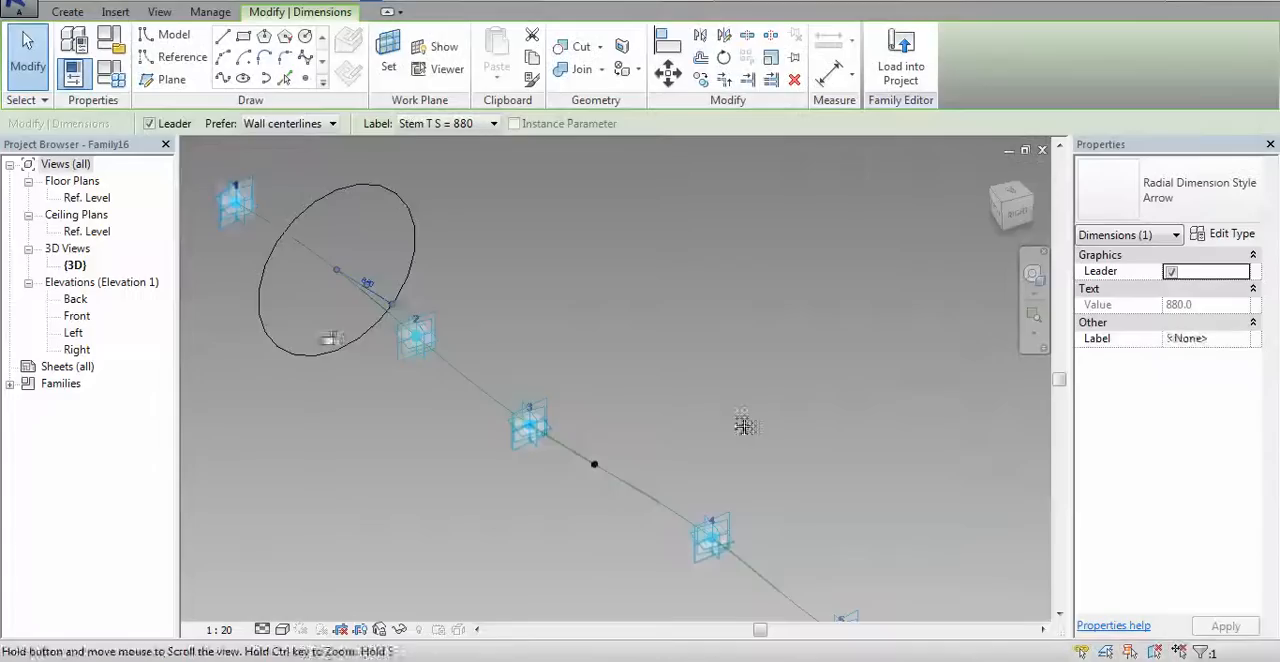
Convert the circle around the first spline point to a reference line and deselect it
middle_click_drag(743, 426, 640, 400)
left_click(540, 437)
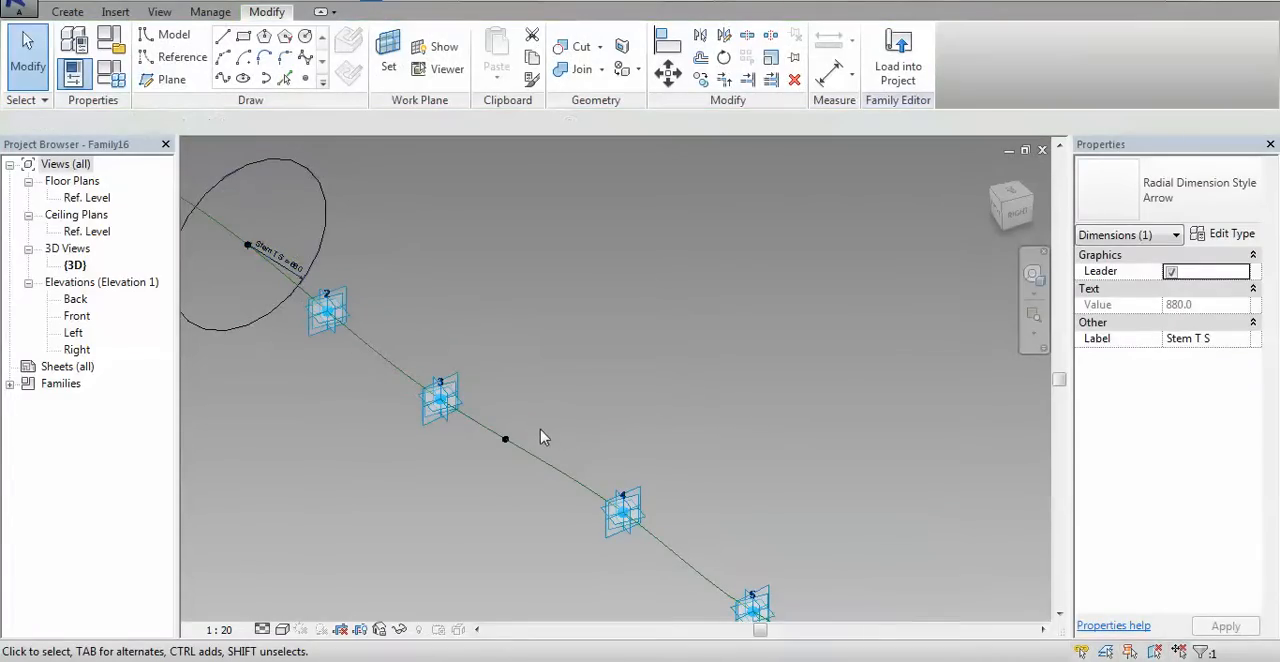
left_click(327, 200)
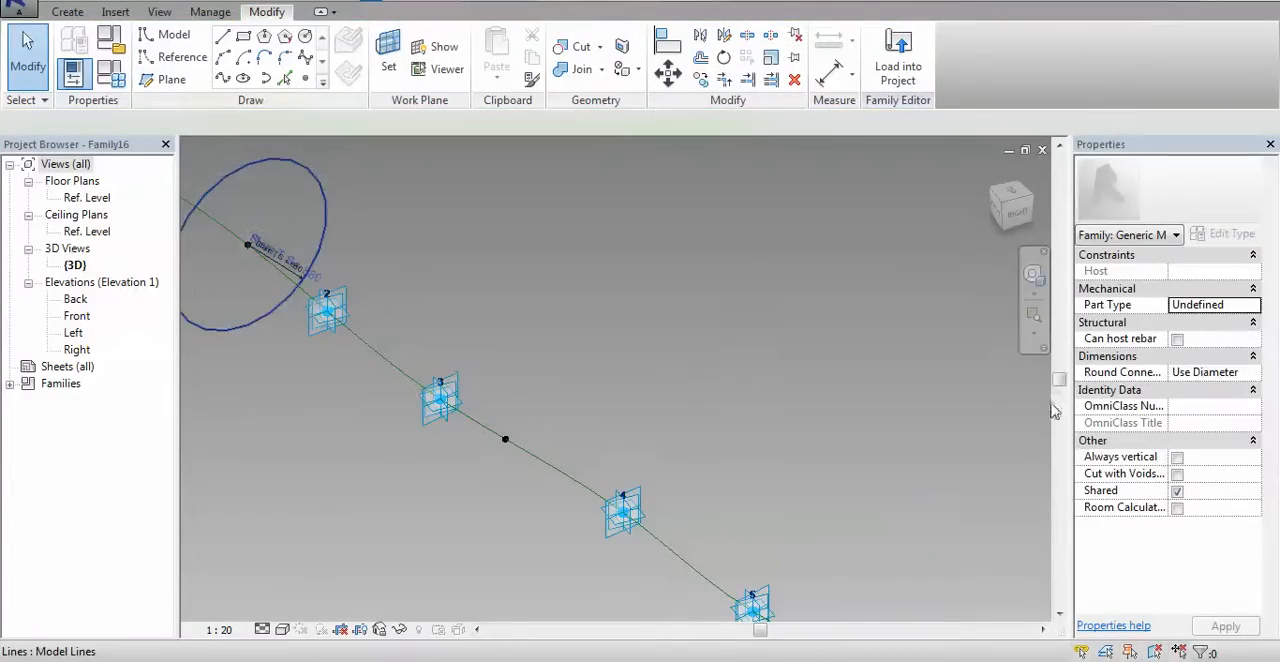
left_click(514, 438)
Draw a circle with a radius of about 1360 on the second spline point's plane and convert it to a reference line
left_click(510, 438)
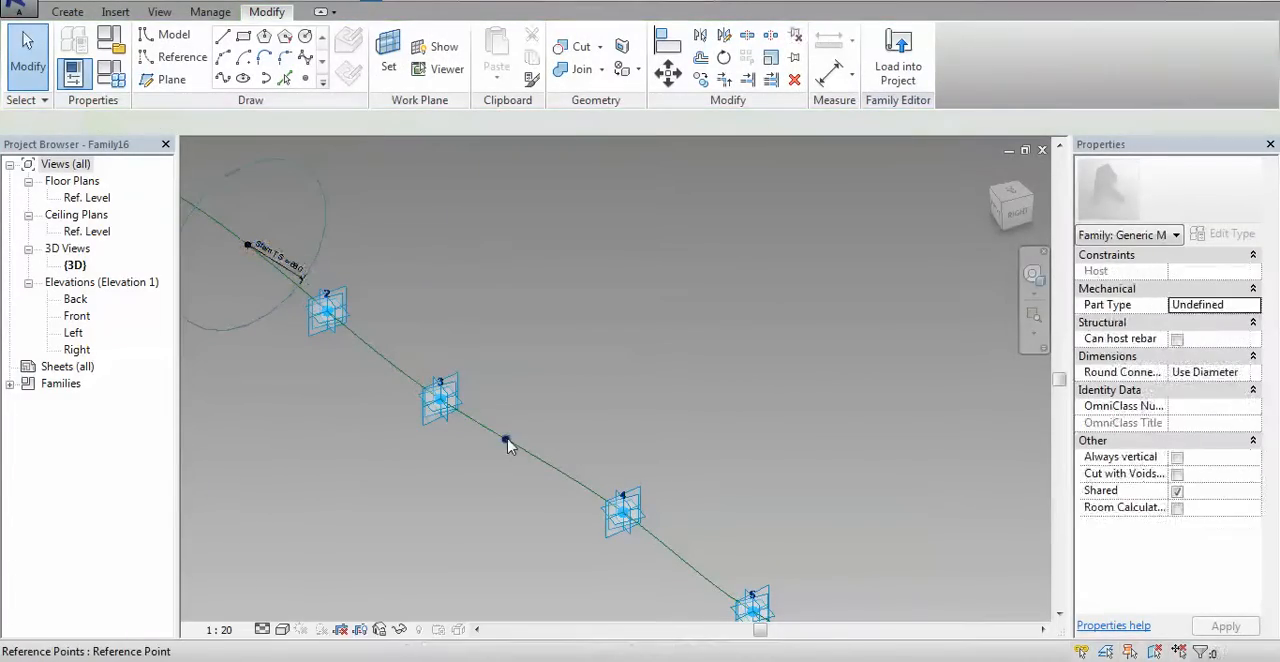
left_click(306, 38)
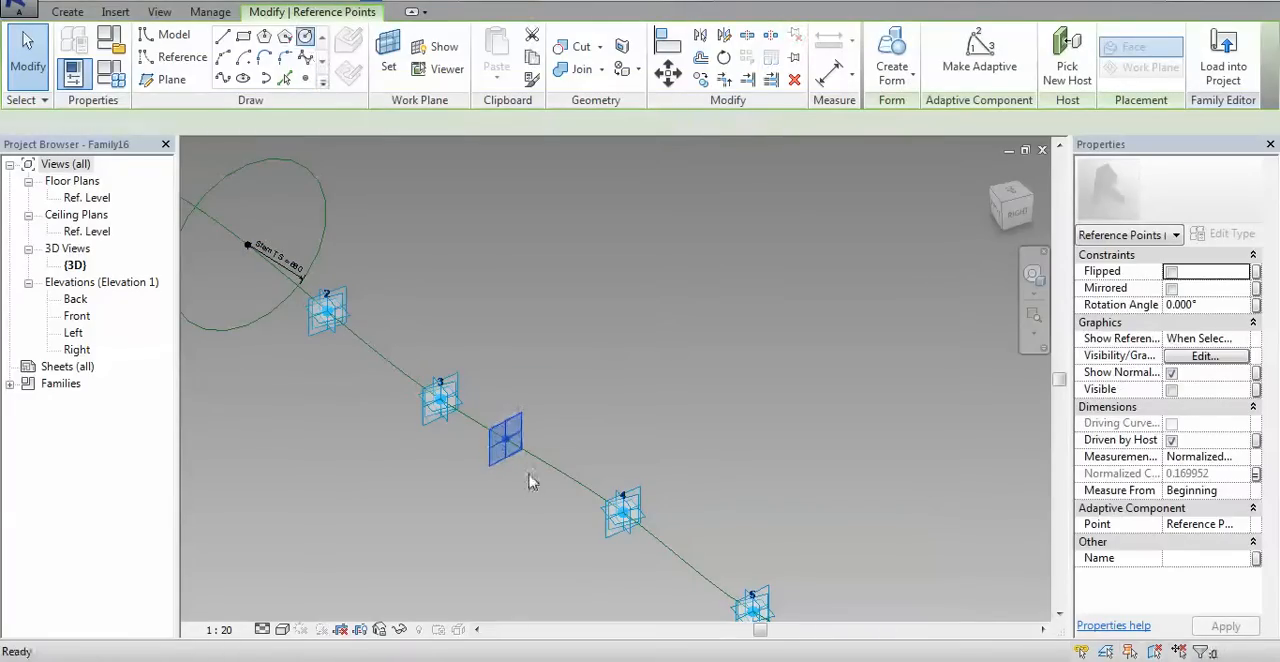
left_click(505, 438)
left_click(620, 398)
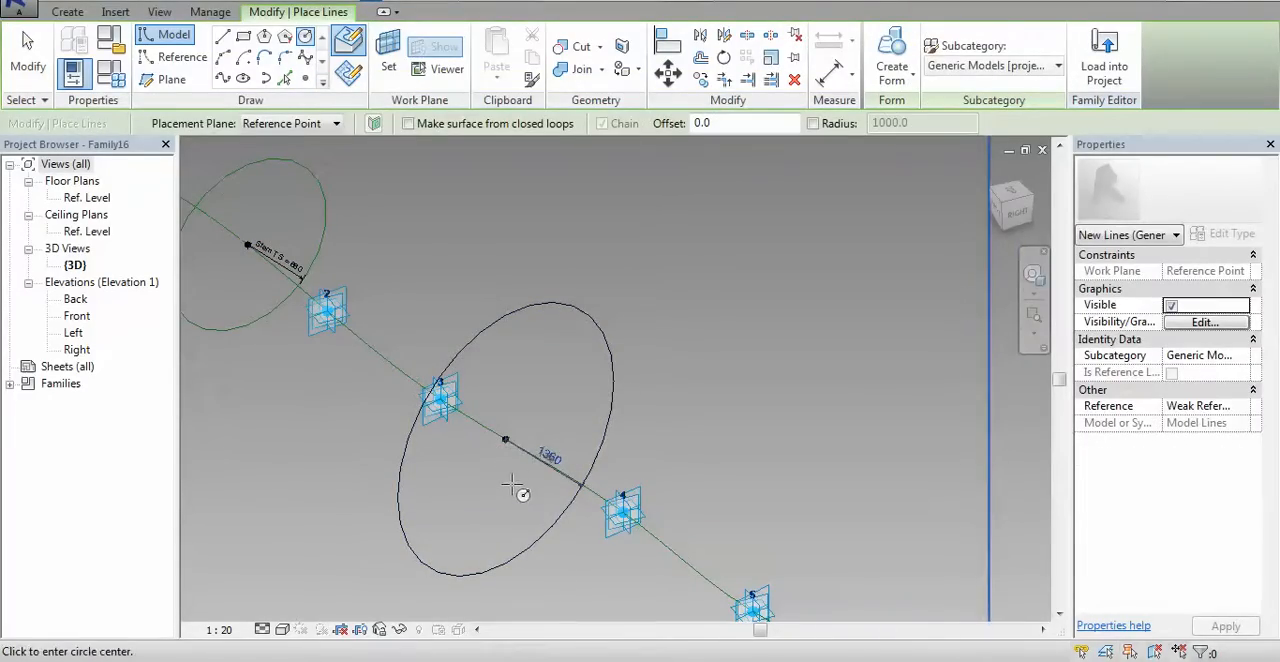
key("Escape")
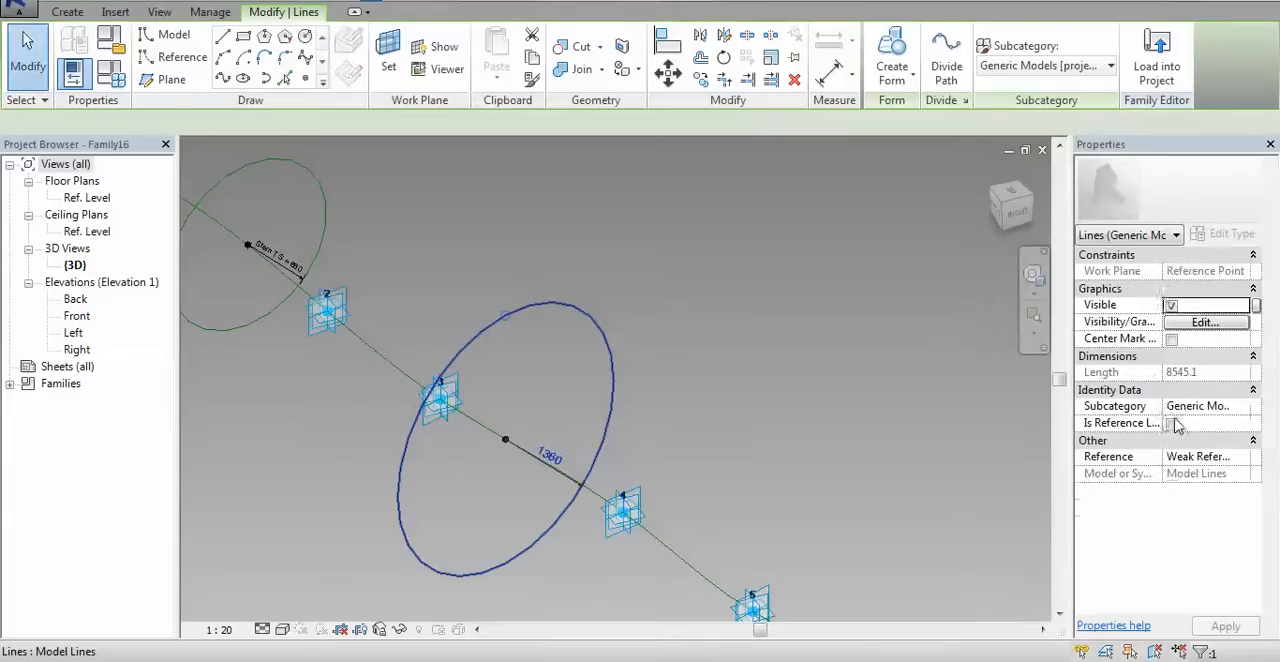
left_click(1173, 426)
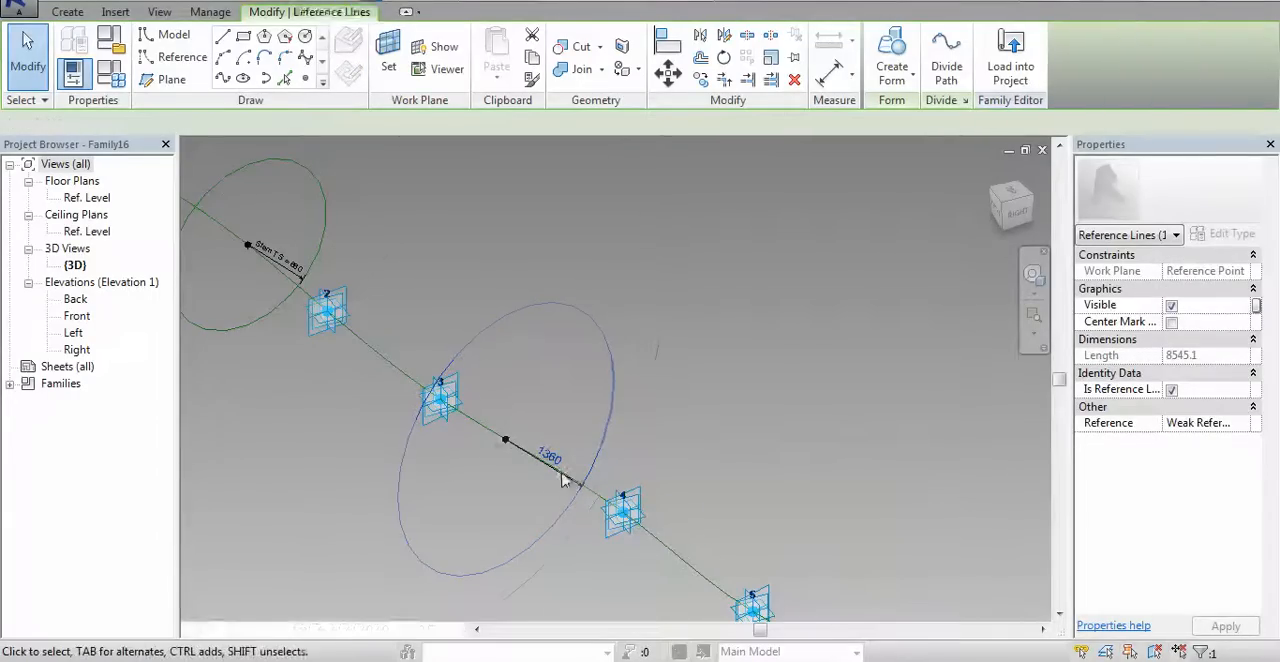
Label the second circle's radial dimension with a new family parameter named Stem TE and deselect it
scroll(554, 485, "up", 4)
key("Escape")
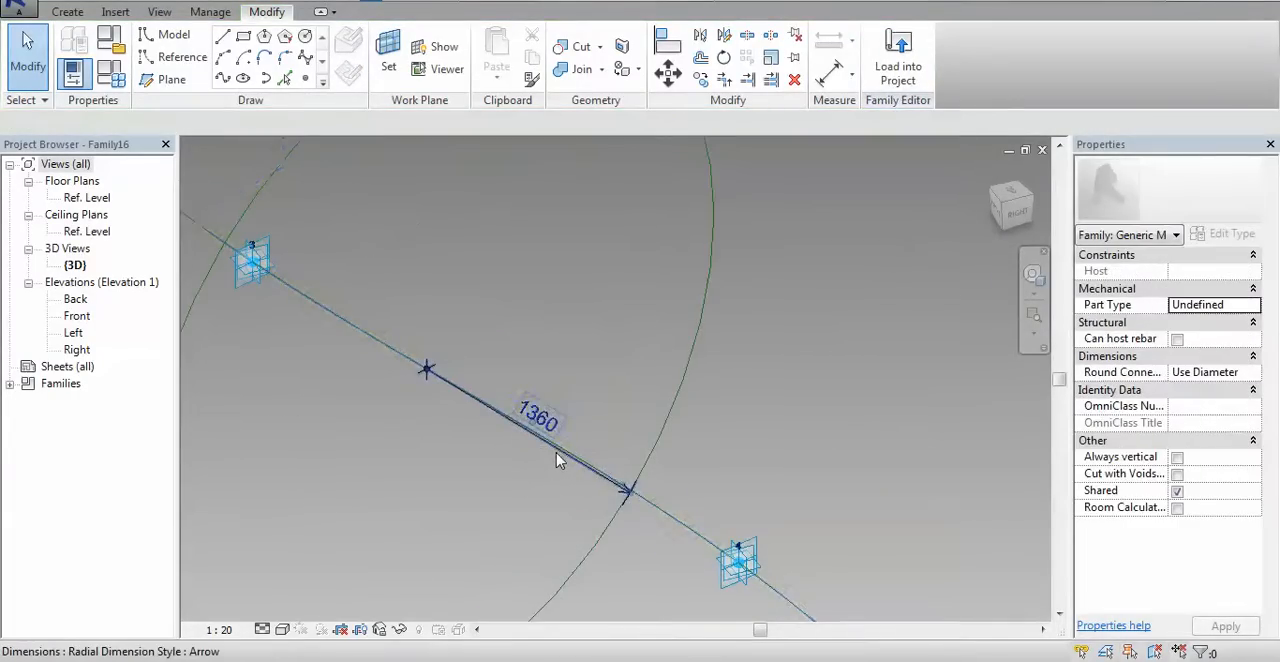
left_click(558, 460)
left_click(446, 123)
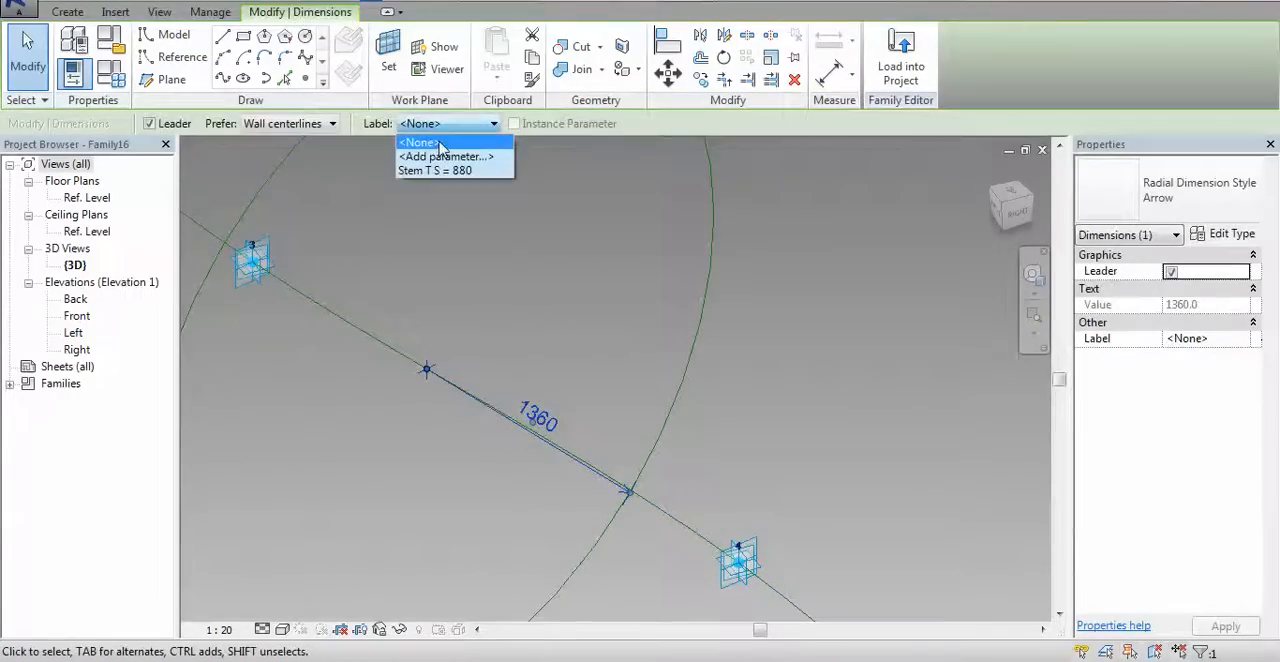
left_click(445, 156)
type("Stem TE")
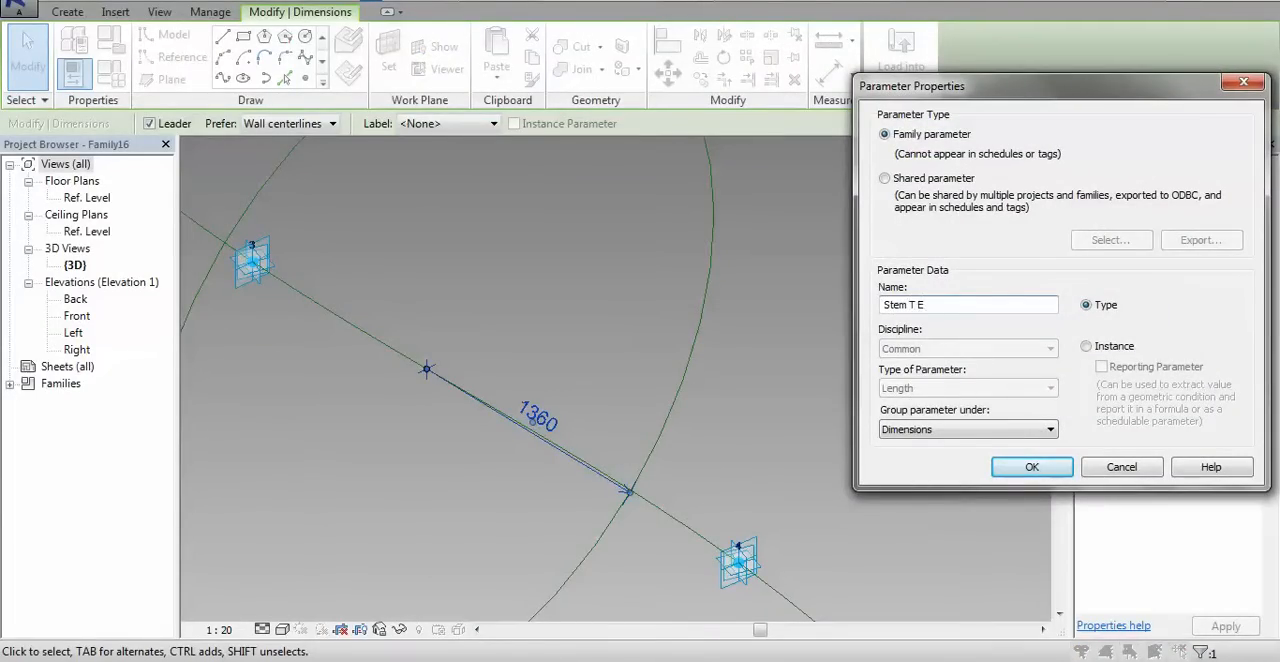
left_click(1045, 471)
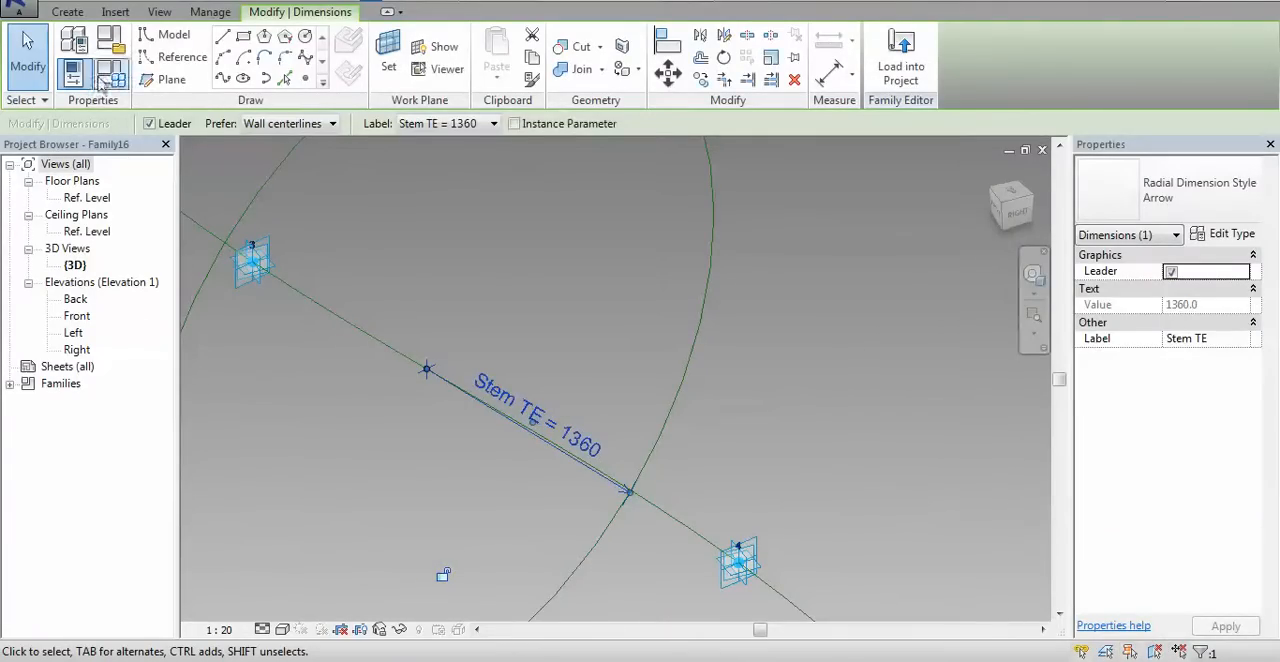
left_click(556, 256)
Create a solid form from the spline and the two circular reference profiles
scroll(557, 256, "down", 5)
middle_click_drag(704, 292, 731, 425)
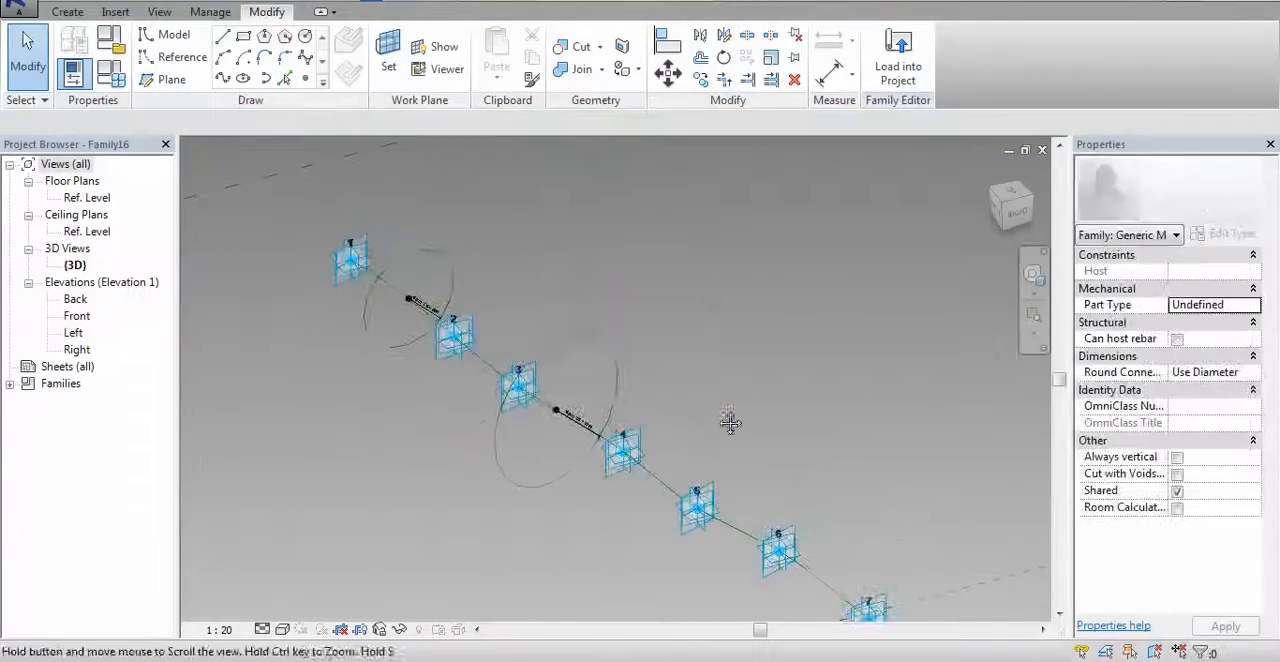
left_click(490, 366)
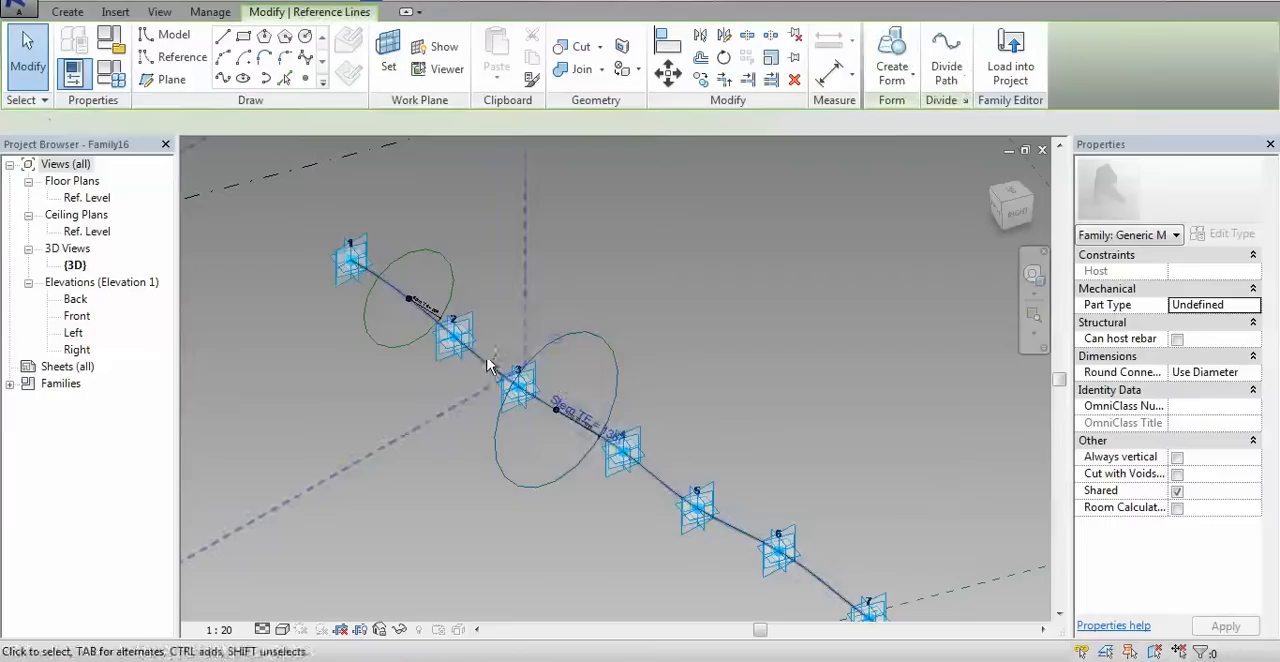
left_click(423, 250, "ctrl")
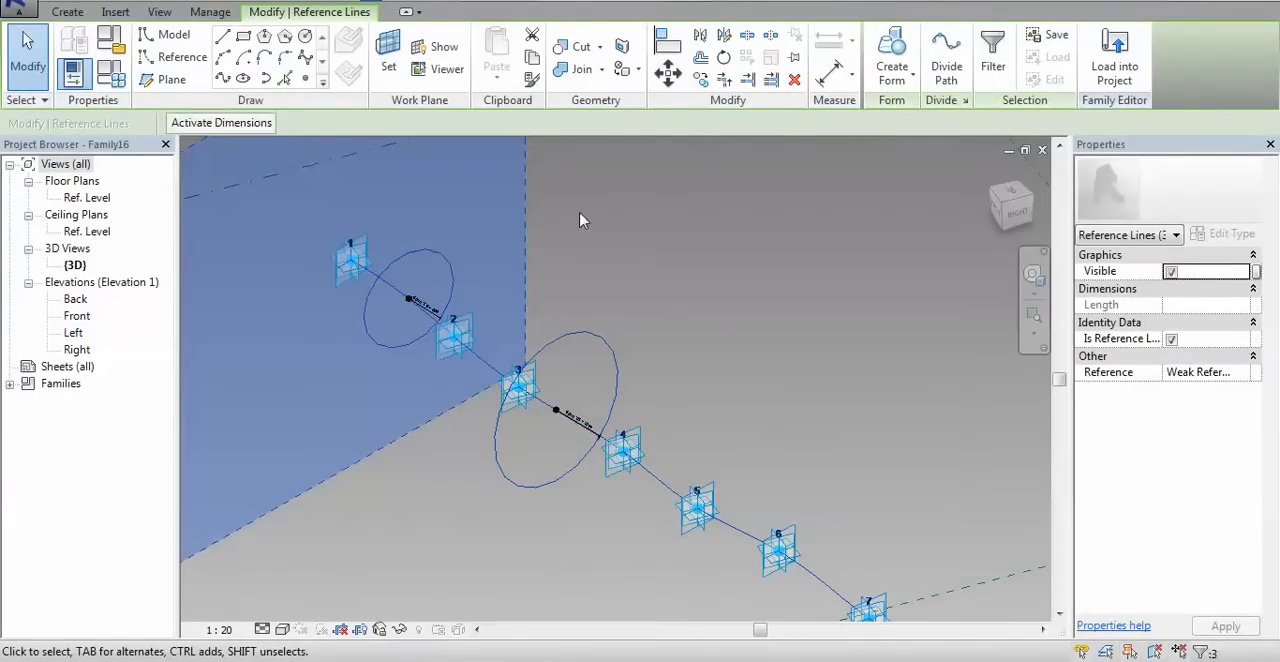
left_click(892, 58)
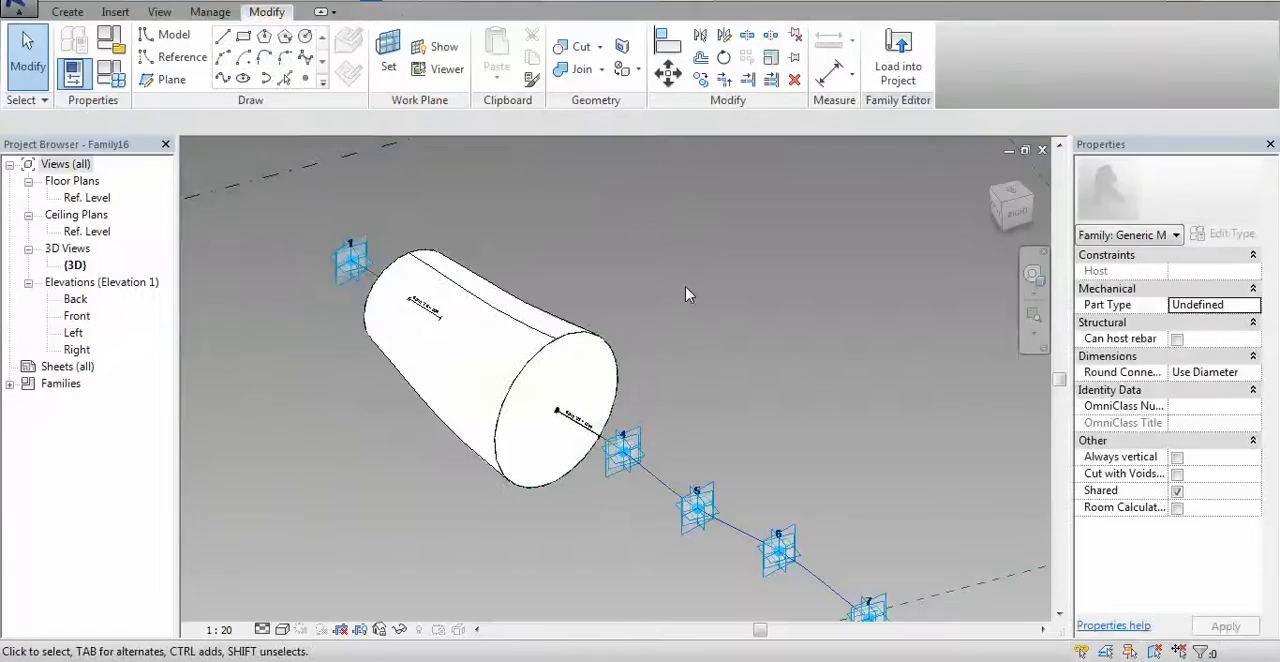
Set the family parameter SP to 0 and EP to 1 so the form spans the whole spline
middle_click_drag(678, 290, 600, 254)
scroll(596, 252, "down", 1)
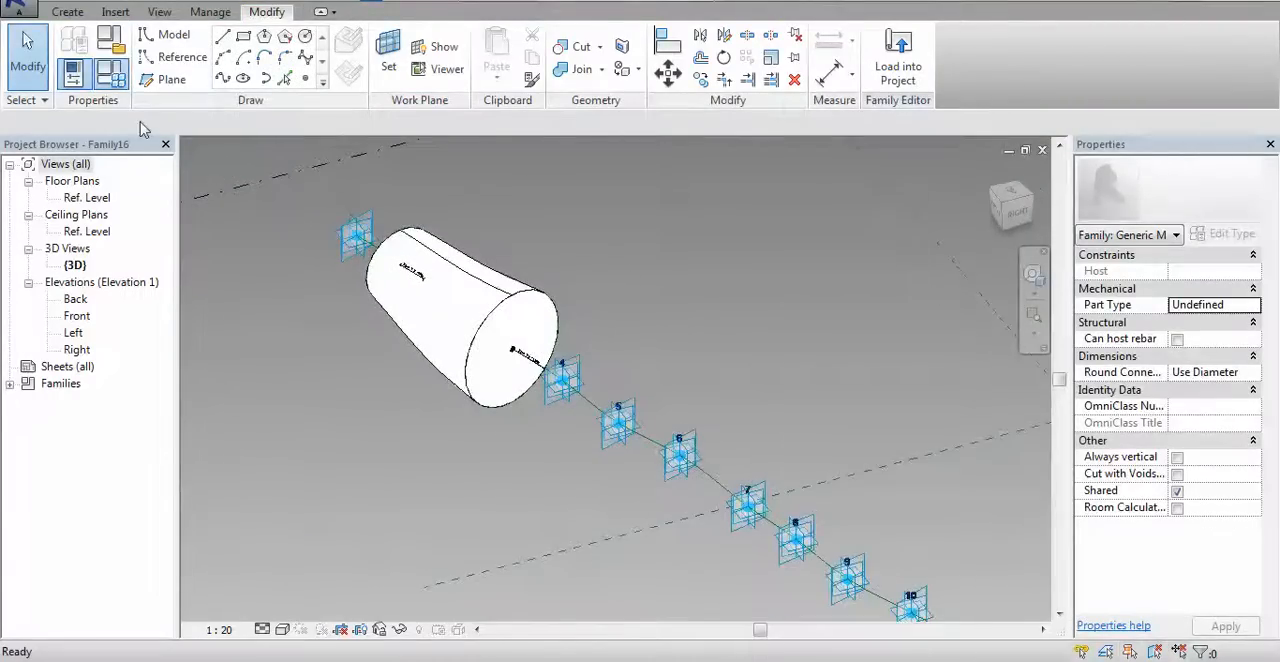
left_click(110, 73)
left_click(912, 211)
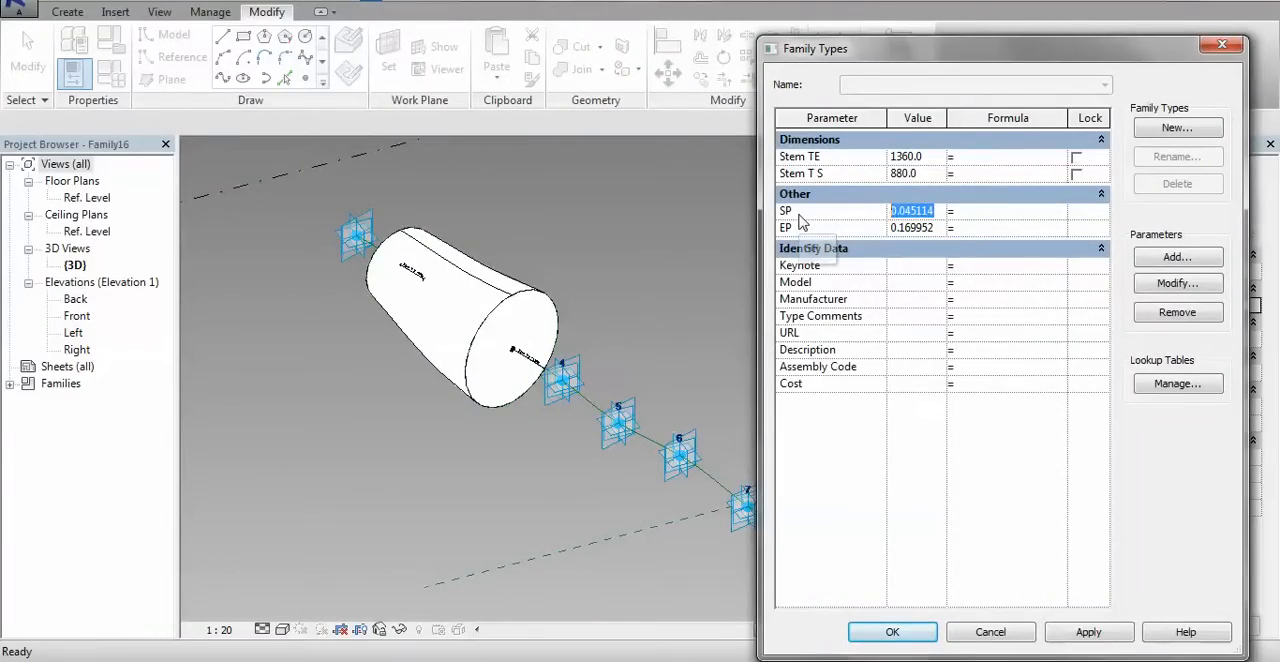
type("0")
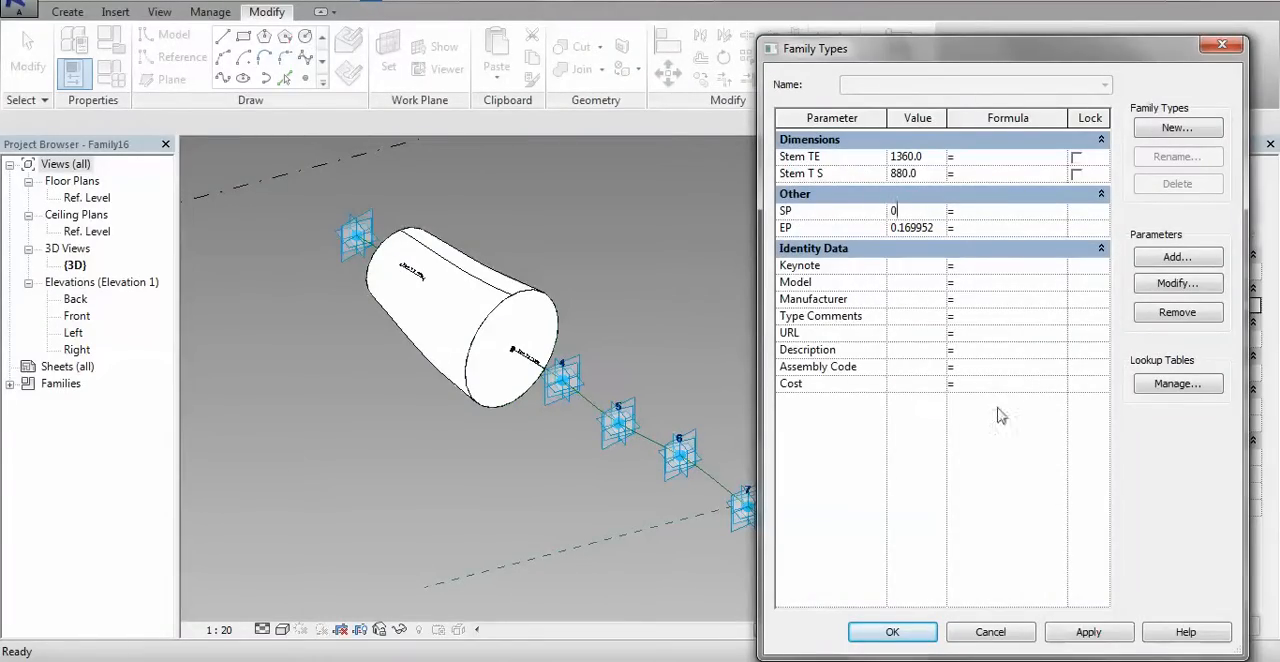
left_click(1097, 634)
left_click(938, 230)
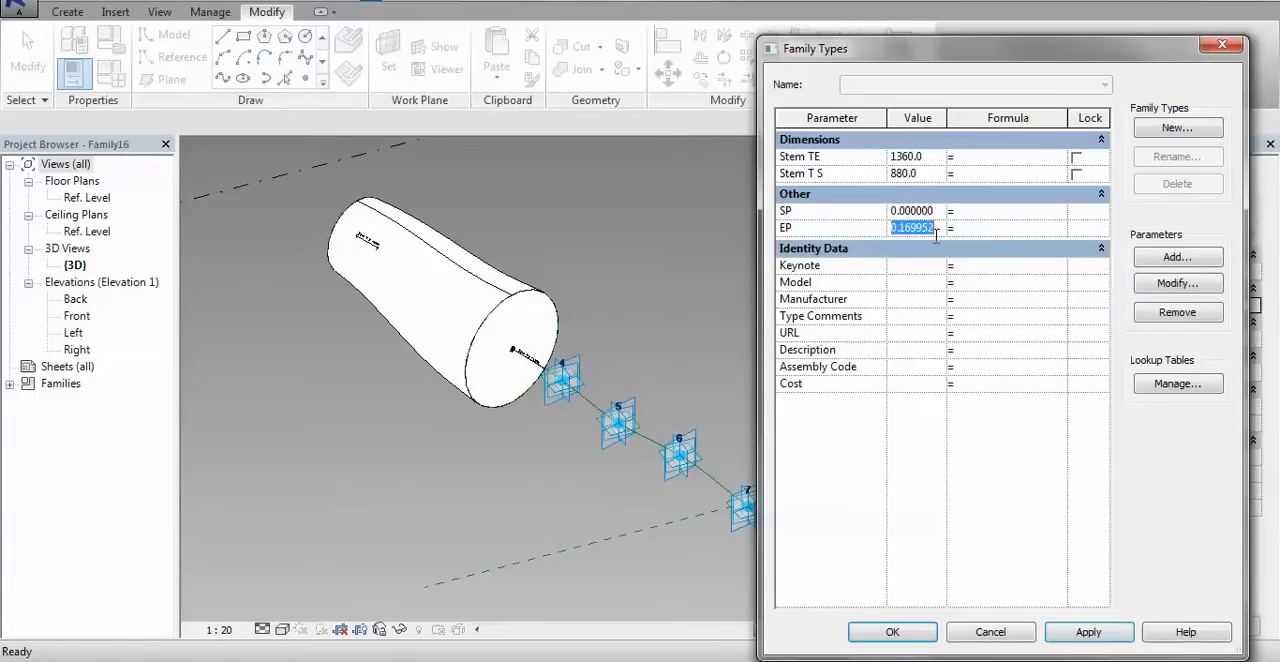
type("1")
left_click(1076, 634)
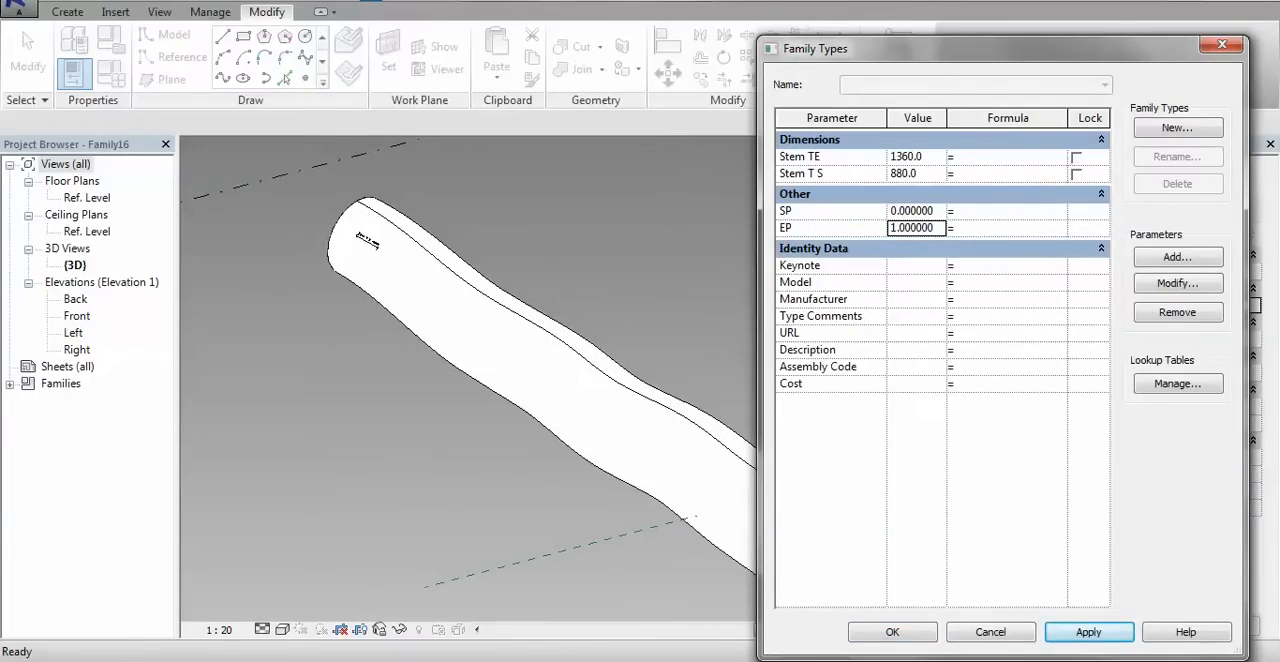
Set Stem TE to 100 and Stem T S to 150 in the family types and apply the values
left_click_drag(946, 56, 980, 38)
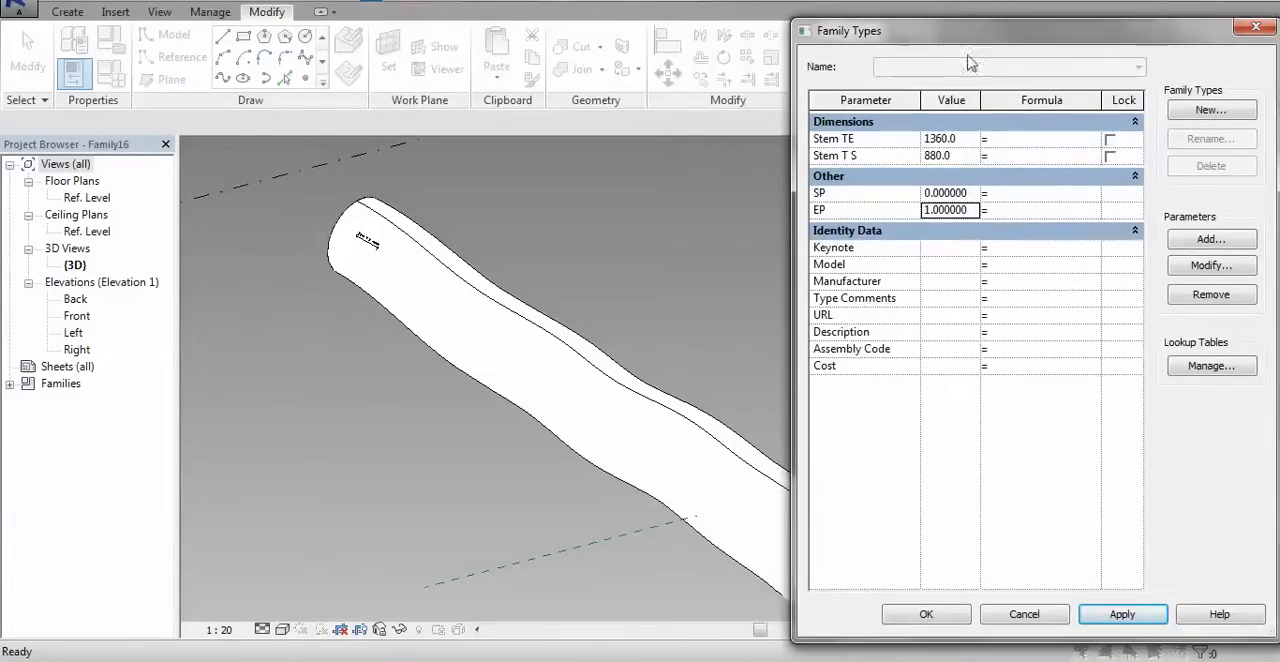
left_click(962, 141)
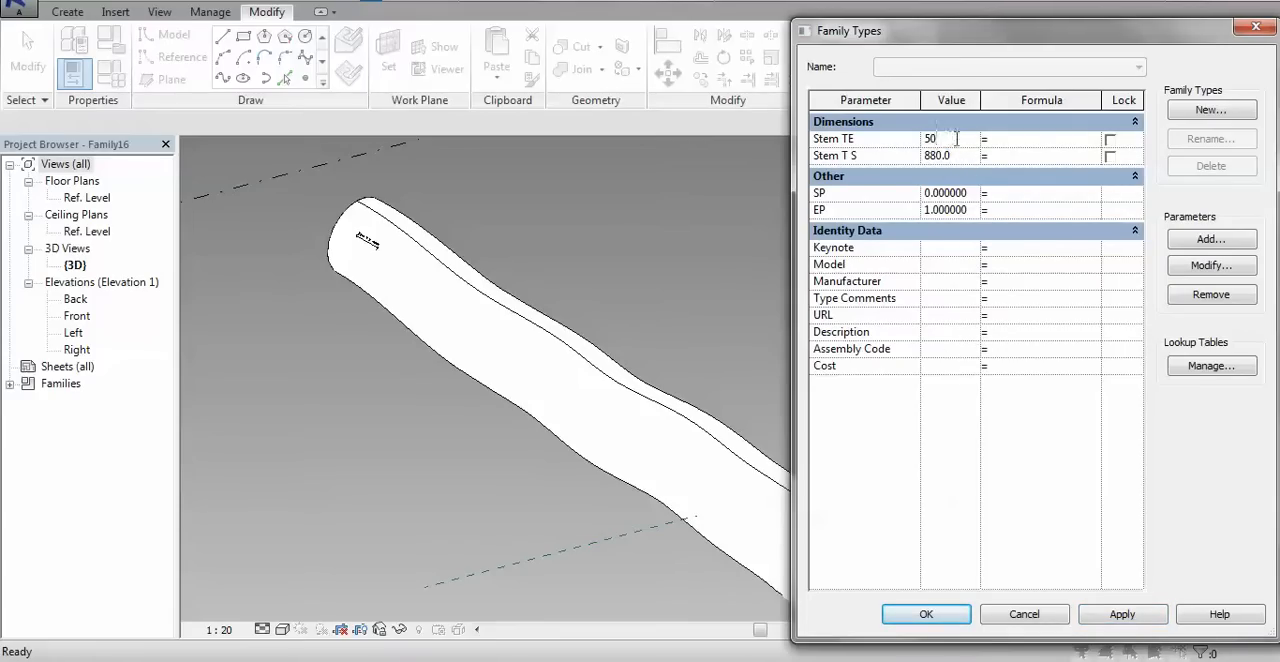
type("100")
left_click(960, 158)
left_click(1145, 617)
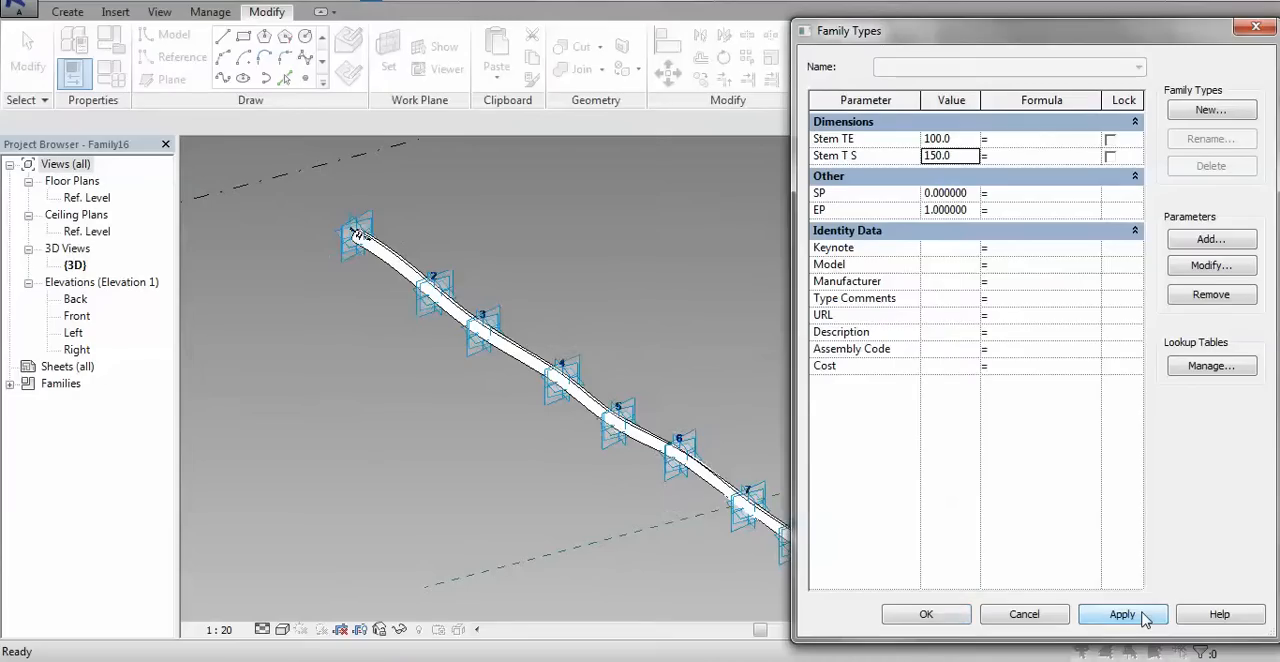
Set Stem TE to 75, apply it and close the family types
left_click(957, 140)
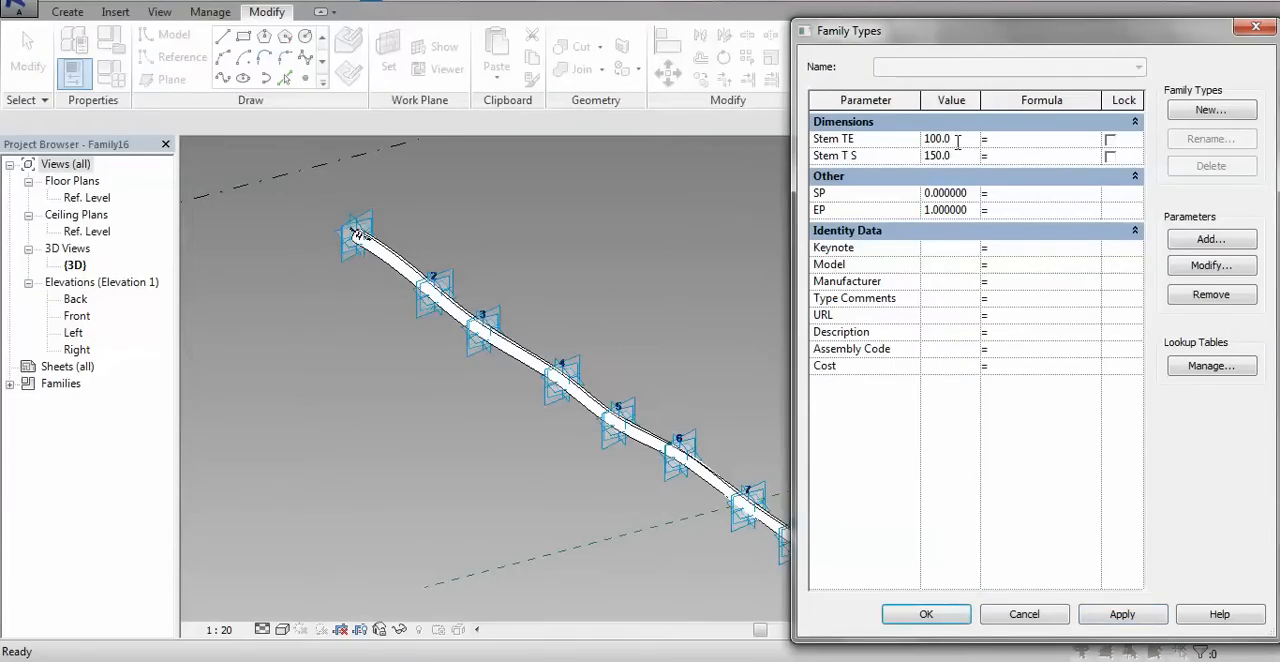
type("75")
left_click(1138, 614)
left_click(931, 620)
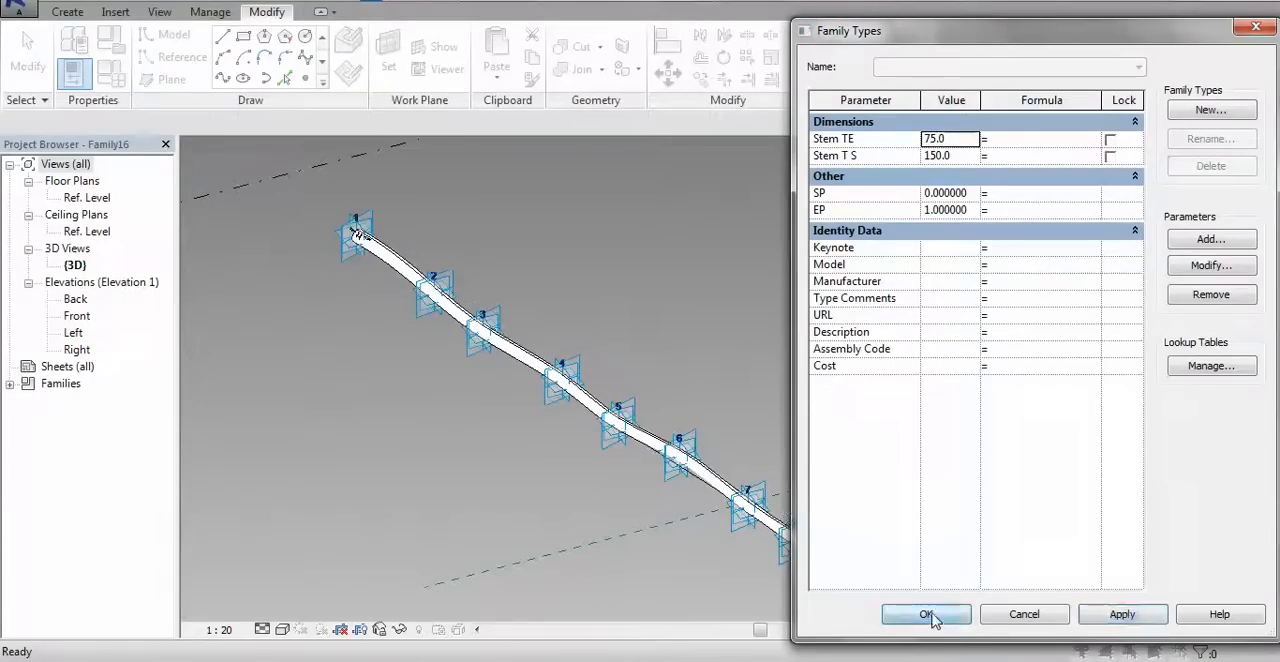
Link the stem form's material to a new instance family parameter named Material for Stem and deselect the form
scroll(969, 602, "down", 2)
middle_click_drag(966, 594, 682, 384)
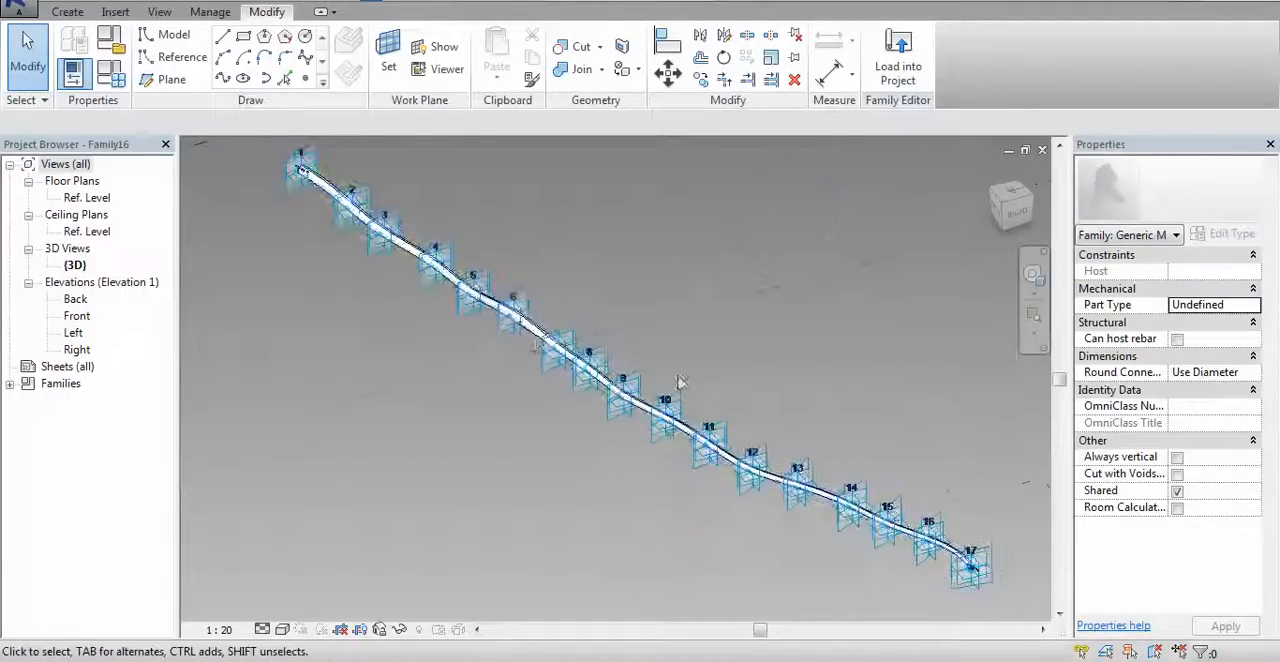
scroll(520, 318, "up", 4)
left_click(561, 297)
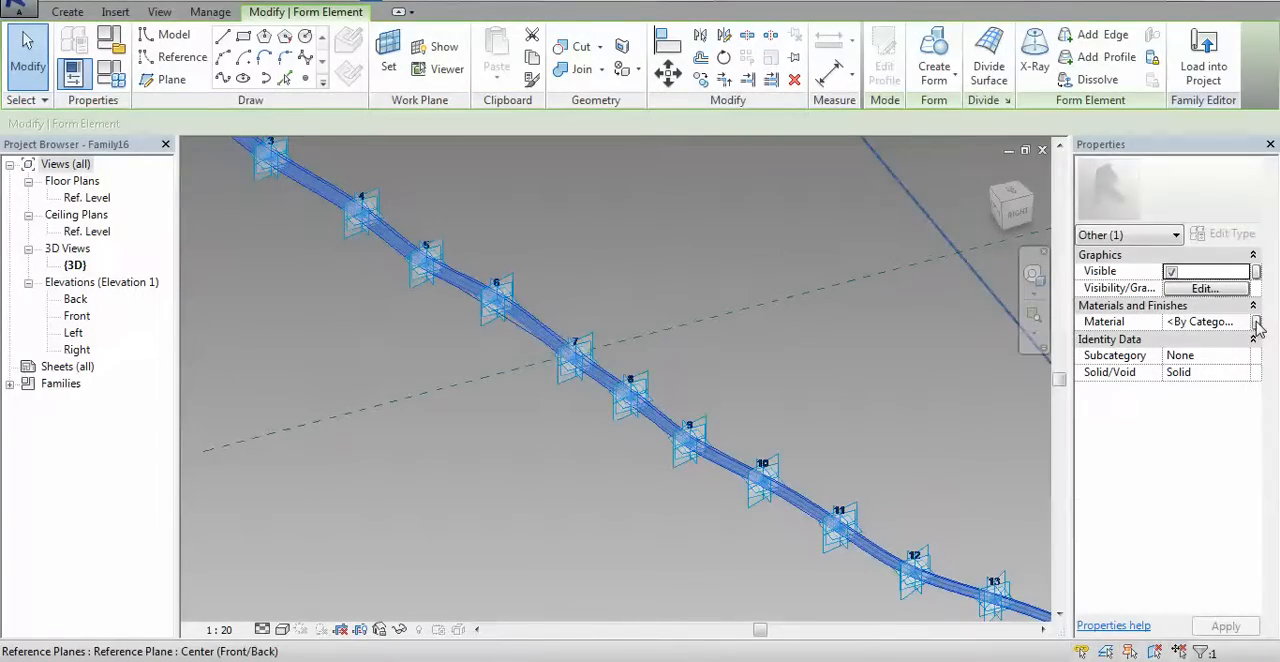
left_click(1256, 322)
left_click(816, 430)
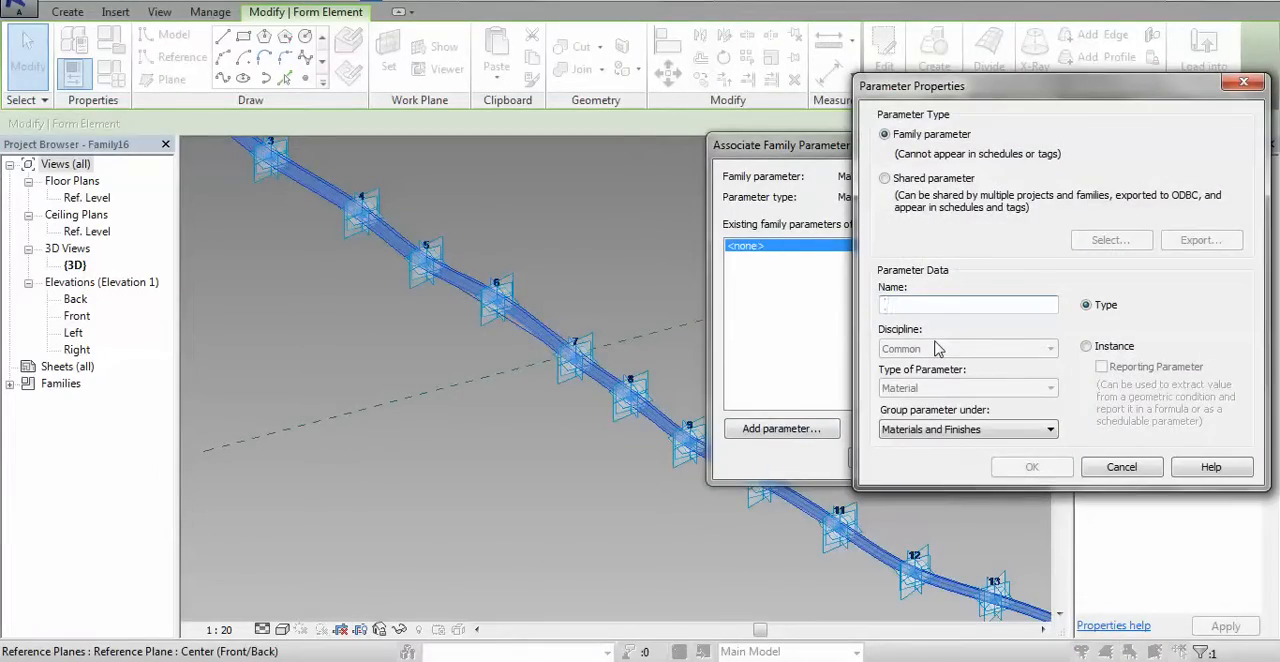
type("Material for Stem")
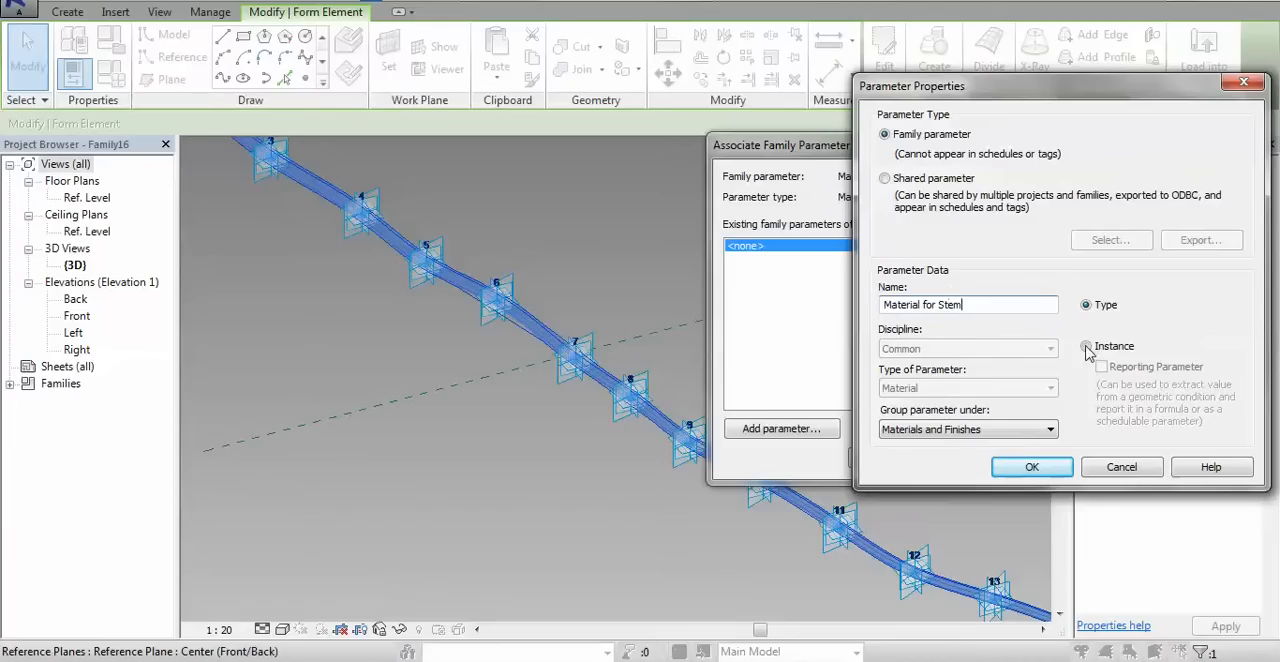
left_click(1086, 347)
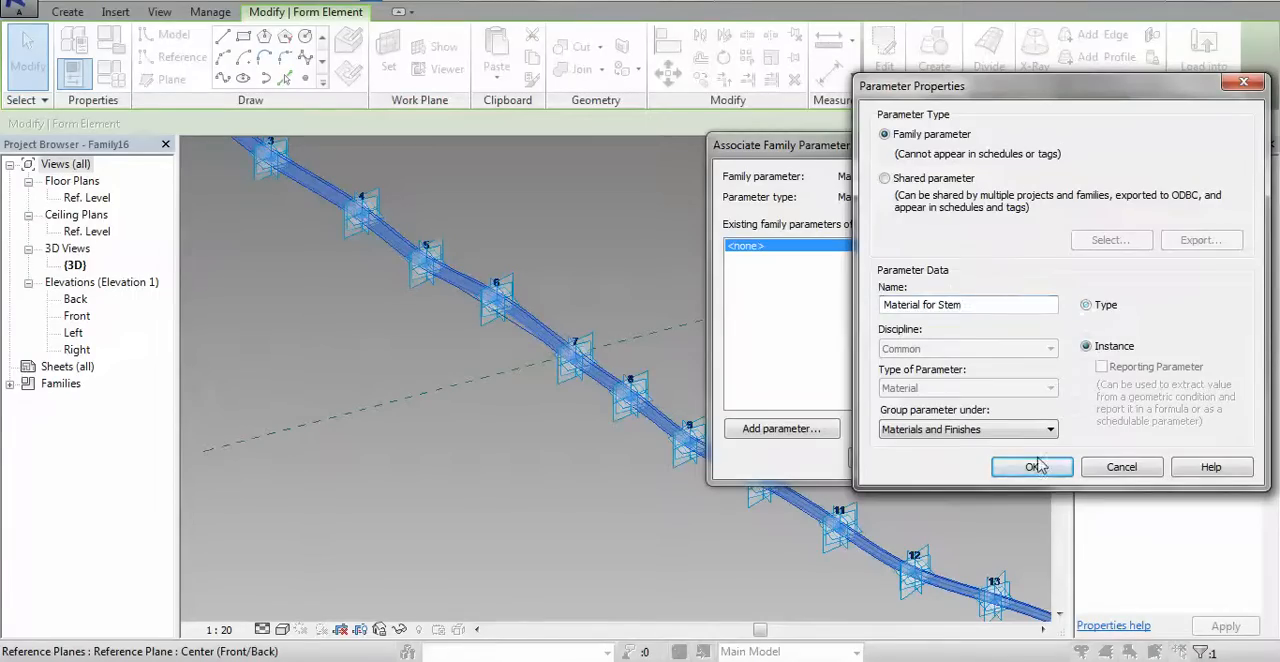
left_click(1032, 467)
left_click(930, 459)
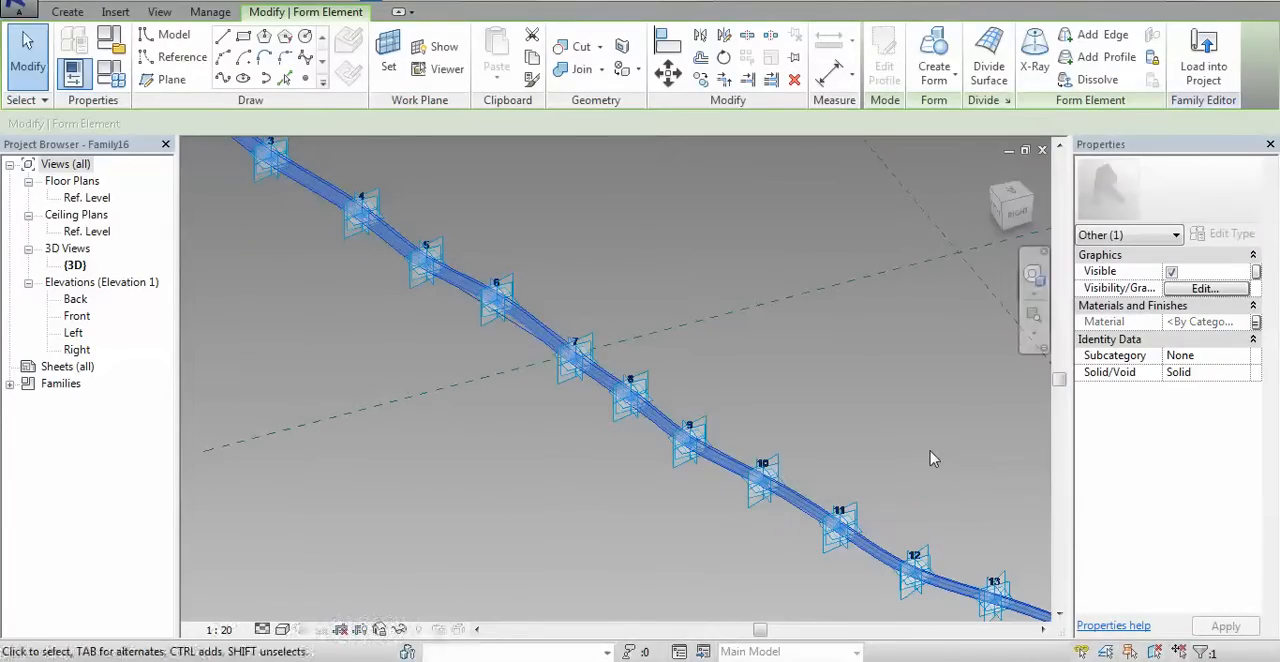
left_click(851, 354)
Save the family as Canopy 17 p Stem in the Trainstation roof folder inside Documents > ADM025
scroll(851, 354, "down", 2)
middle_click_drag(851, 354, 574, 425)
scroll(557, 381, "down", 2)
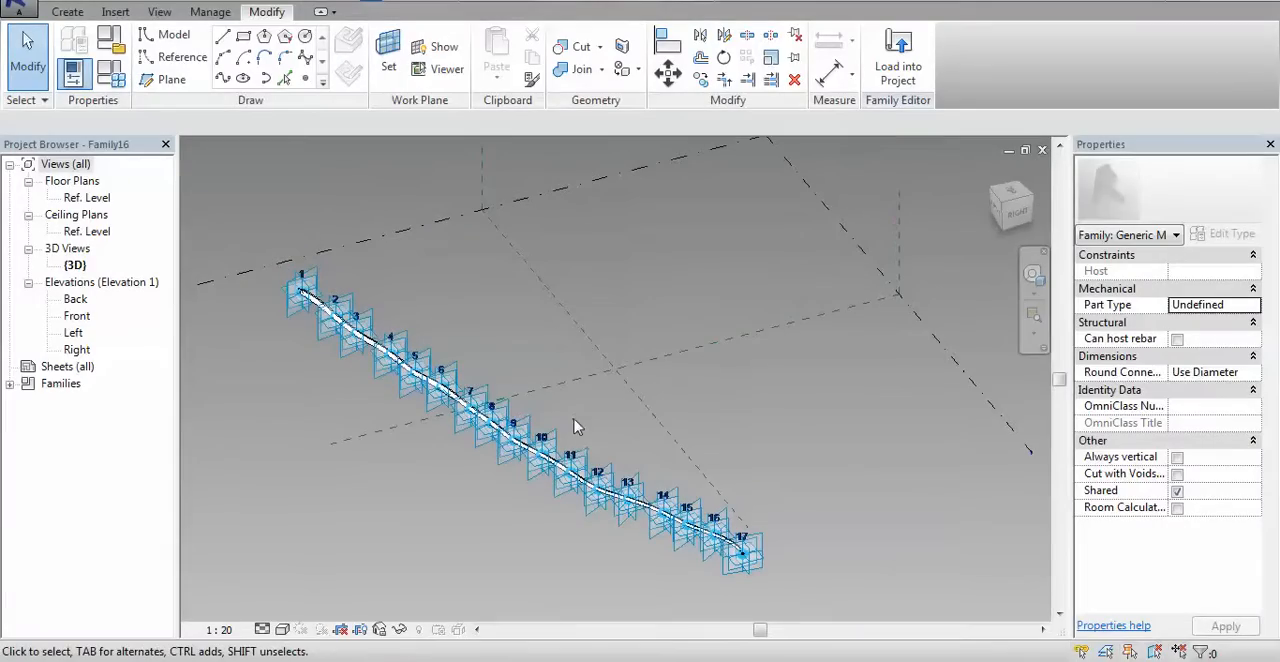
left_click(18, 8)
mouse_move(68, 218)
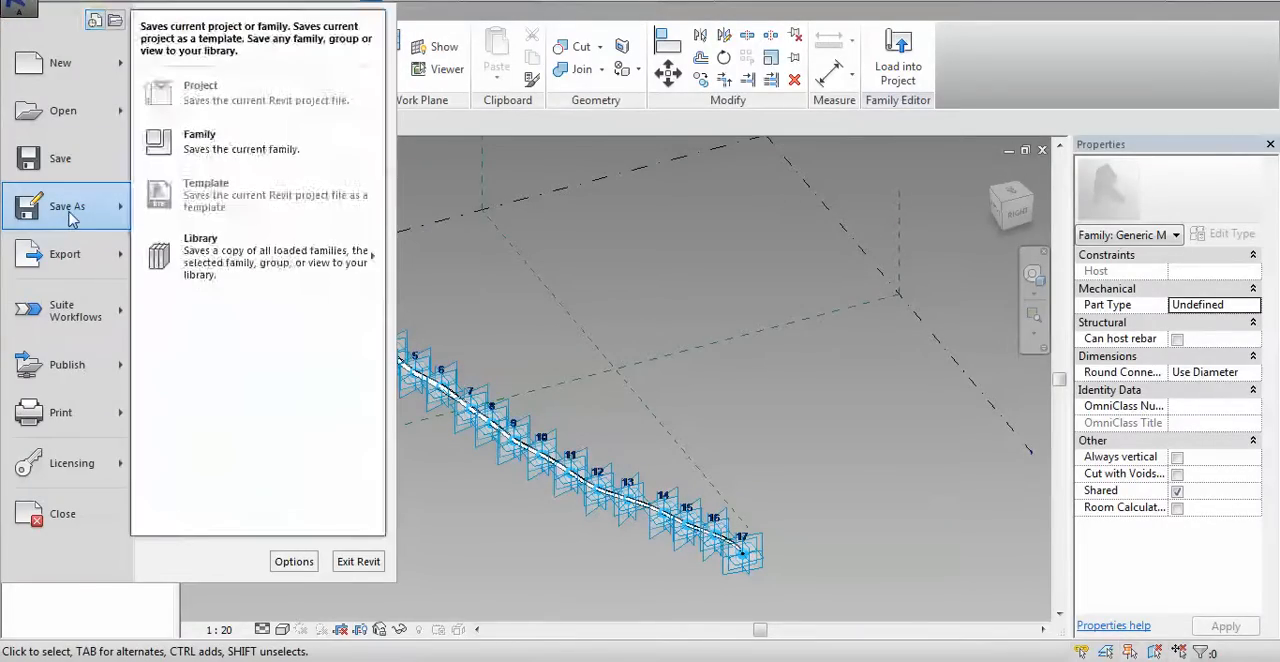
left_click(236, 134)
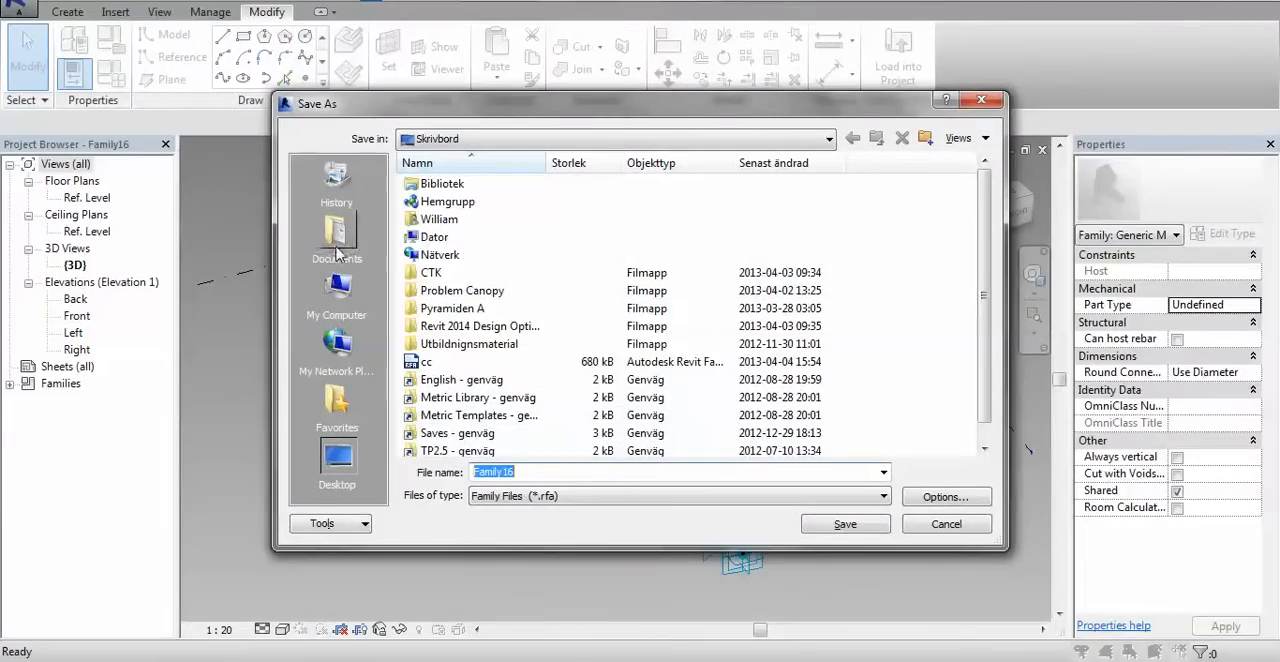
left_click(337, 250)
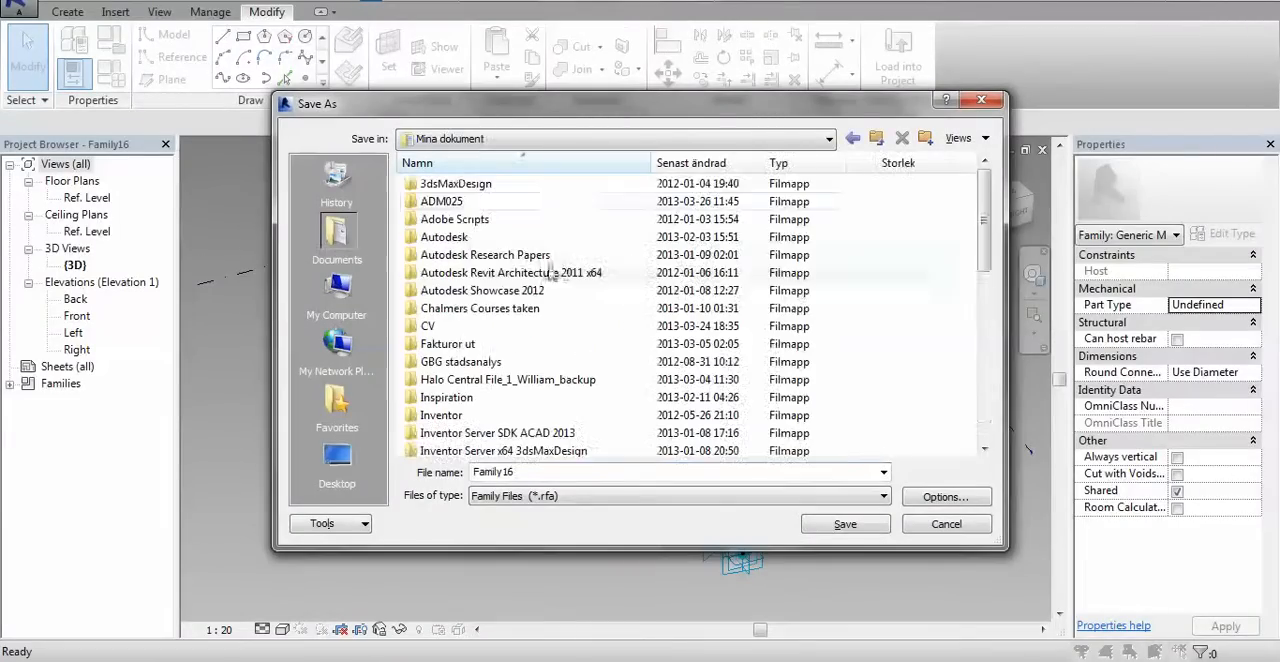
double_click(436, 200)
double_click(470, 273)
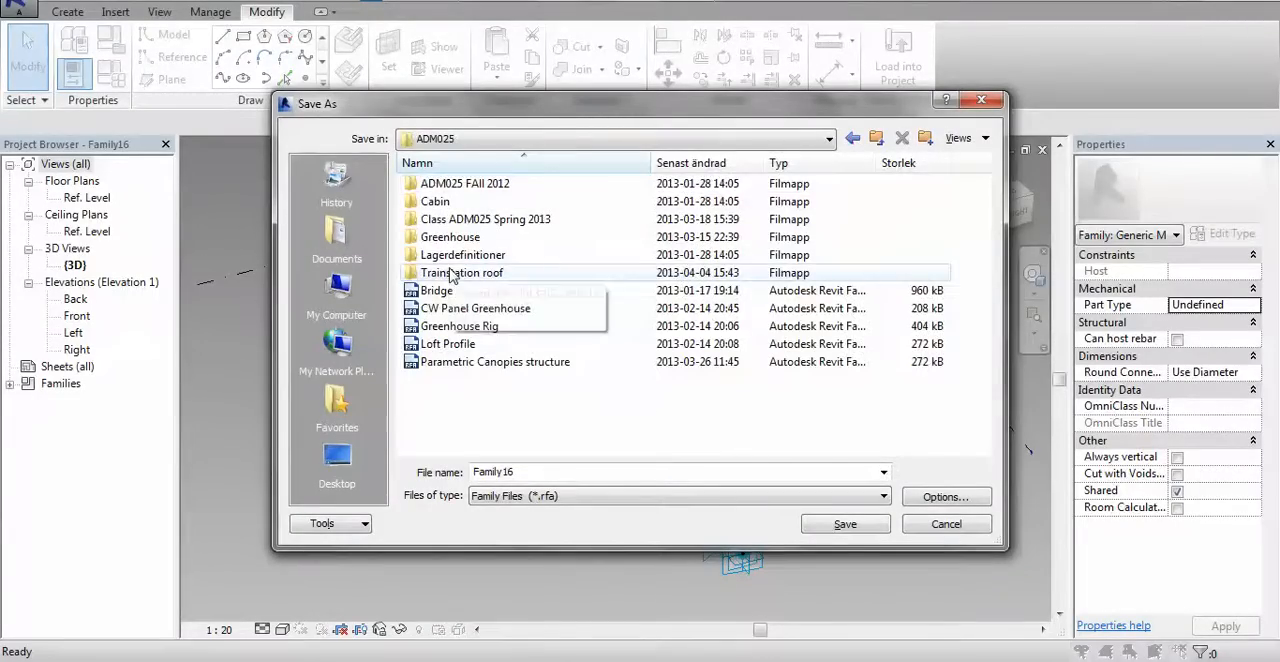
double_click(575, 471)
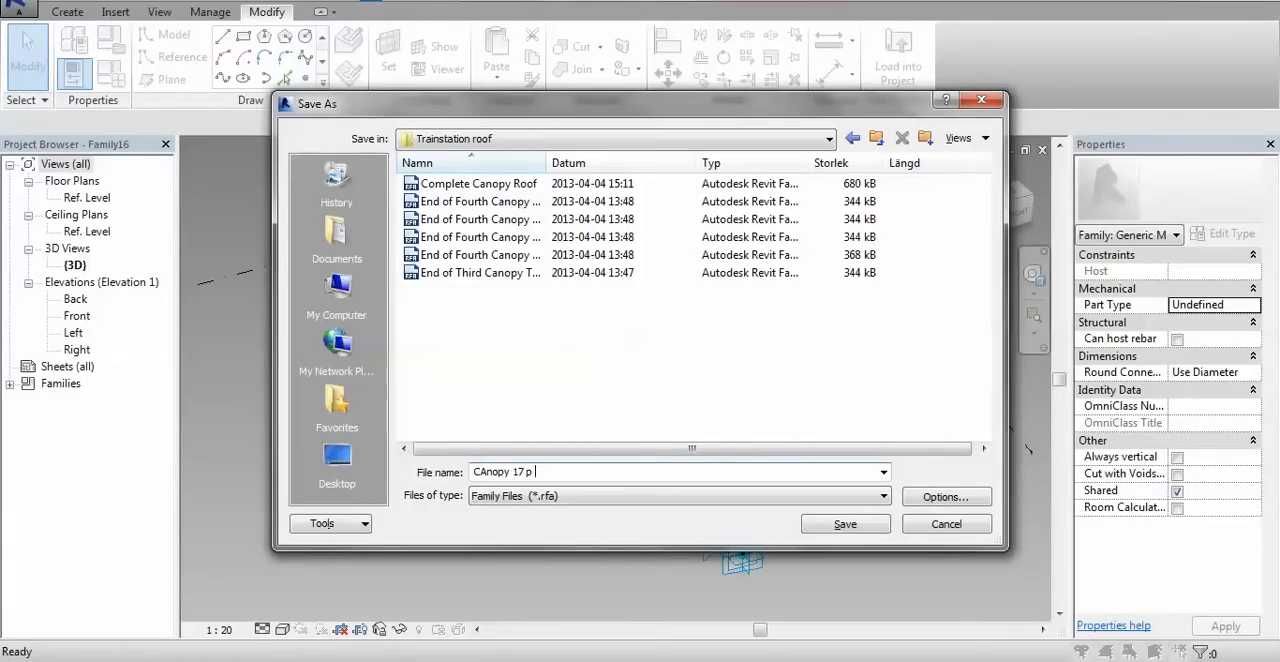
left_click(476, 471)
key("BackSpace")
type("a")
left_click(845, 525)
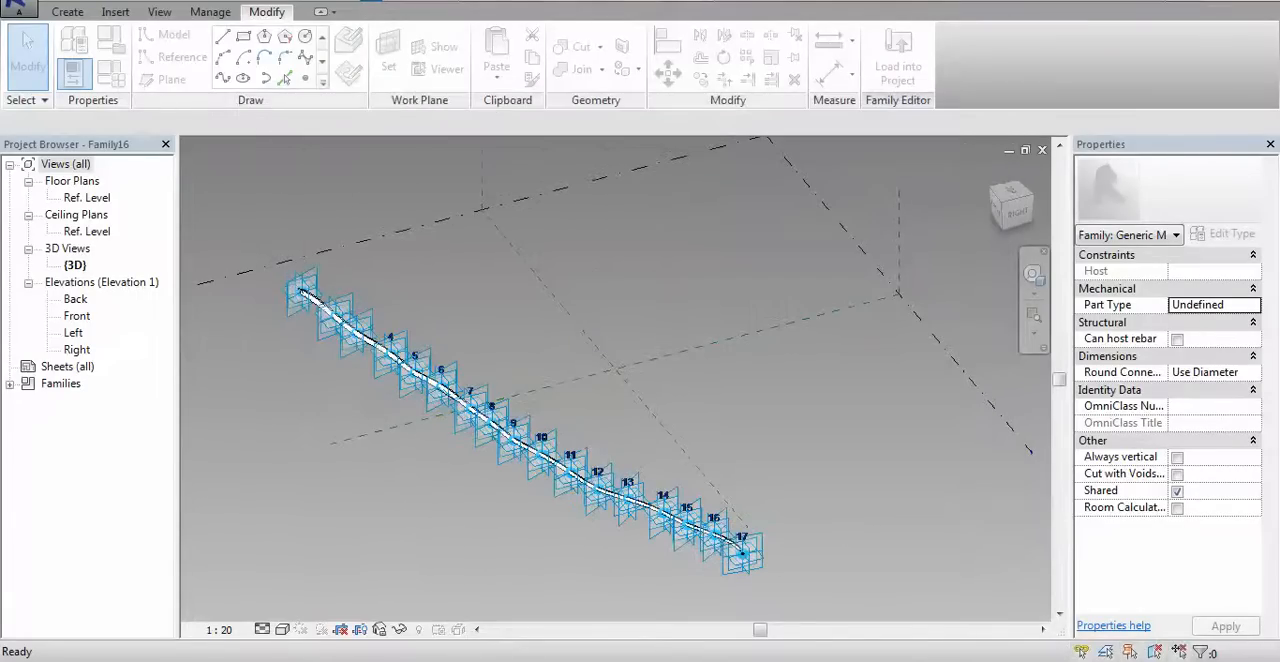
Load the stem family into End of Fourth Canopy Tutorial.rfa and place its first seven points on consecutive edge nodes from the divided surface's pointed lower corner
left_click(889, 63)
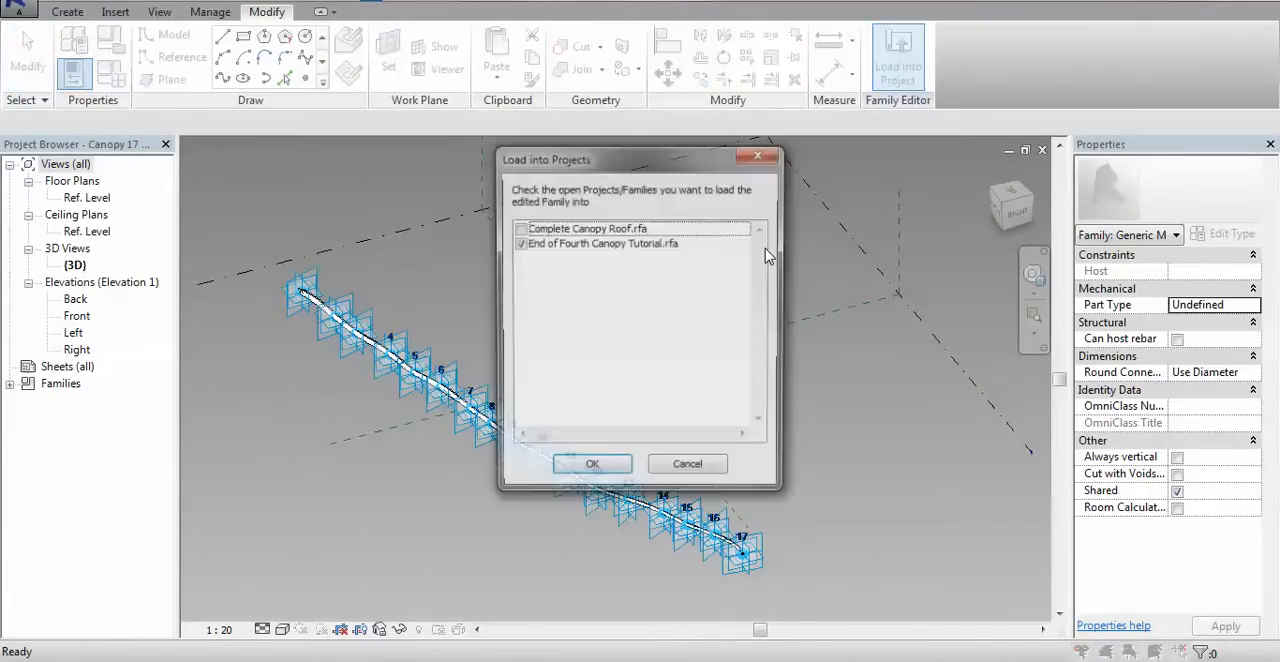
left_click(589, 472)
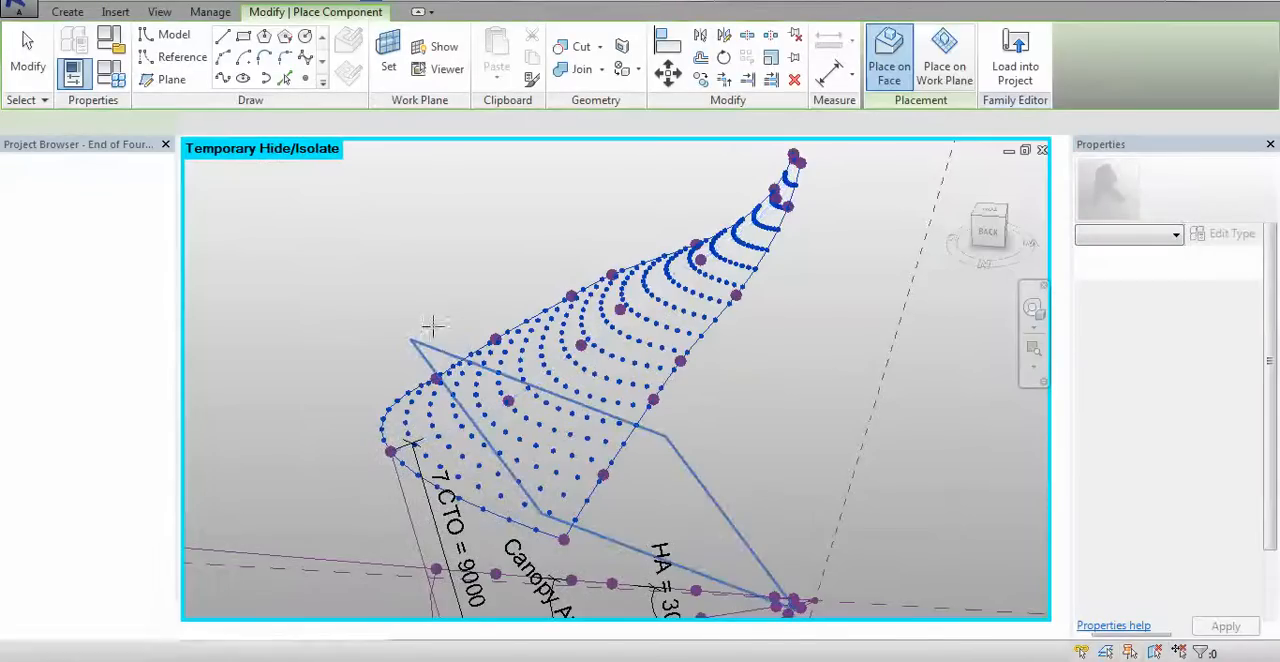
middle_click_drag(403, 289, 436, 393, "shift")
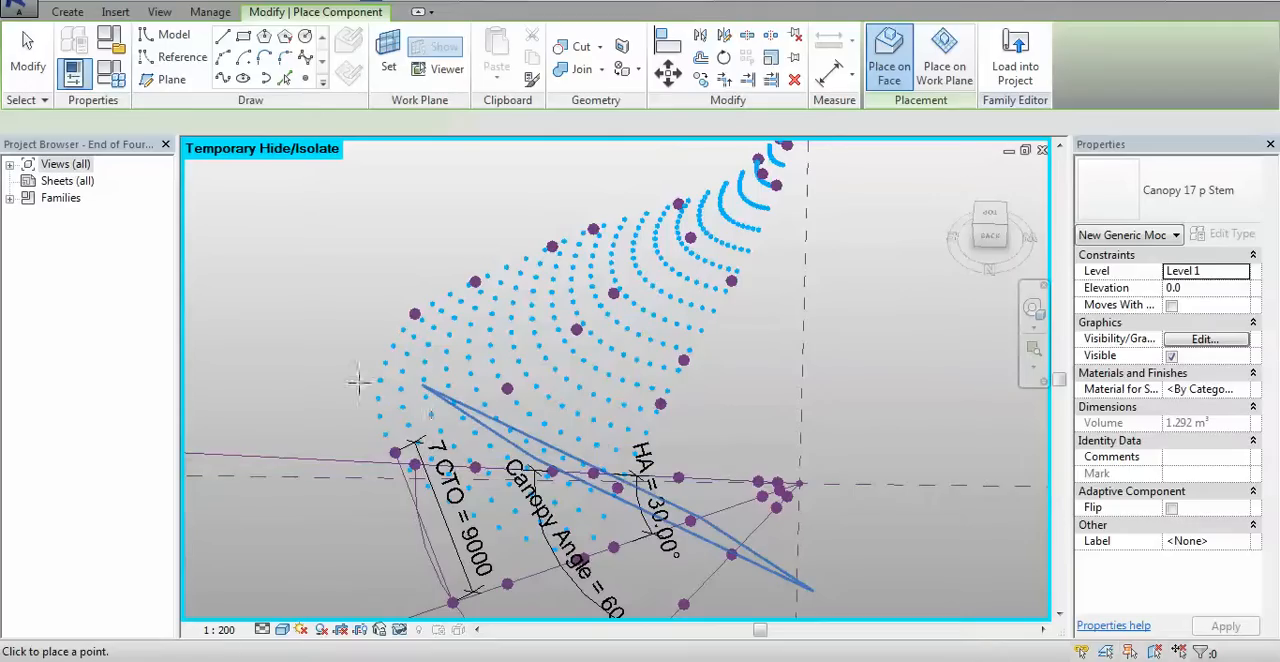
middle_click_drag(418, 365, 358, 486, "shift")
scroll(360, 486, "up", 3)
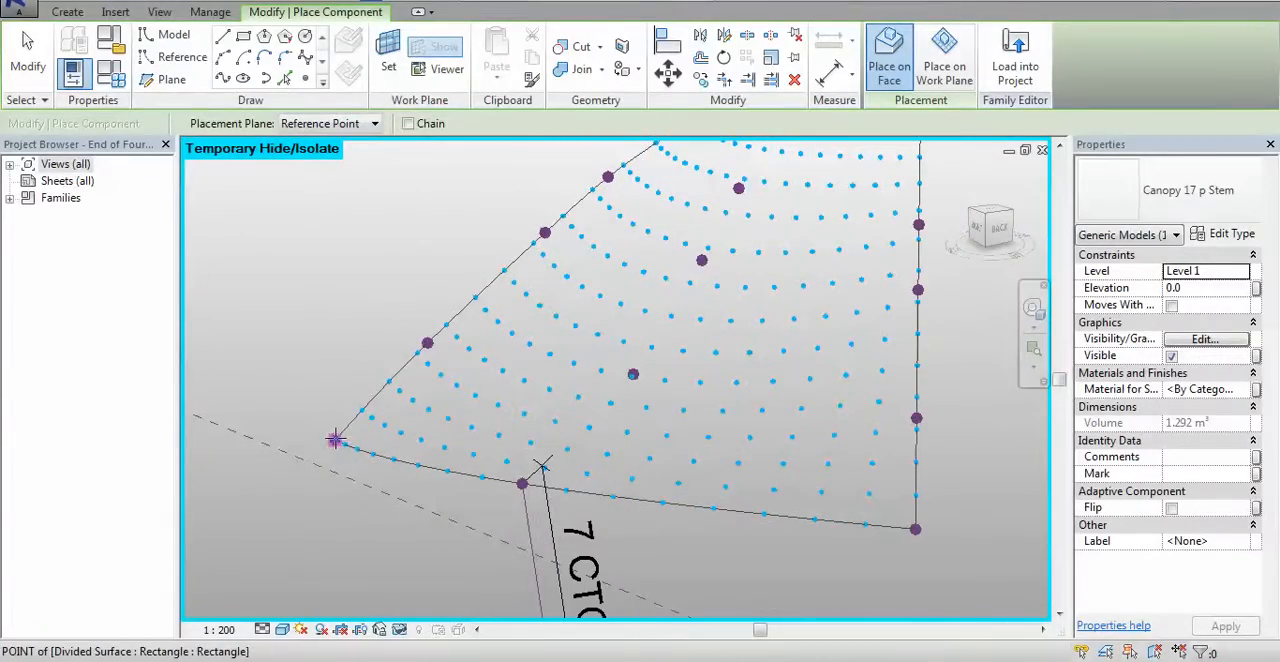
scroll(340, 441, "up", 4)
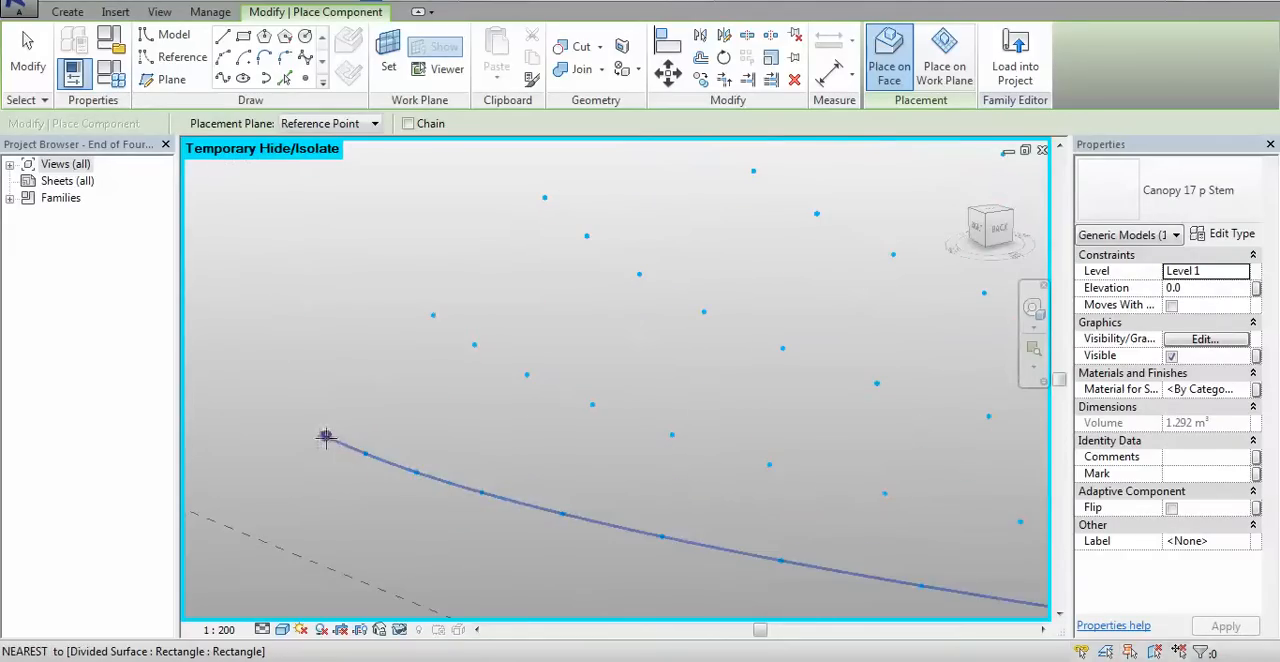
left_click(326, 437)
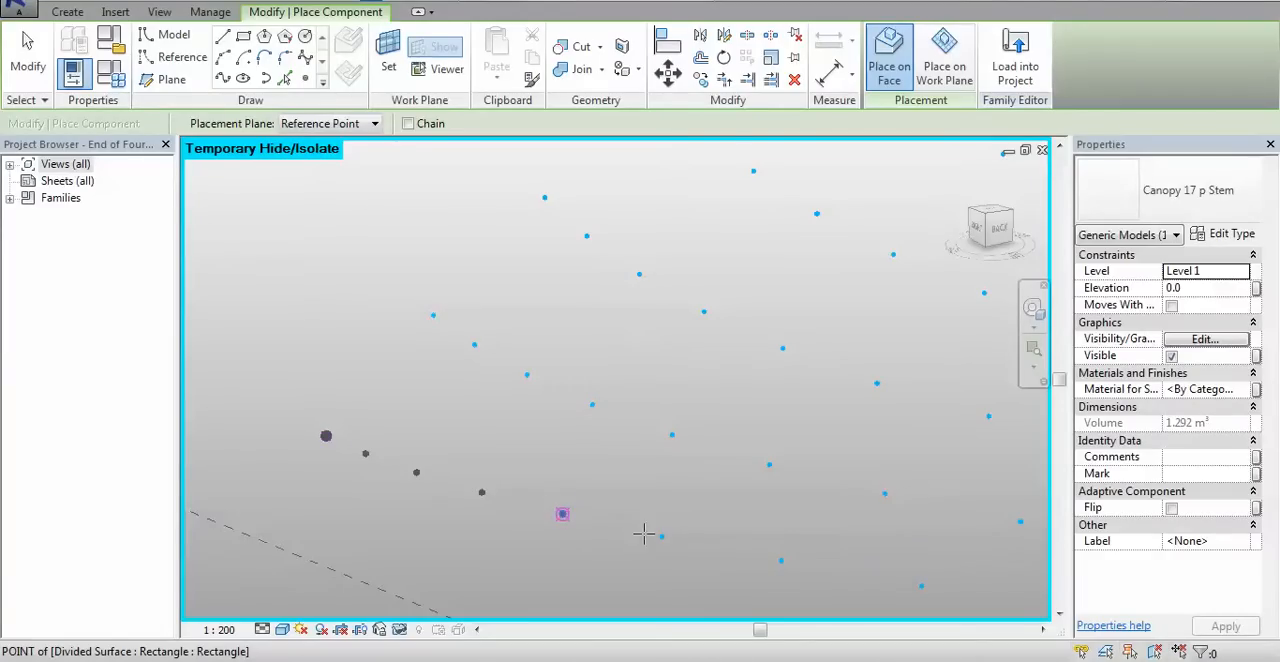
left_click(782, 560)
Place the remaining stem points on consecutive nodes along the same edge up to its far corner, and end the placement
middle_click_drag(952, 592, 497, 336)
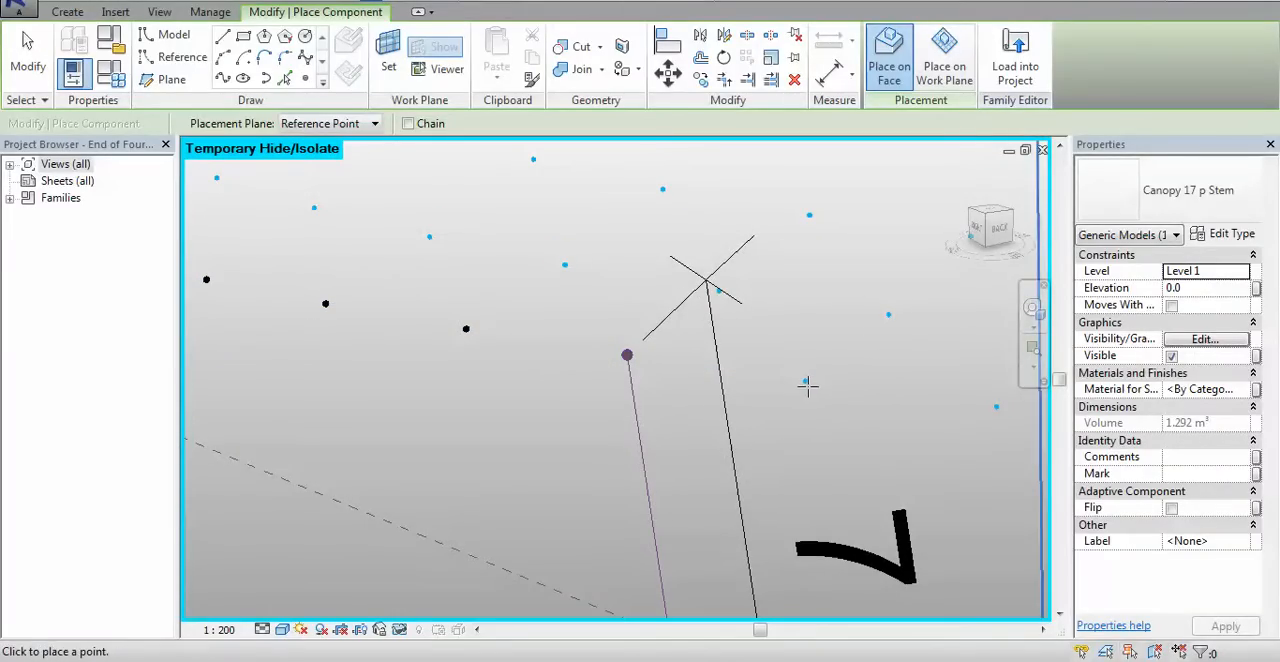
middle_click_drag(933, 430, 277, 334)
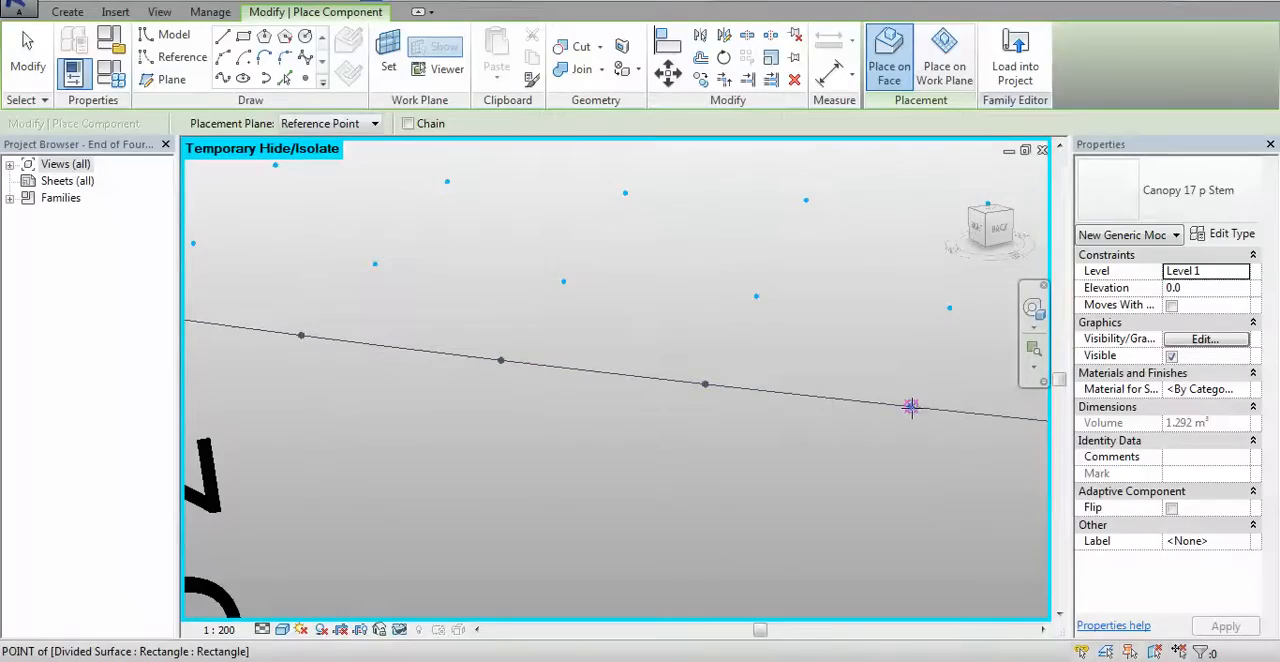
middle_click_drag(940, 454, 549, 411)
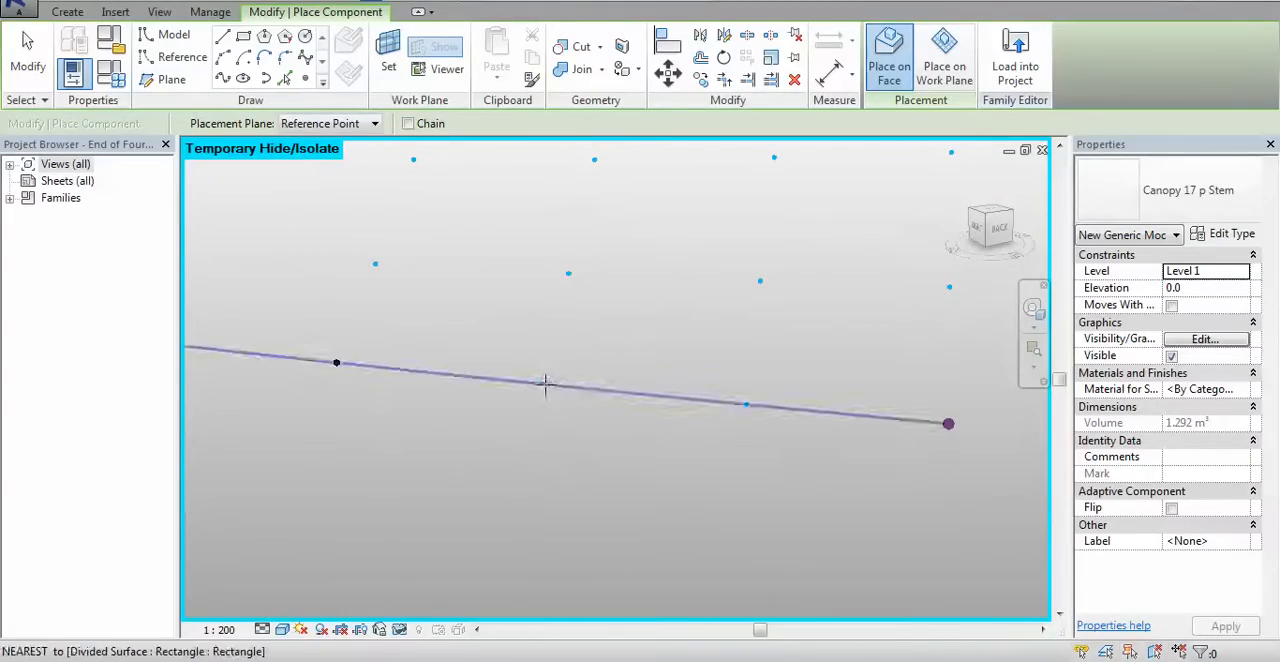
left_click(540, 383)
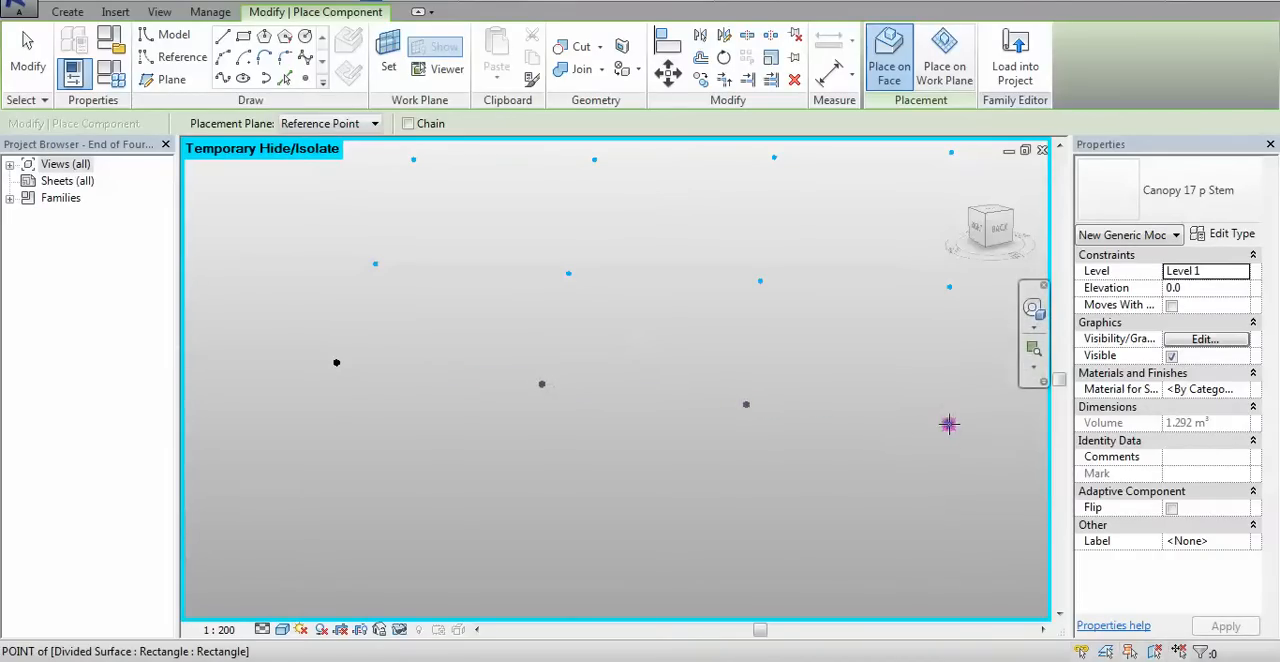
left_click(948, 424)
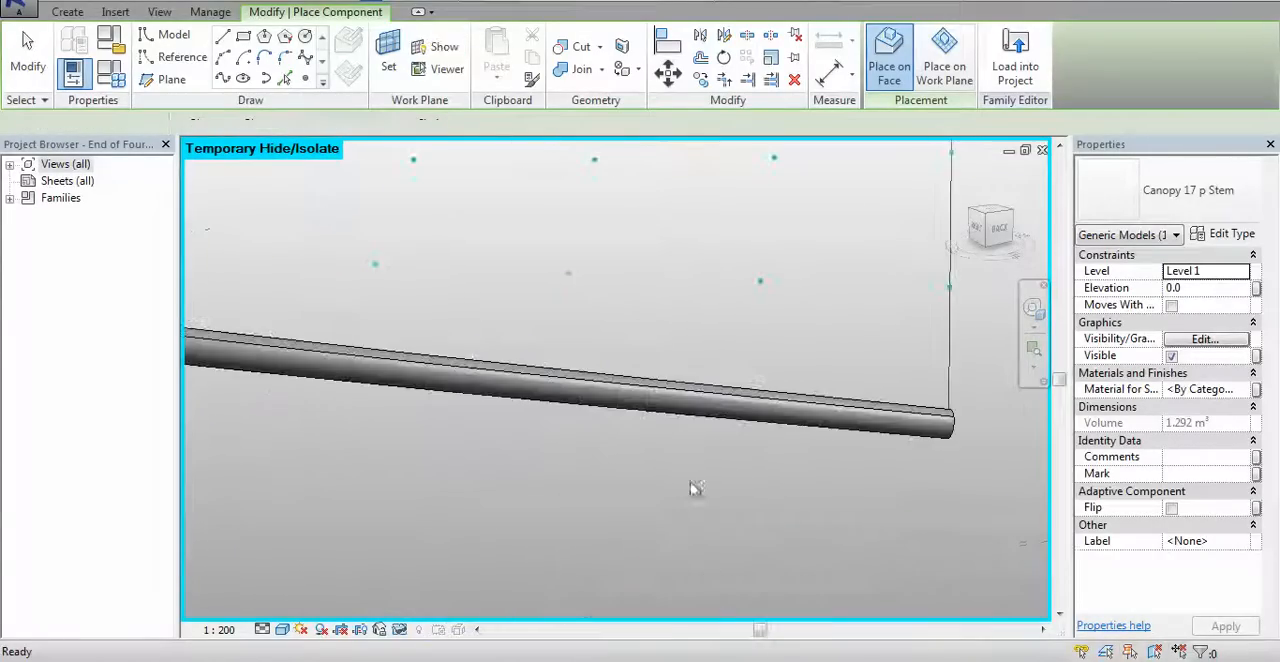
key("Escape")
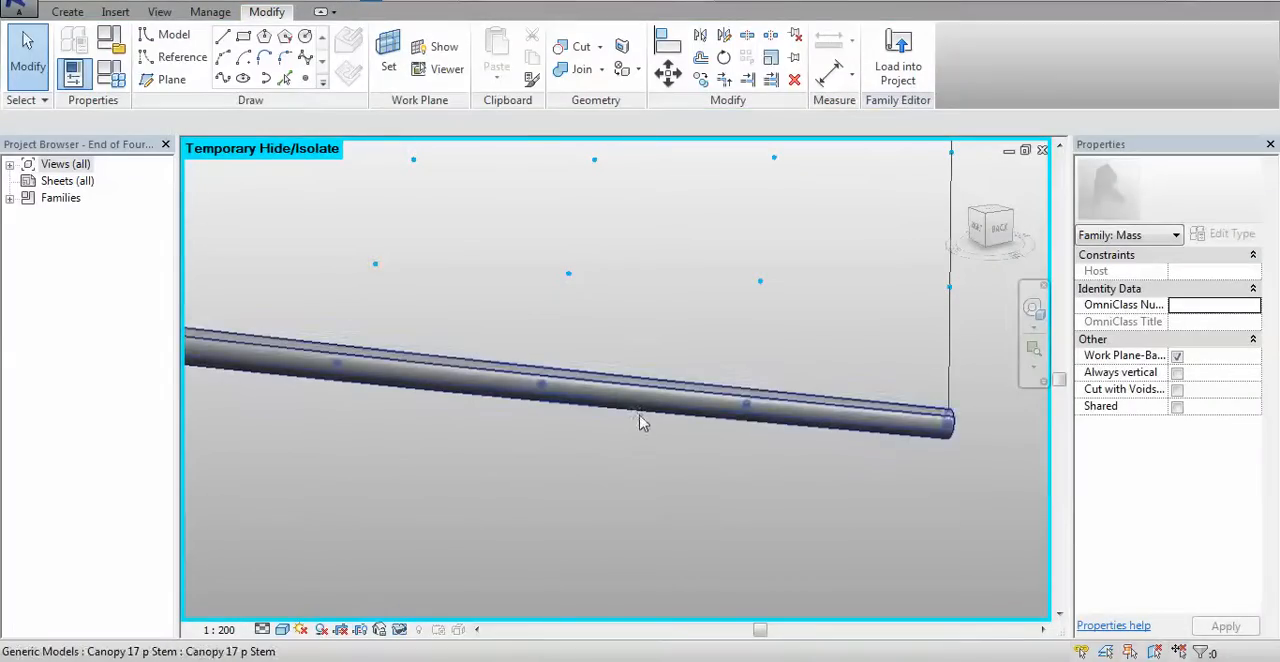
Increase the thickness of the placed Canopy 17 p Stem through its type properties and deselect it
left_click(645, 427)
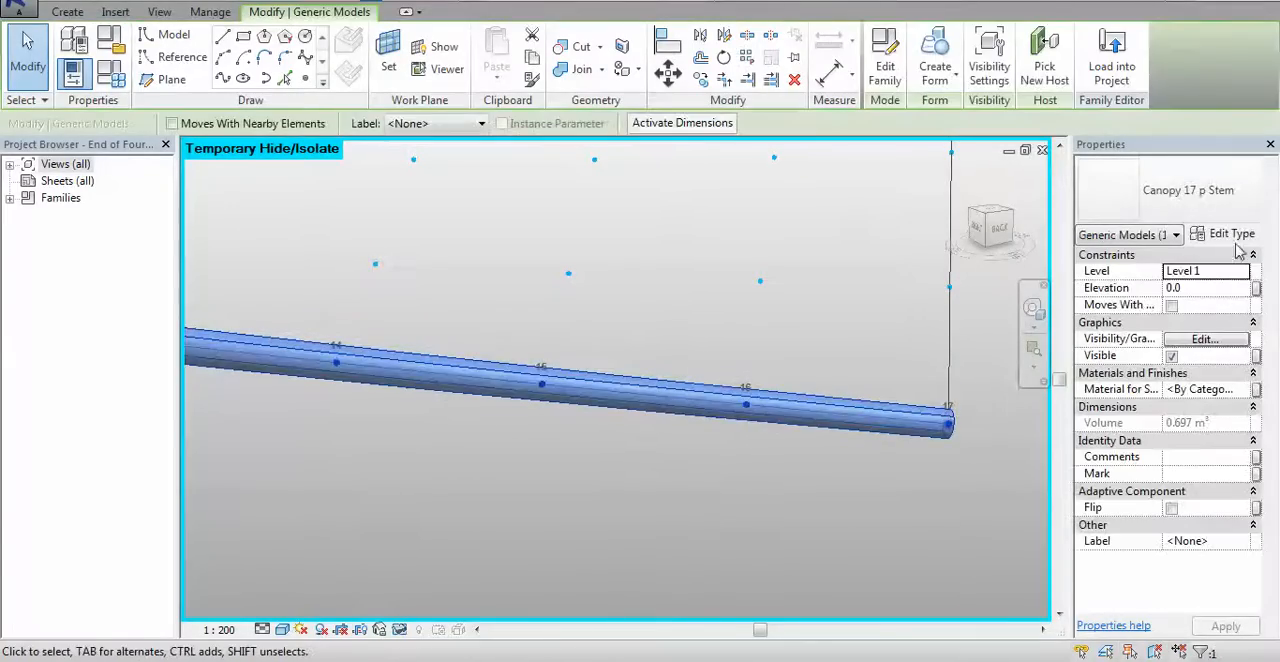
left_click(1234, 236)
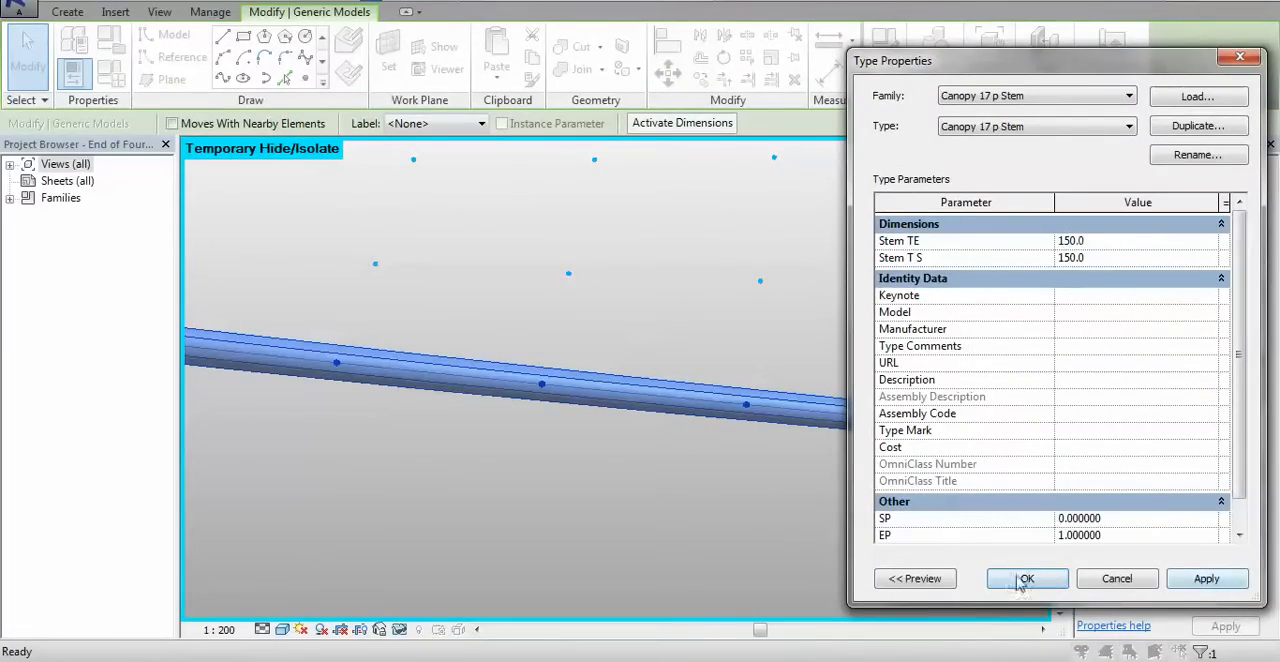
left_click(547, 488)
Examine the stem along the canopy's wide lower edge and the rows of nodes above it
scroll(547, 488, "down", 5)
scroll(547, 488, "down", 4)
middle_click_drag(686, 411, 640, 443, "shift")
scroll(686, 398, "up", 5)
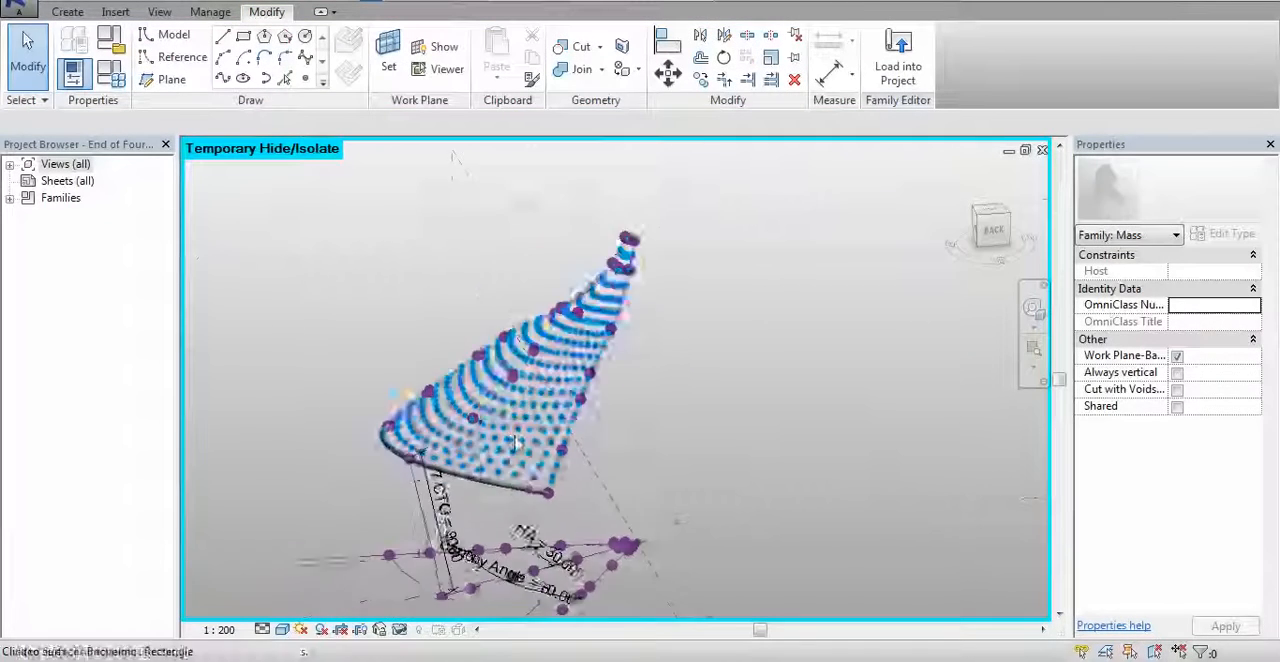
mouse_move(708, 398)
middle_mouse_down()
mouse_move(629, 366)
mouse_move(690, 442)
mouse_move(663, 400)
mouse_move(711, 426)
mouse_move(697, 413)
middle_mouse_up()
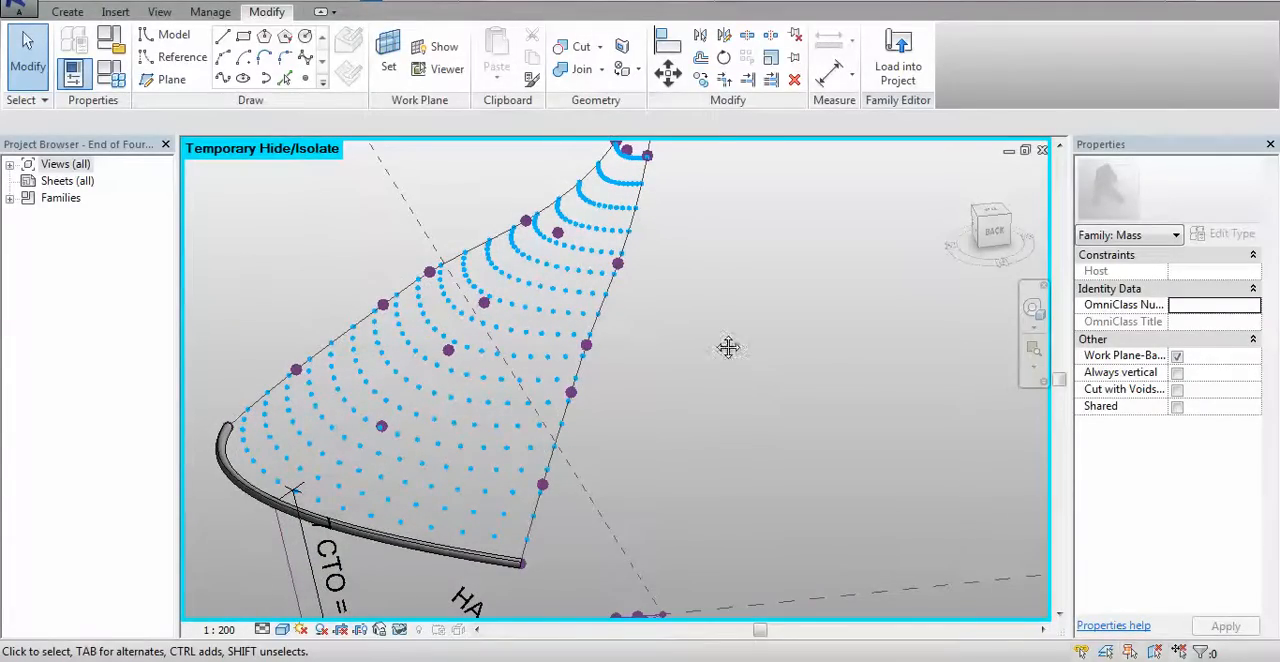
middle_click_drag(728, 347, 758, 451)
scroll(660, 256, "up", 5)
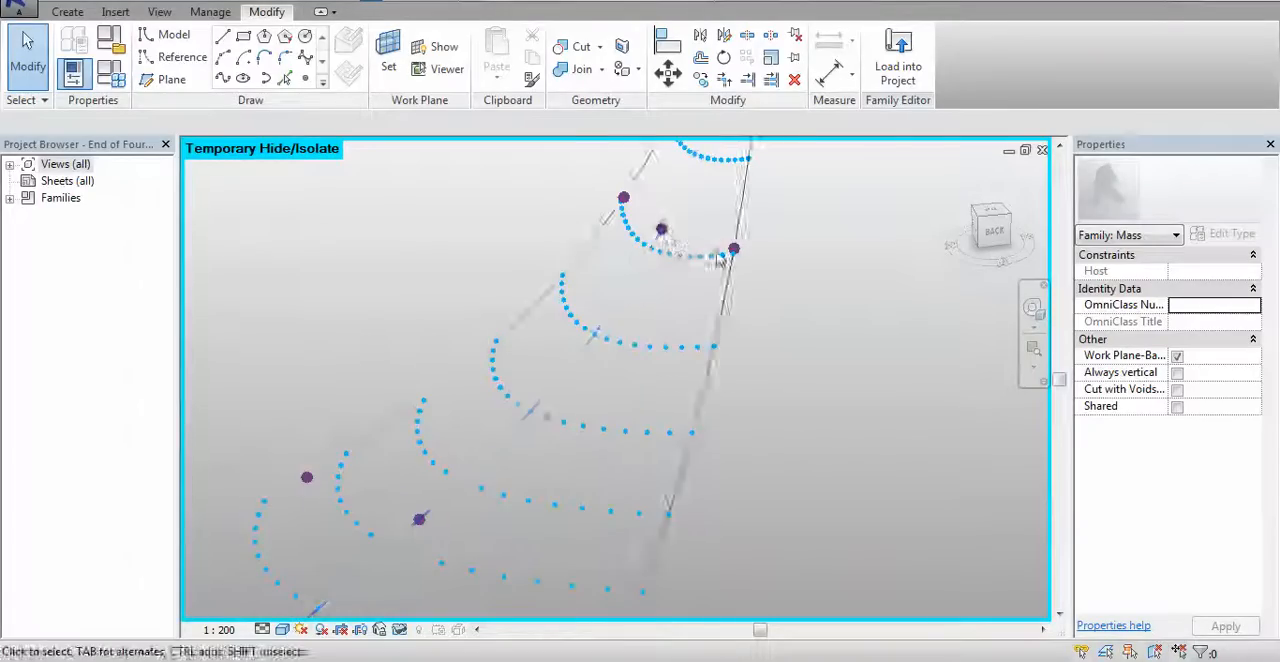
scroll(717, 254, "down", 2)
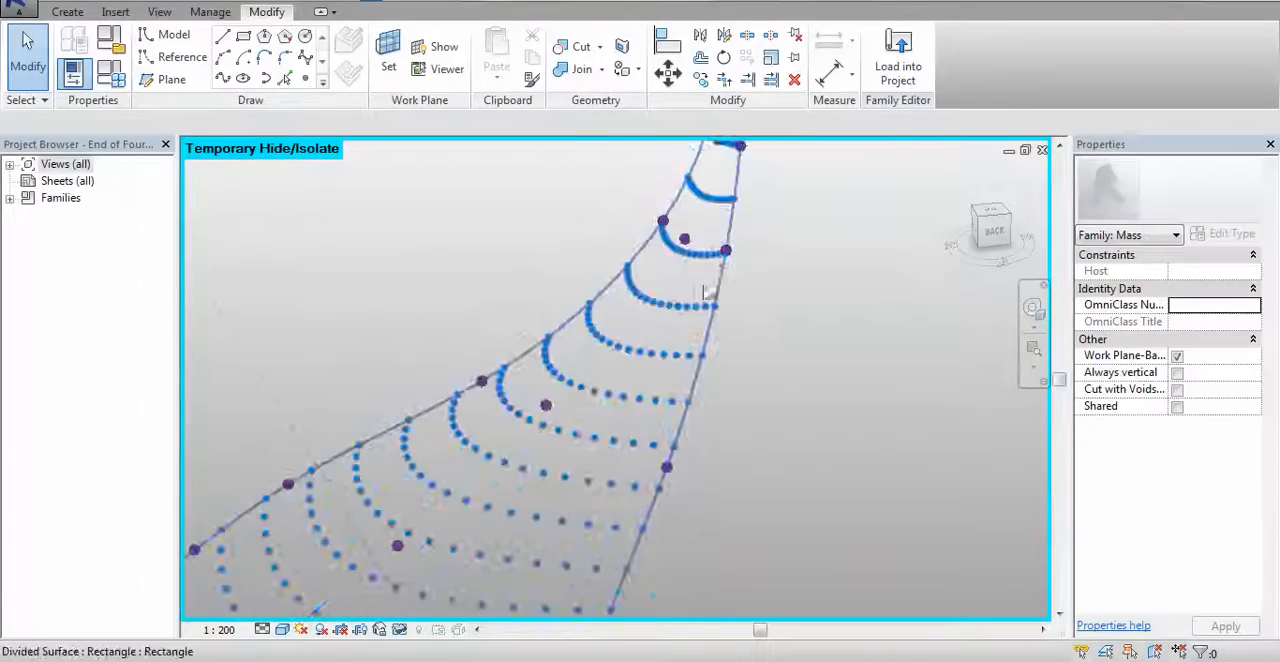
Select the divided canopy surface and inspect its node rows from the narrow upper tip down to the stem
left_click(1010, 428)
middle_click_drag(965, 412, 880, 540)
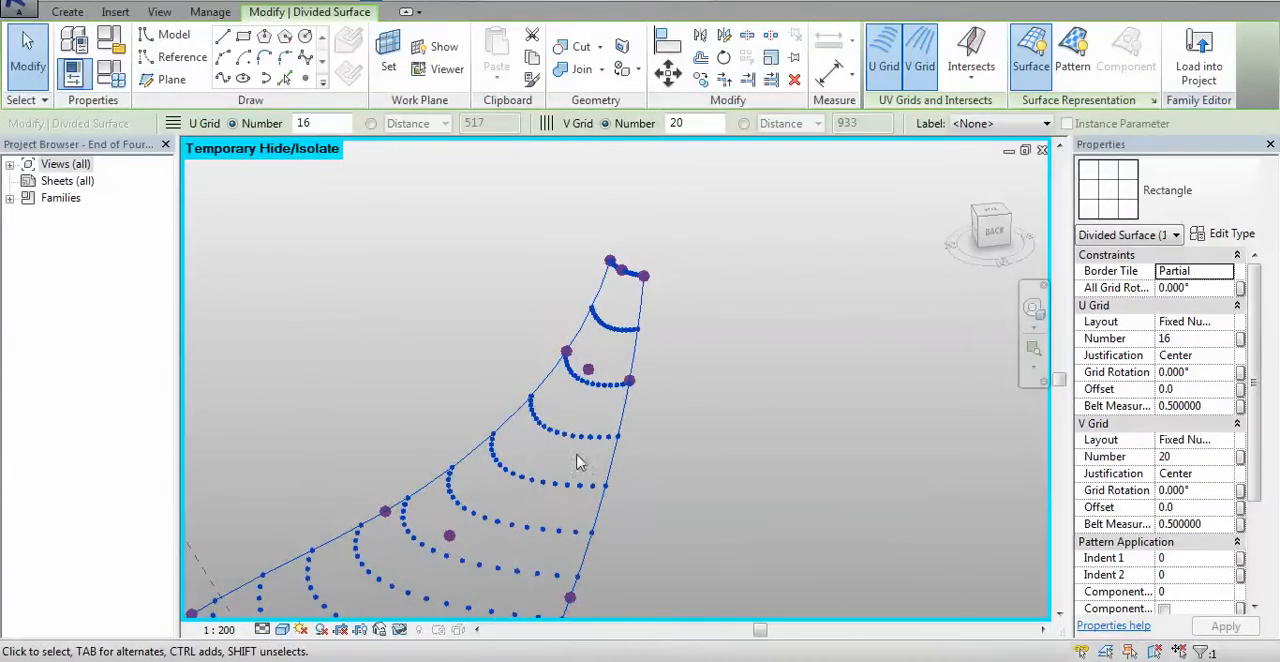
scroll(787, 502, "down", 1)
middle_click_drag(769, 460, 749, 287)
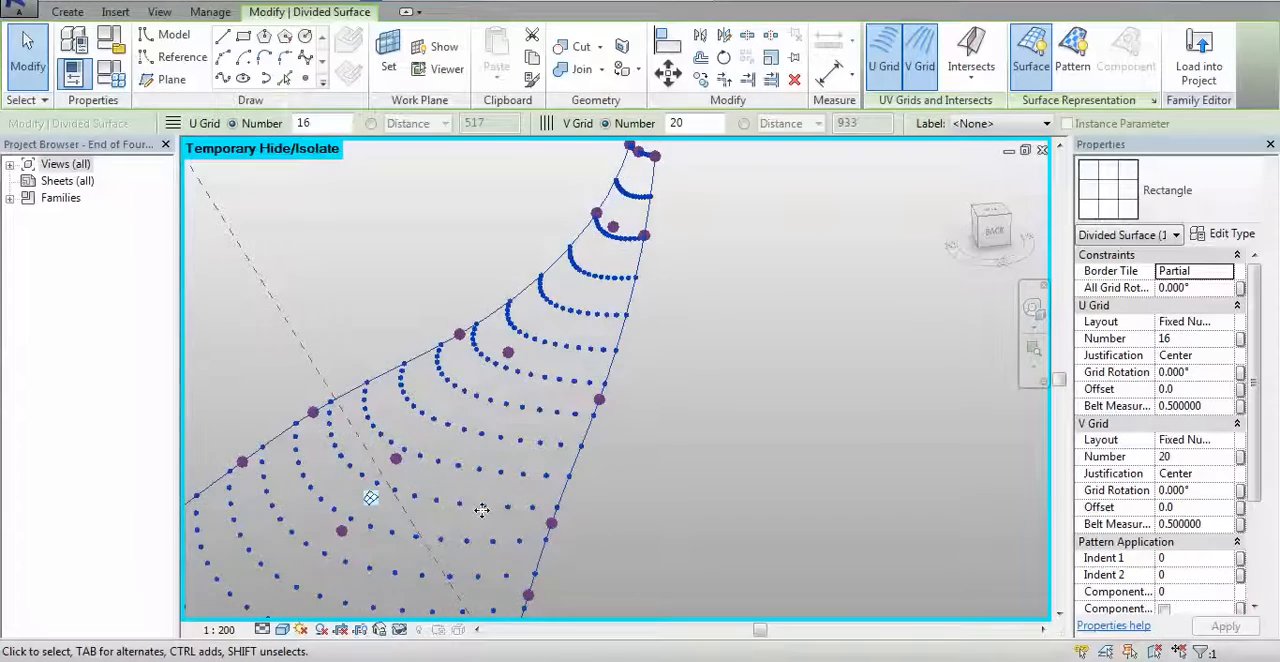
scroll(576, 490, "down", 2)
middle_click_drag(645, 476, 677, 463, "shift")
scroll(766, 396, "down", 2)
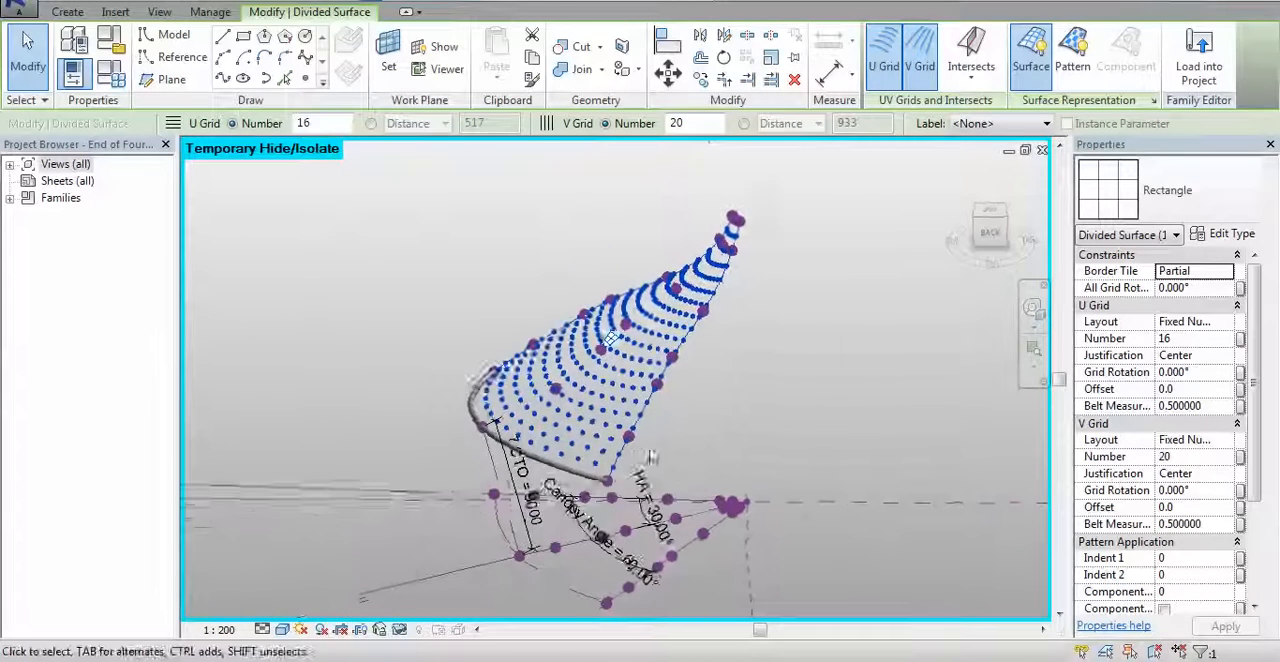
scroll(543, 370, "up", 3)
scroll(539, 370, "up", 3)
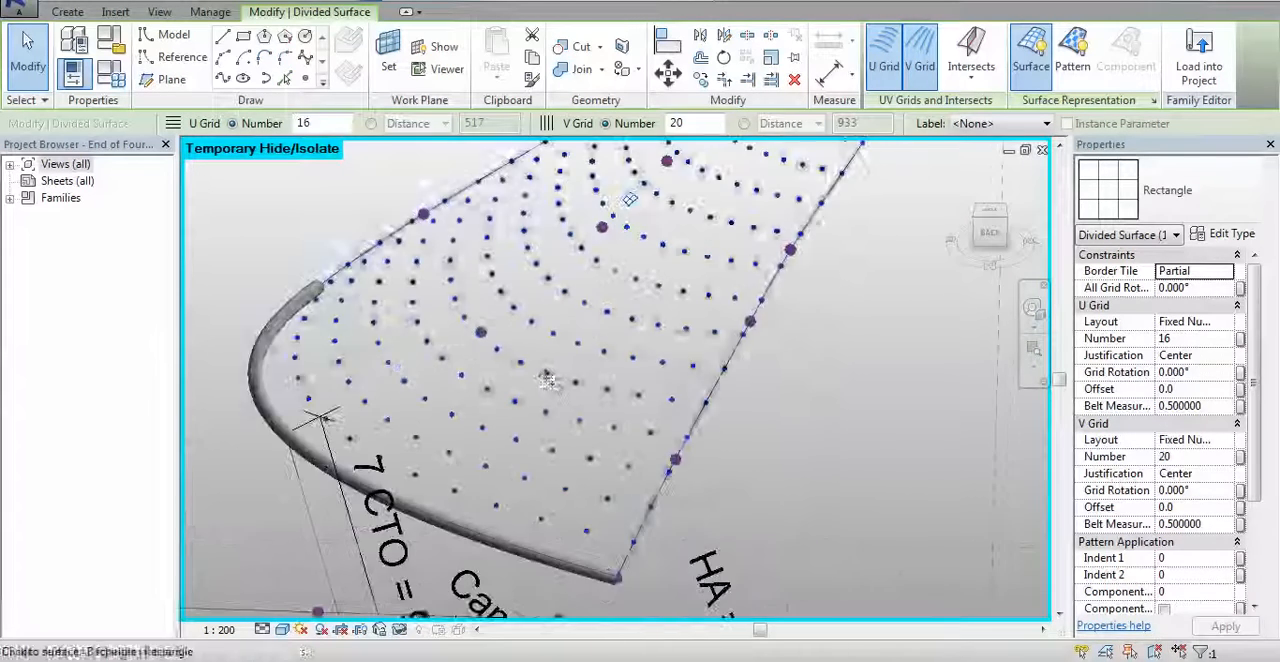
scroll(557, 372, "down", 4)
middle_click_drag(712, 438, 651, 445, "shift")
scroll(651, 445, "down", 2)
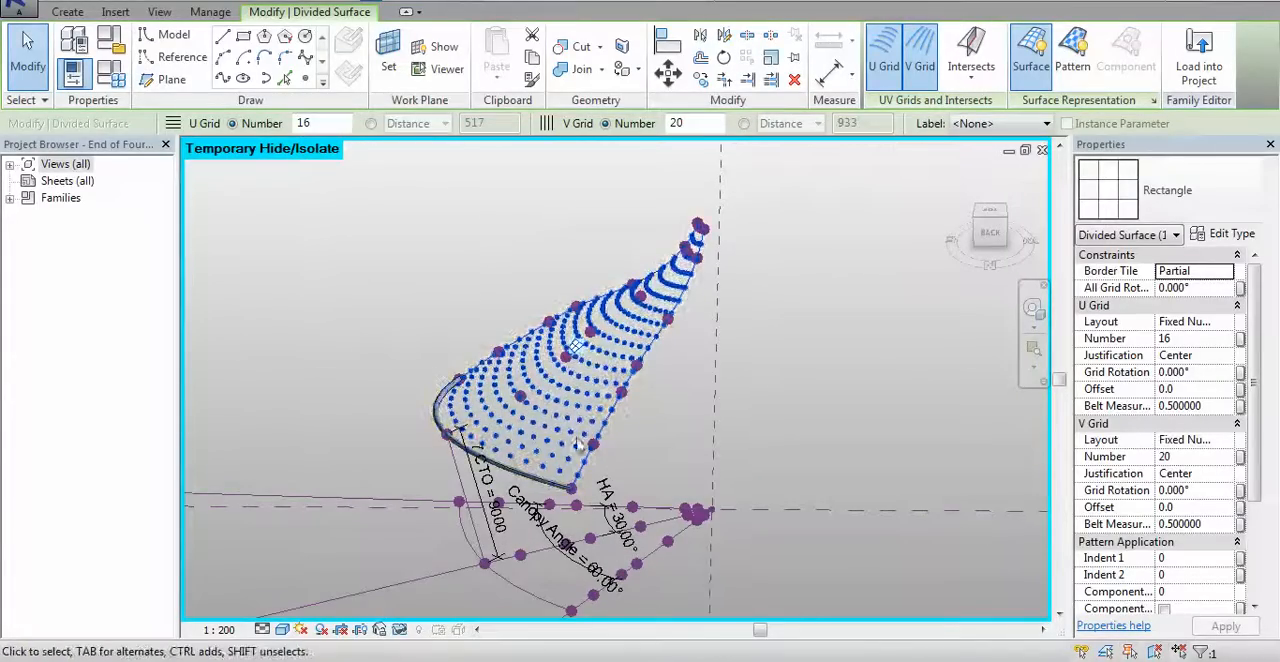